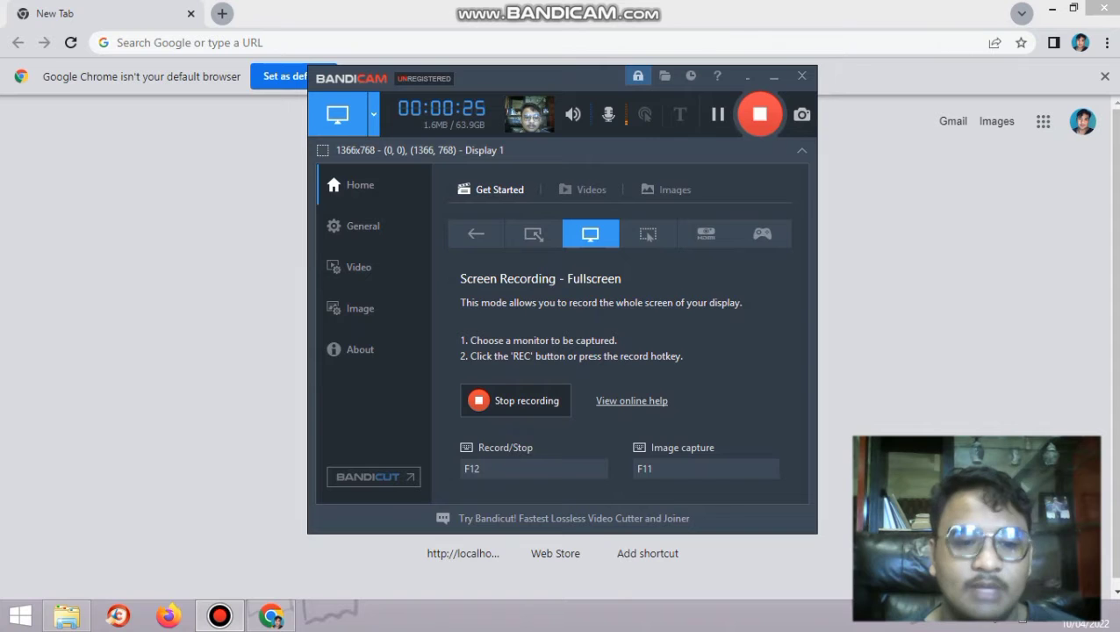
# - Switch to the File Explorer window of drive D: and try to extract the pslims9-amd64-Update20210412 archive in place
pyautogui.moveTo(67, 617)
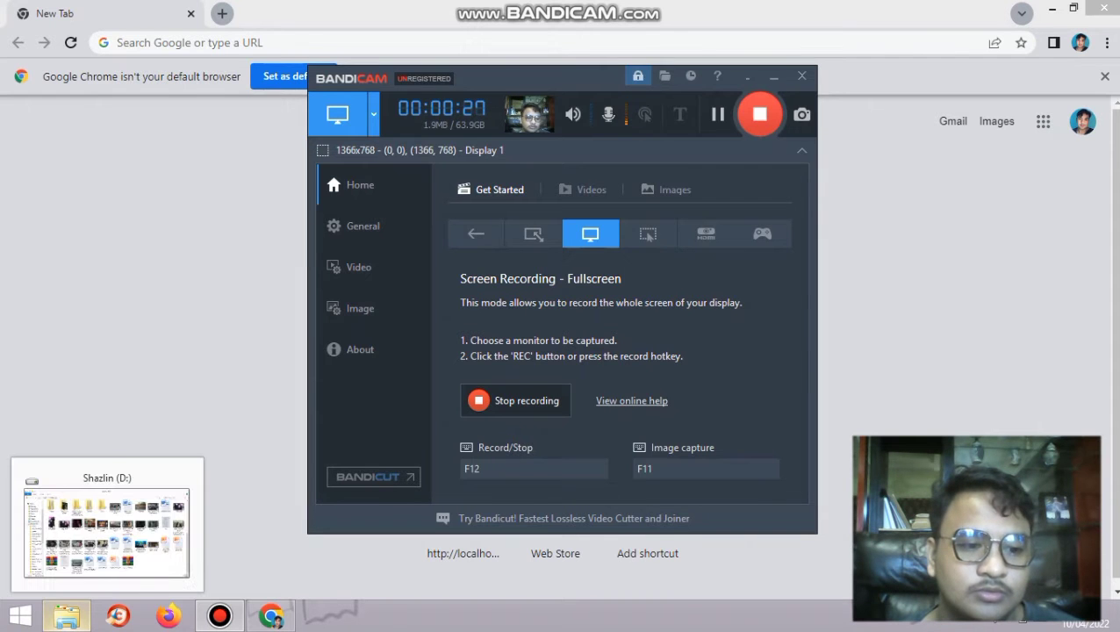
pyautogui.click(105, 527)
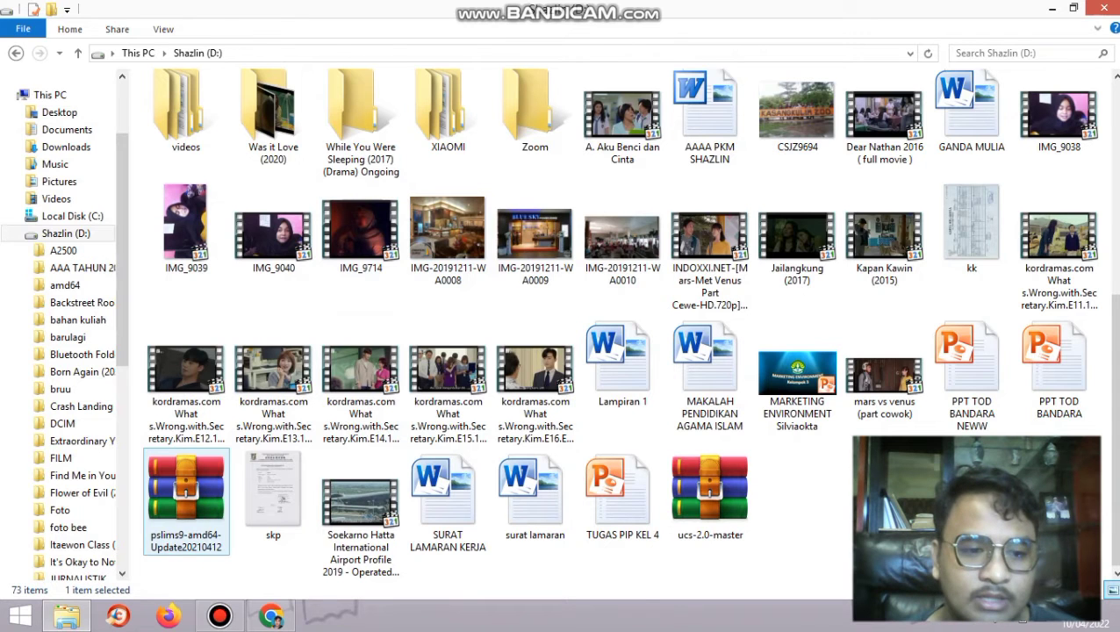
pyautogui.click(189, 488)
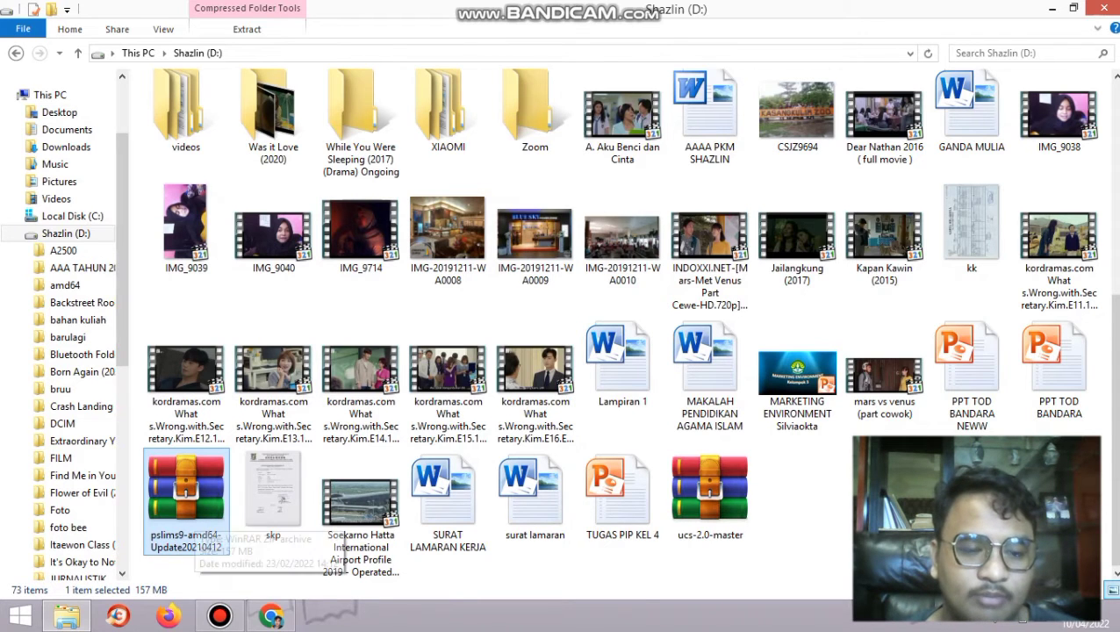
pyautogui.rightClick(194, 515)
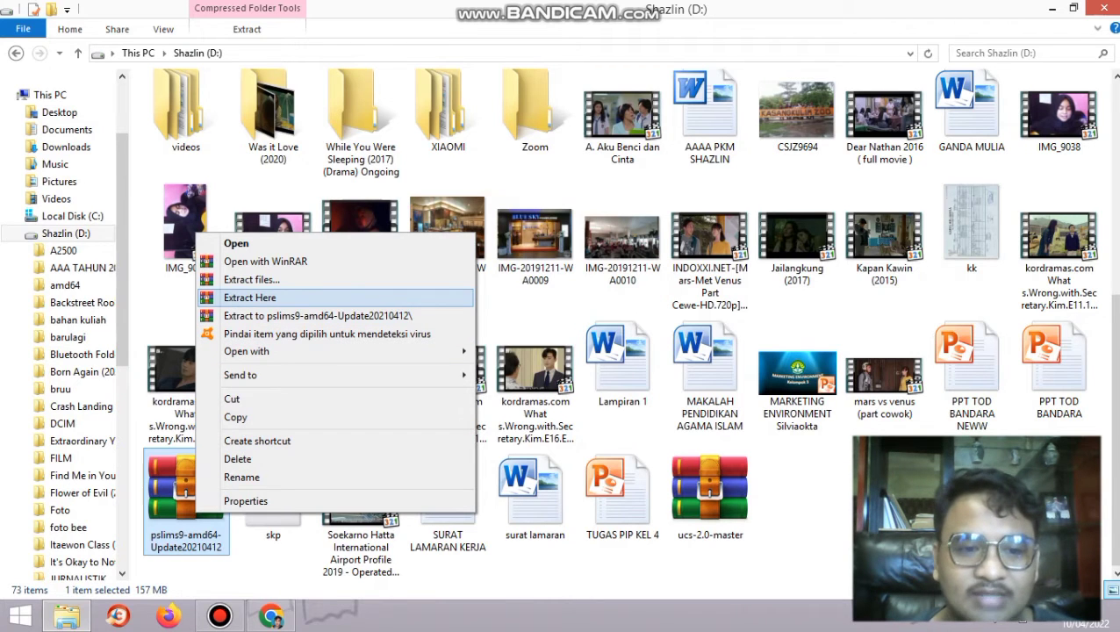
pyautogui.click(250, 298)
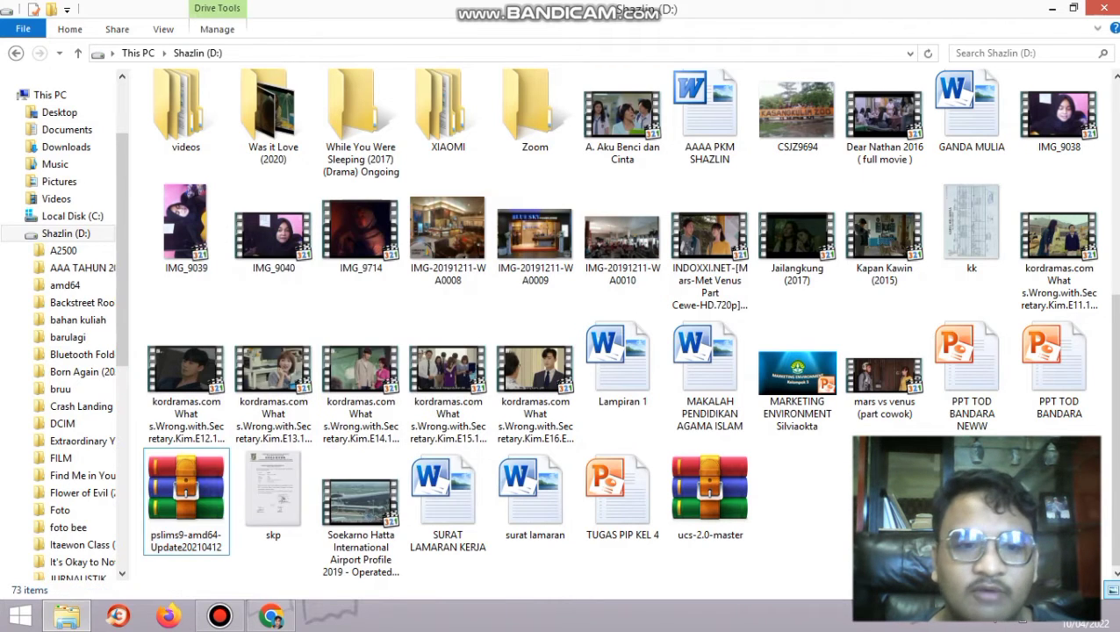
# - Open the amd64 folder on drive D:
pyautogui.scroll(1, 535, 461)
pyautogui.click(360, 123)
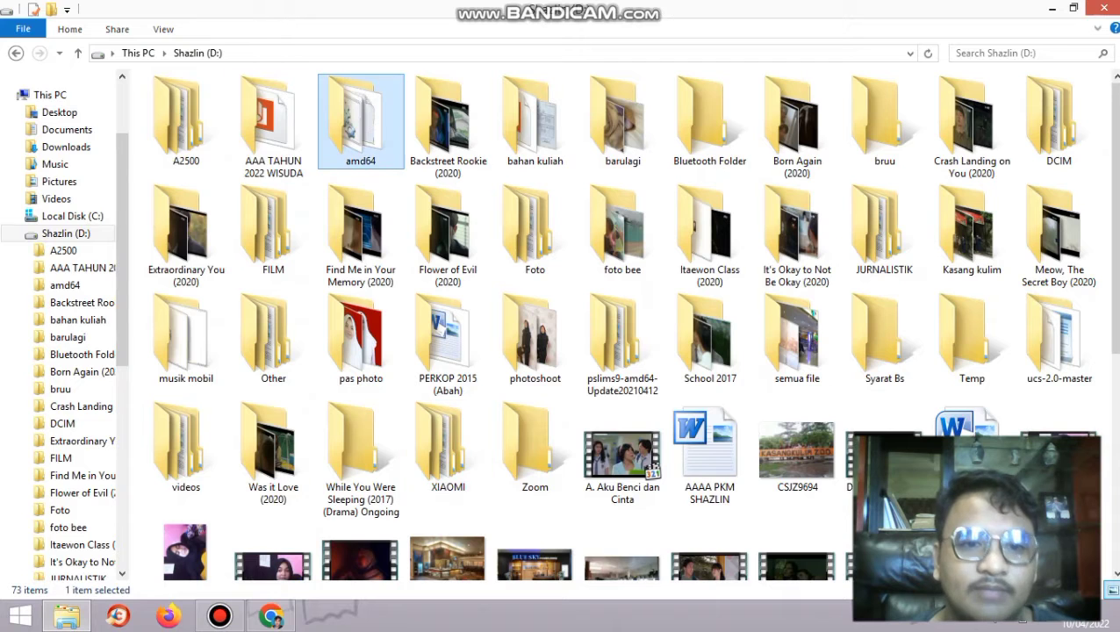
pyautogui.rightClick(377, 126)
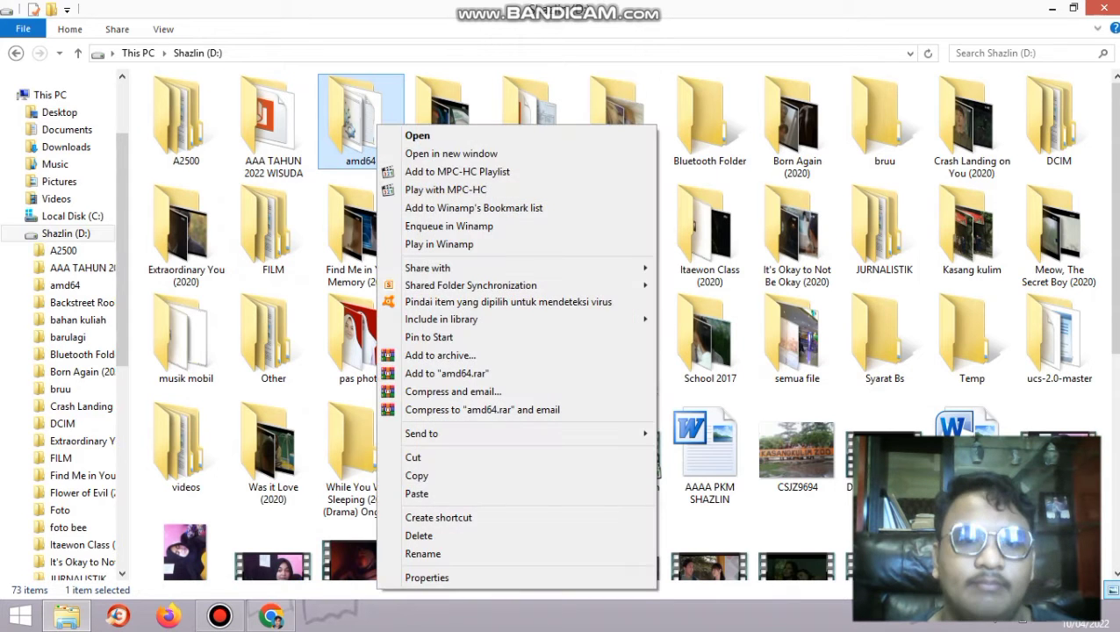
pyautogui.click(418, 135)
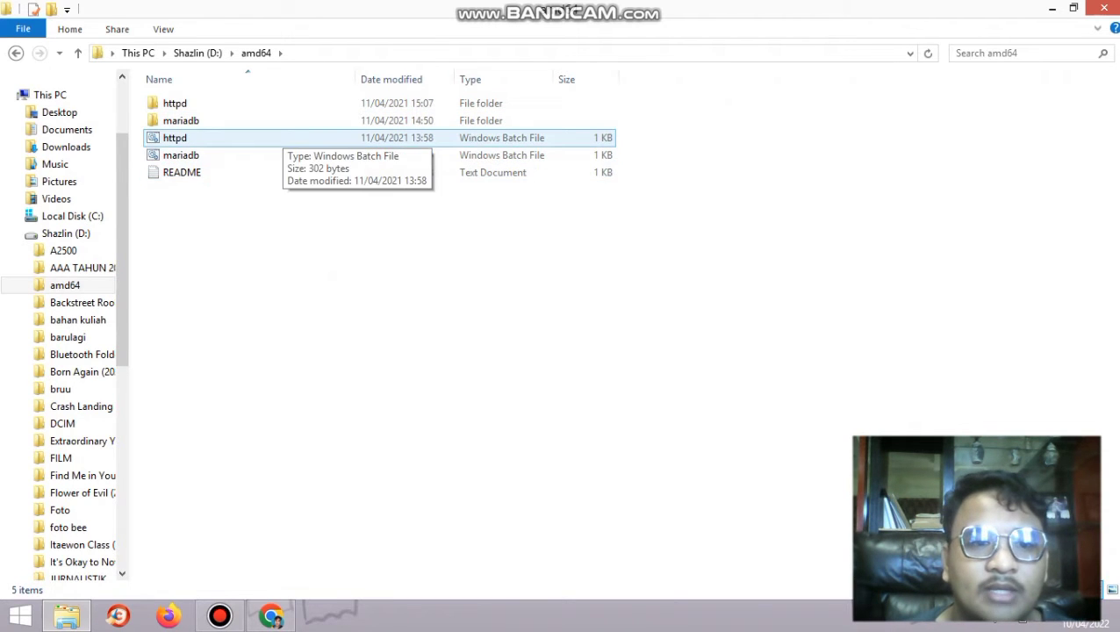
# - Run the httpd batch file to start the Apache2 service and minimize its console window
pyautogui.click(283, 137)
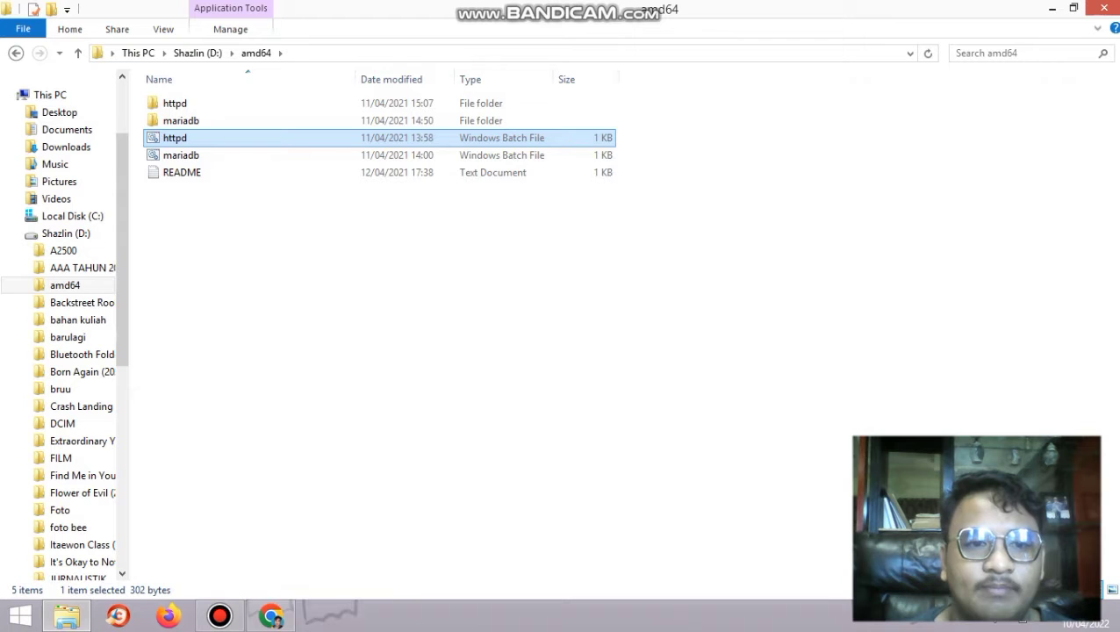
pyautogui.doubleClick(283, 137)
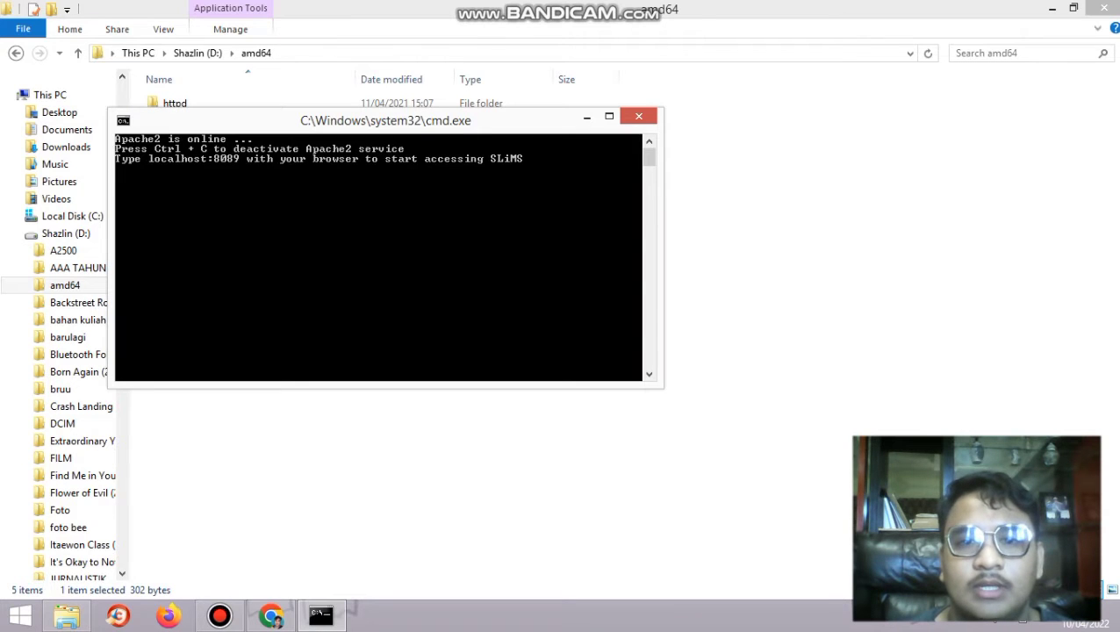
pyautogui.click(587, 117)
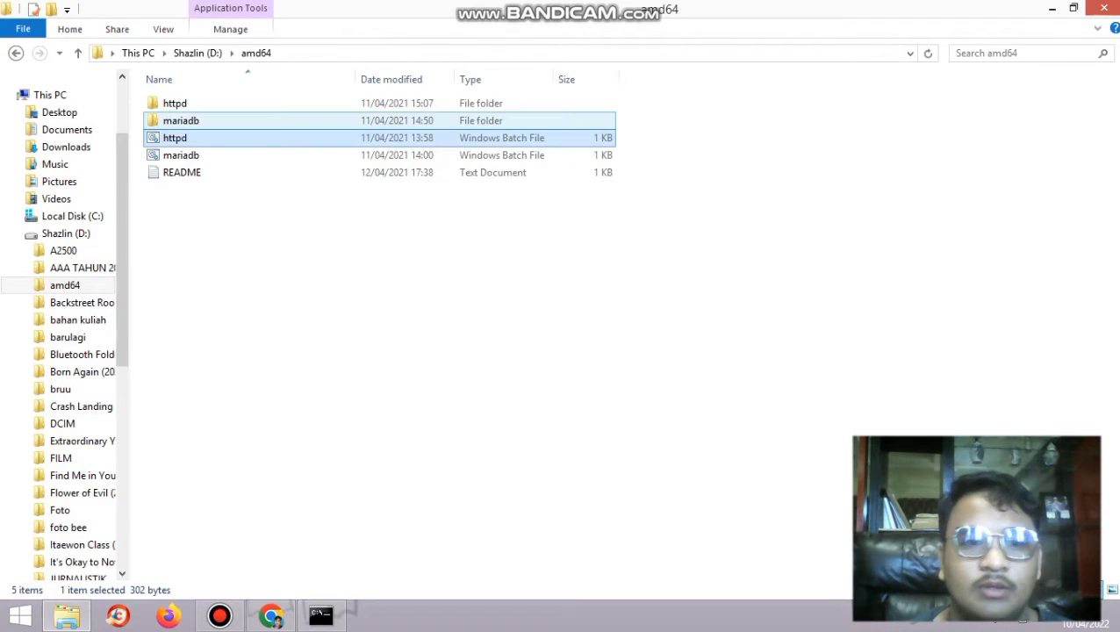
# - Run the mariadb batch file to start the database service and dismiss the httpd.exe system error
pyautogui.doubleClick(283, 155)
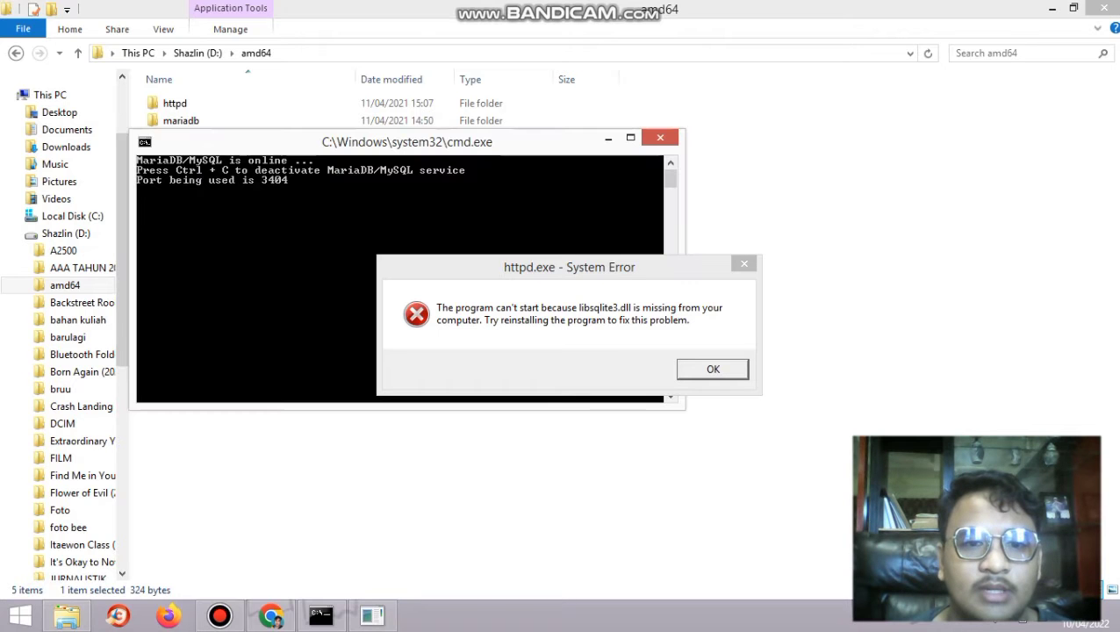
pyautogui.click(713, 369)
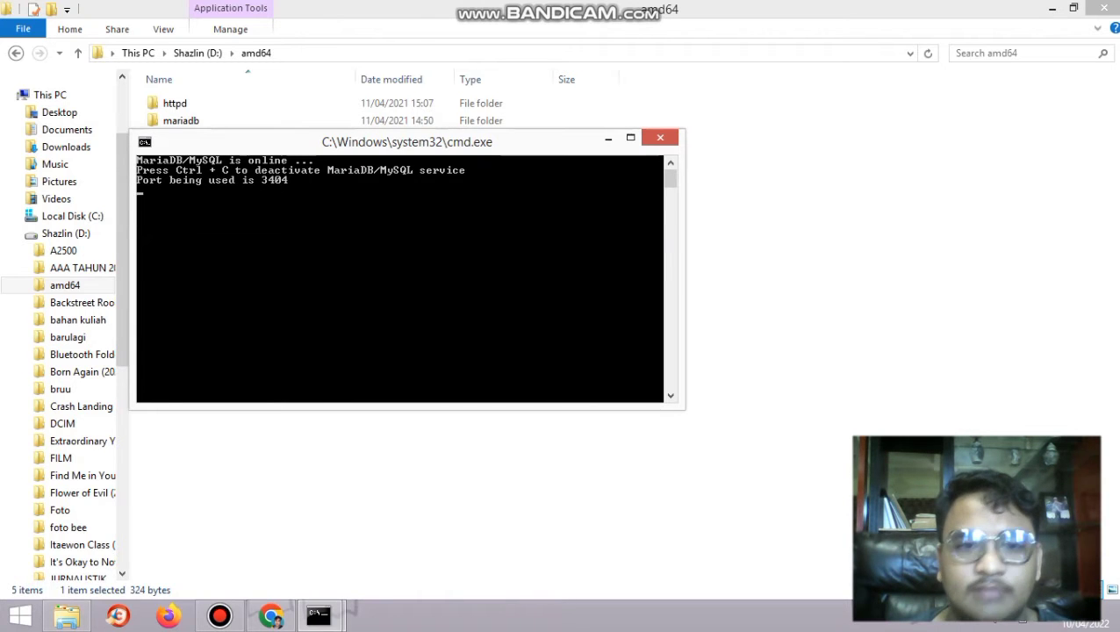
pyautogui.click(713, 370)
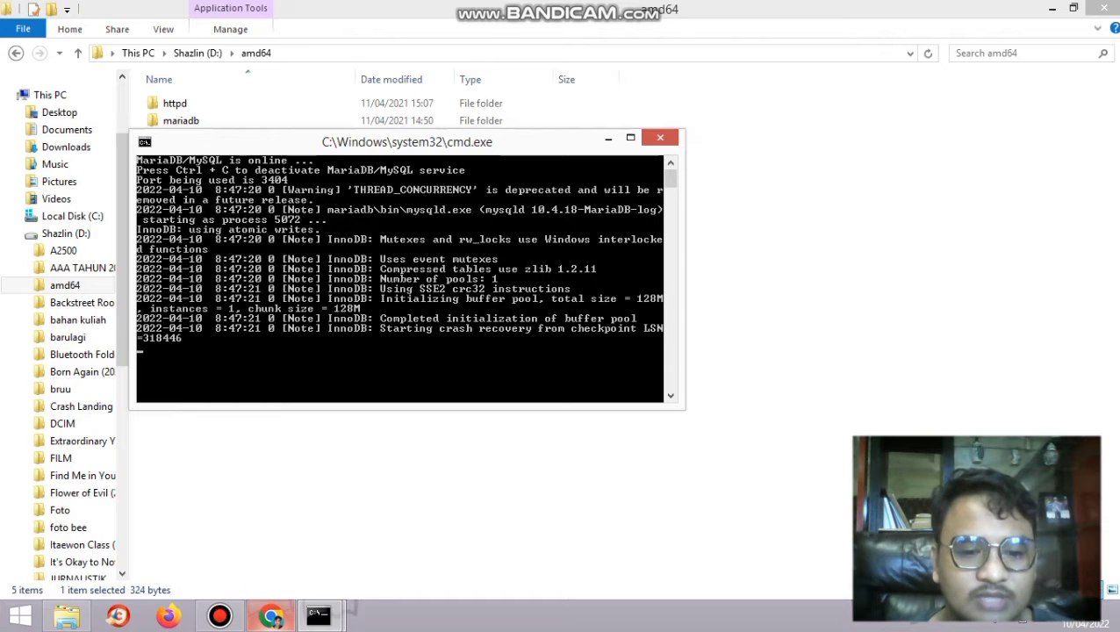
# - Switch to Chrome, load localhost:8089 and dismiss the recurring httpd.exe system error
pyautogui.click(271, 616)
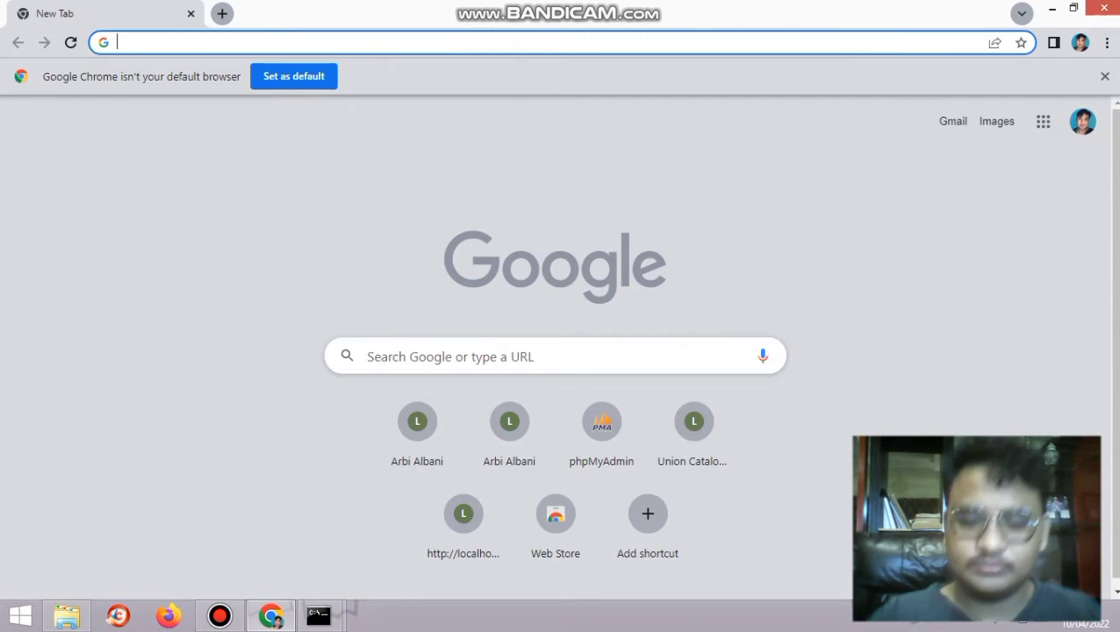
pyautogui.click(351, 42)
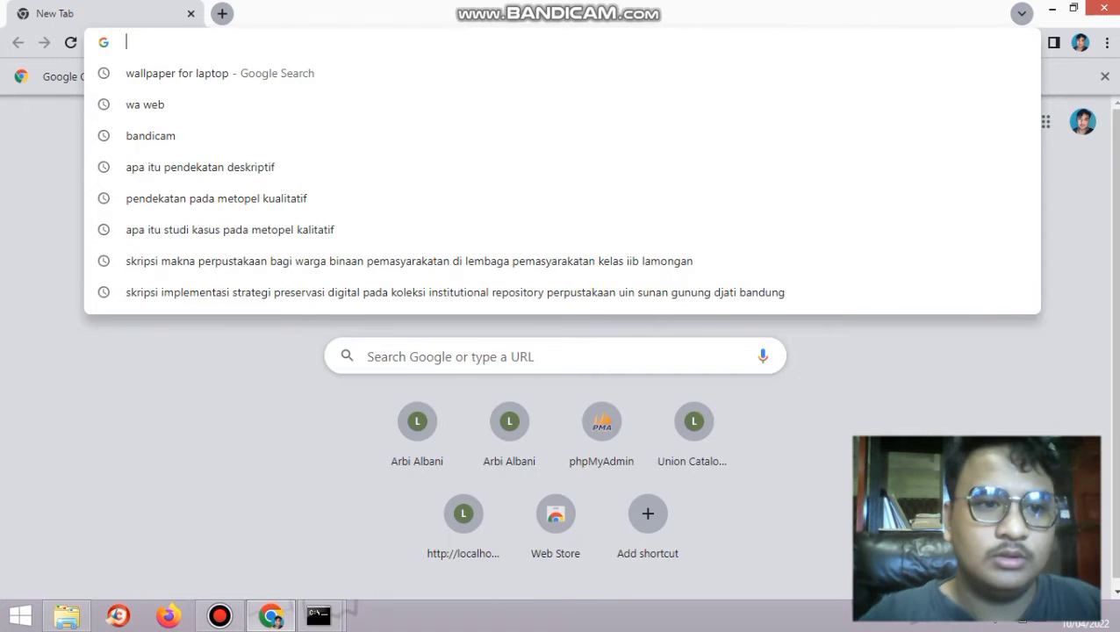
pyautogui.write('localh')
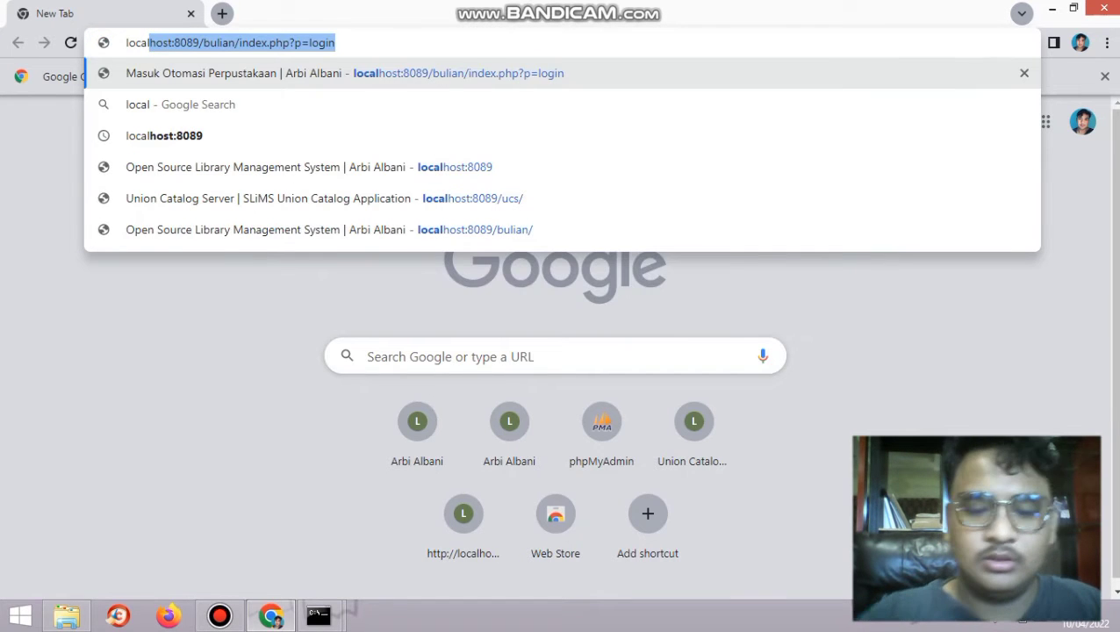
pyautogui.write('ost:')
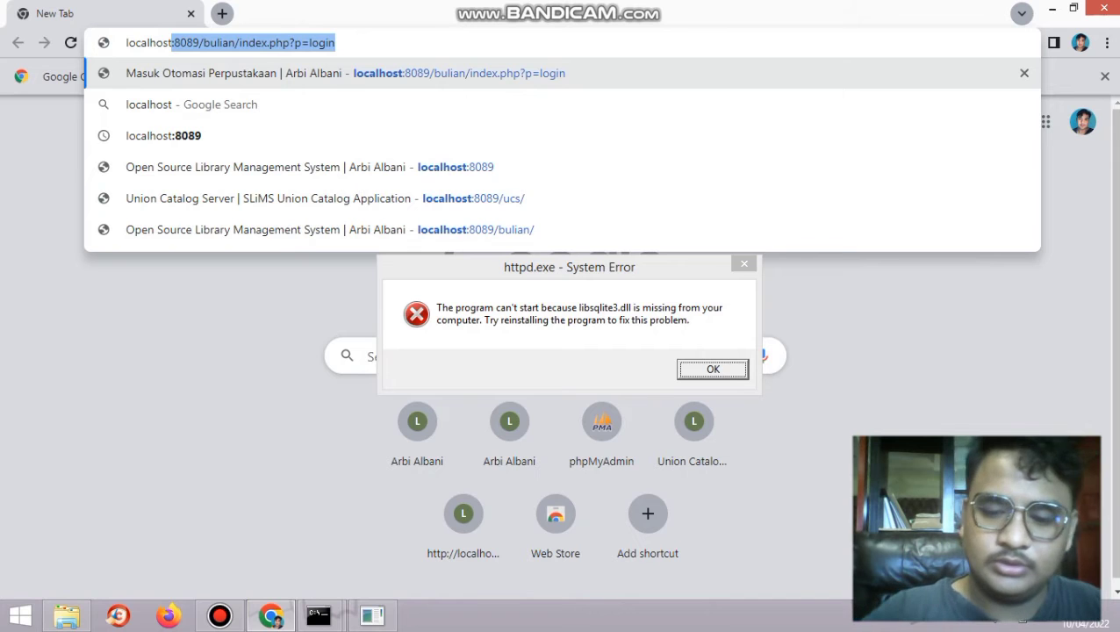
pyautogui.write('8089')
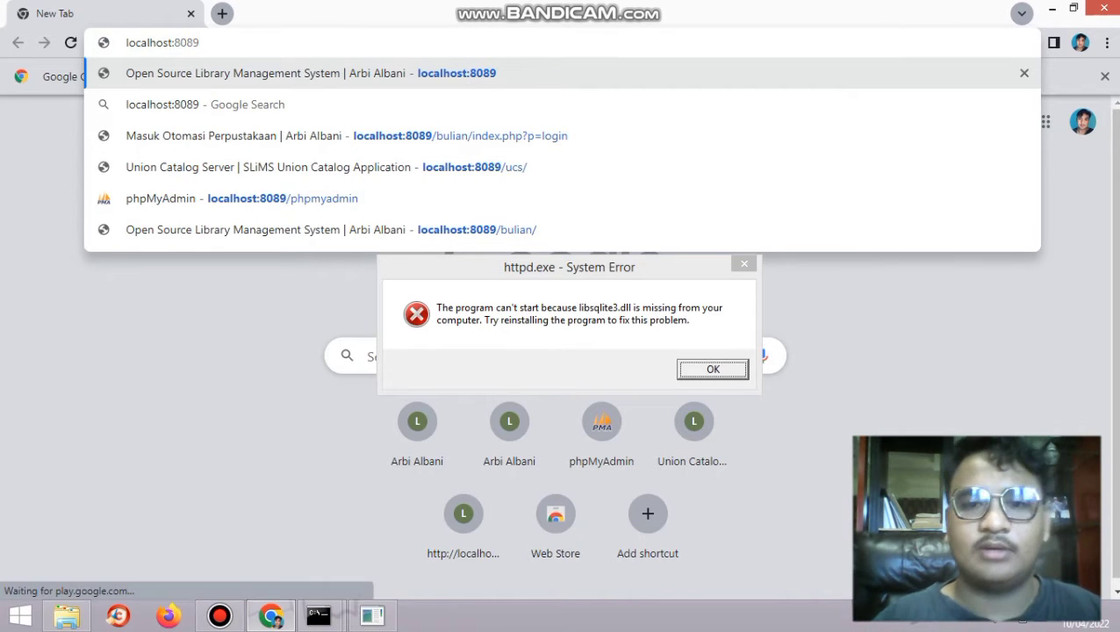
pyautogui.press('Return')
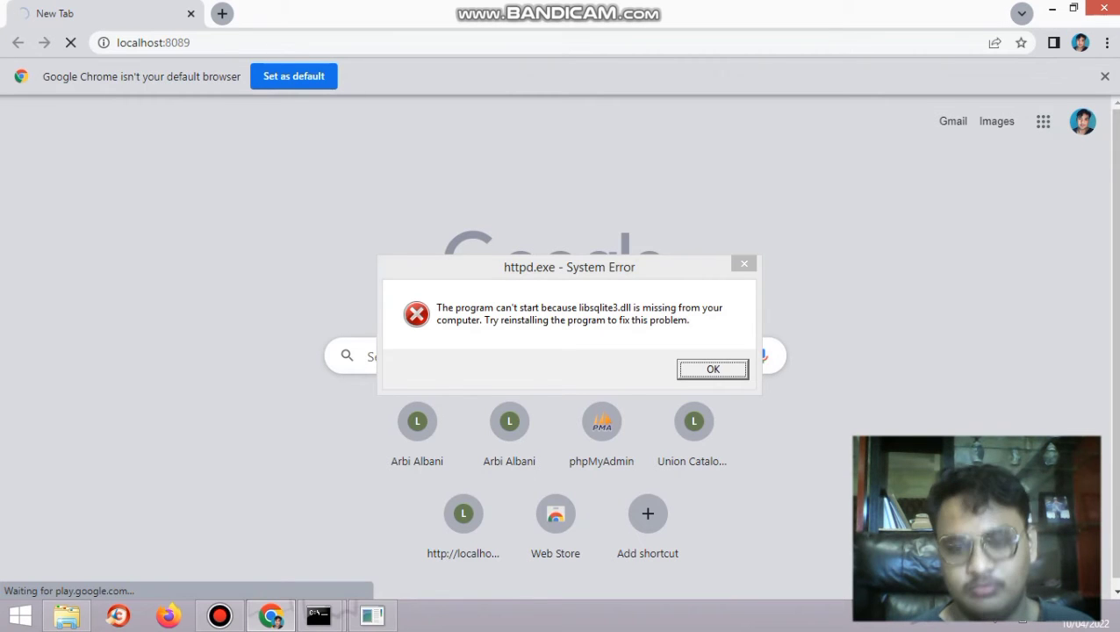
pyautogui.click(713, 370)
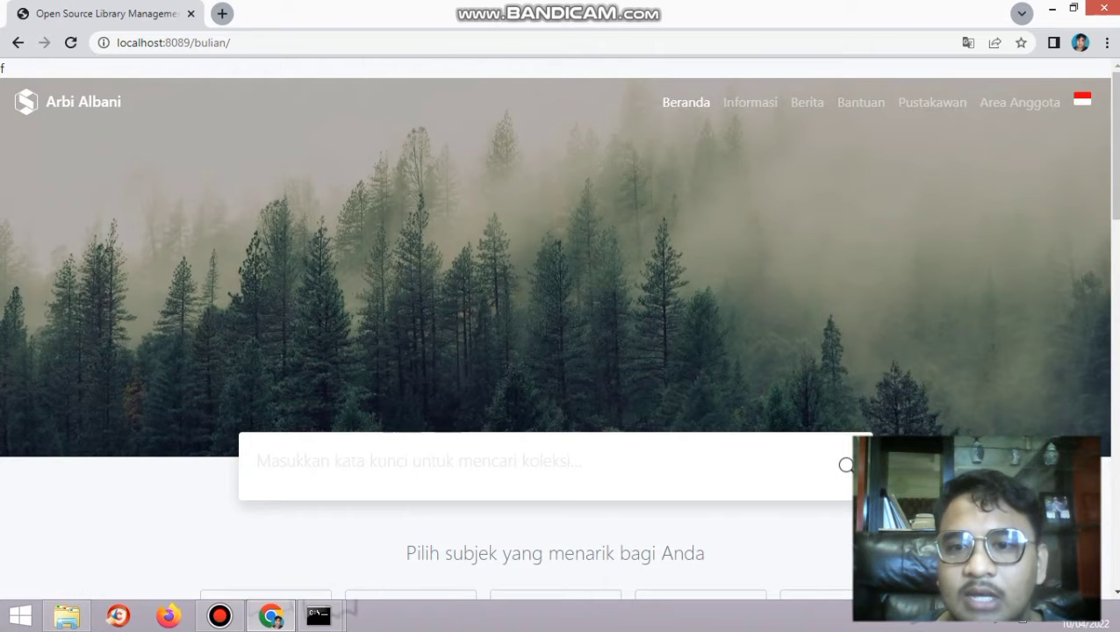
# - Open the Informasi page and replace libinfo with login in its address to load localhost:8089/bulian/index.php?p=login
pyautogui.click(750, 101)
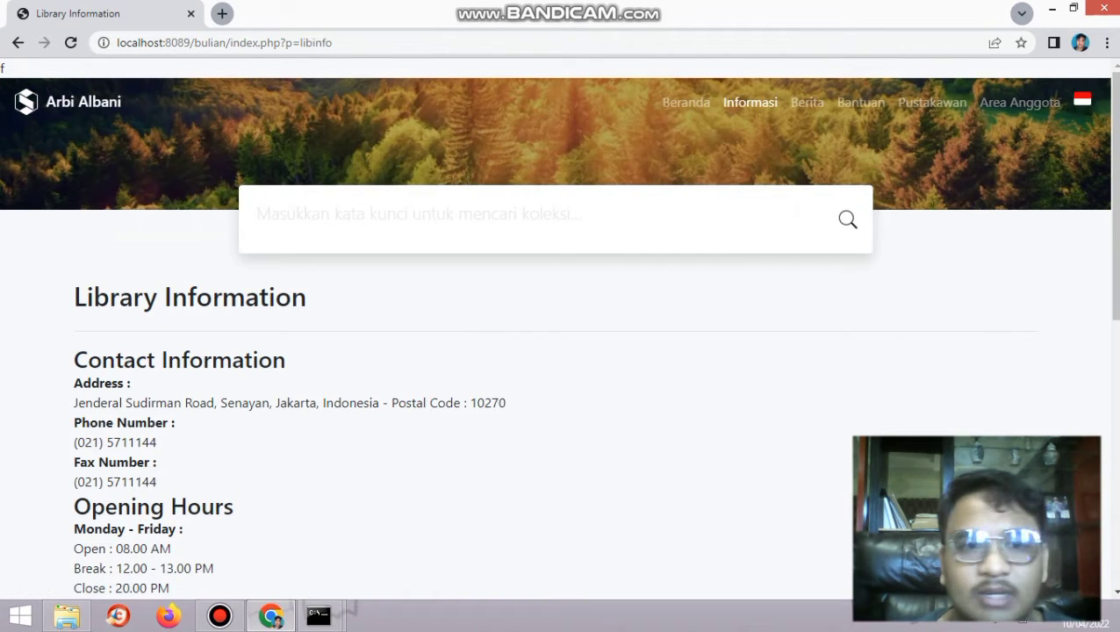
pyautogui.click(333, 42)
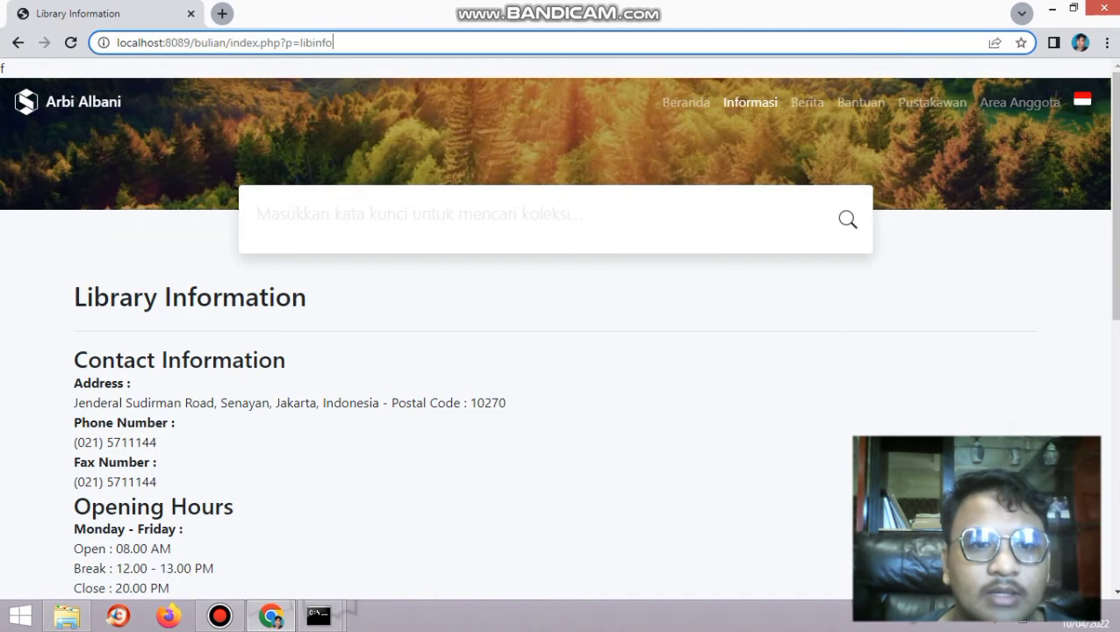
pyautogui.click(334, 43)
pyautogui.hotkey('shift', 'Left')
pyautogui.hotkey('shift', 'Left')
pyautogui.hotkey('shift', 'Left')
pyautogui.hotkey('shift', 'Left')
pyautogui.hotkey('shift', 'Left')
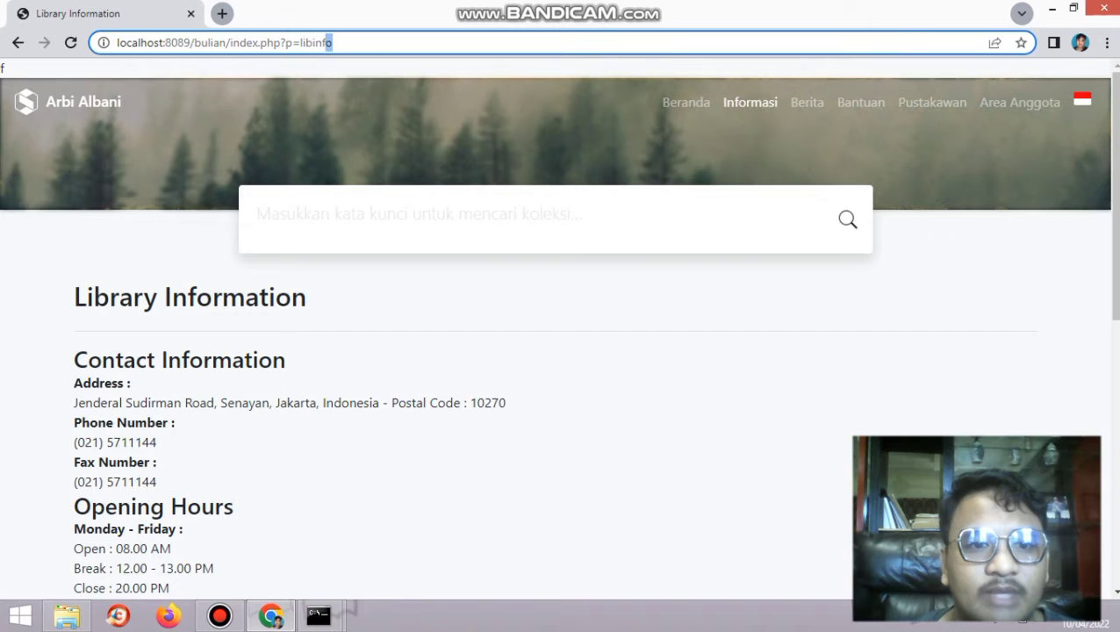
pyautogui.hotkey('shift', 'Left')
pyautogui.hotkey('shift', 'Left')
pyautogui.hotkey('shift', 'Right')
pyautogui.hotkey('shift', 'Right')
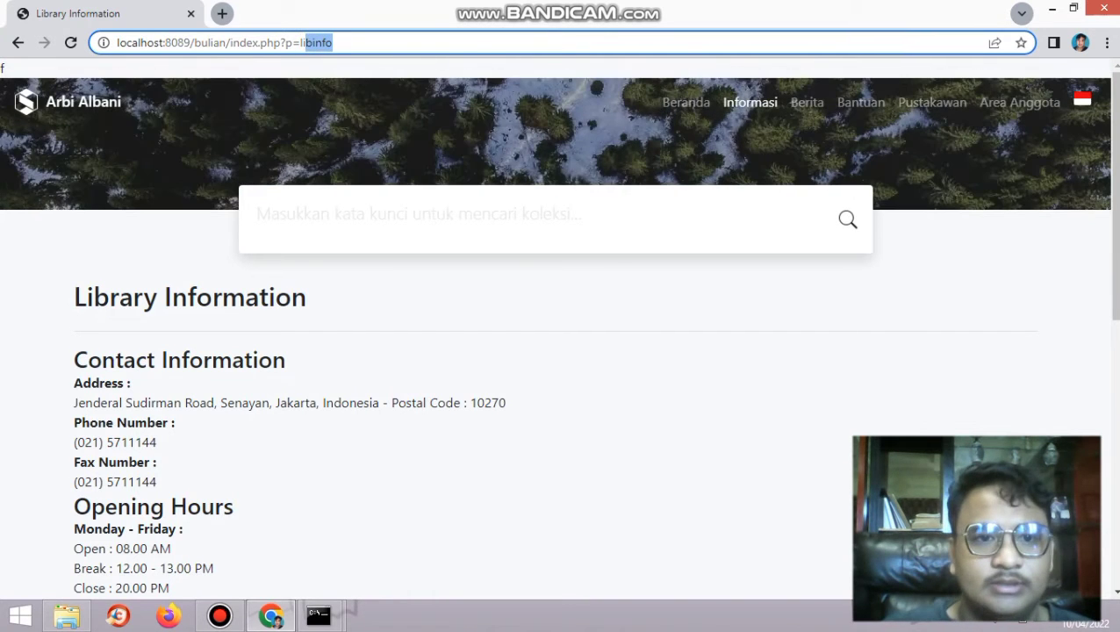
pyautogui.press('BackSpace')
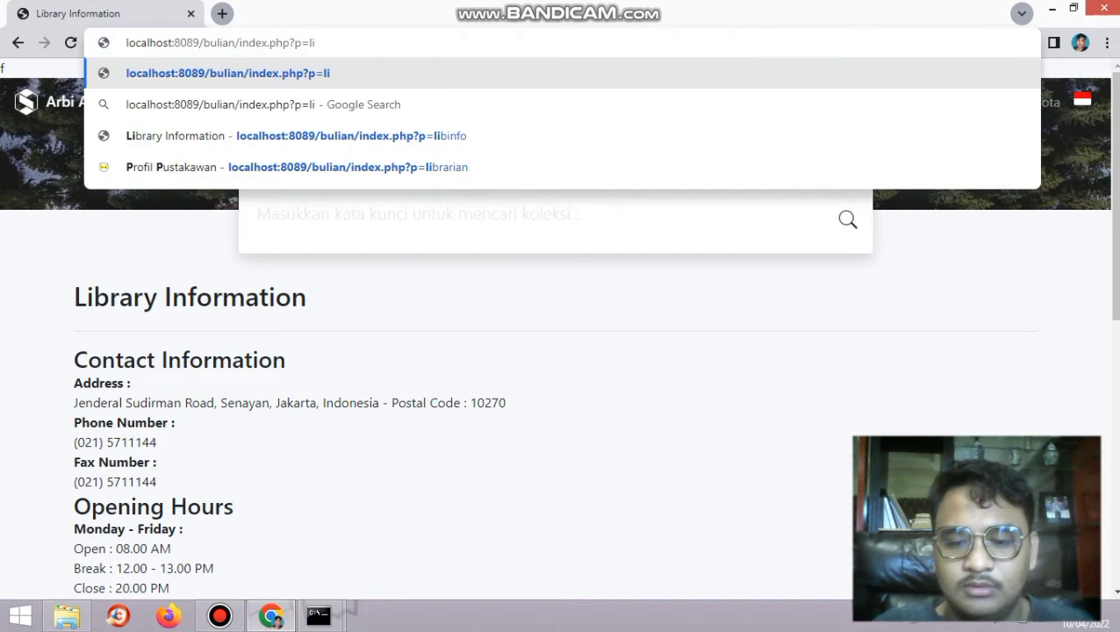
pyautogui.press('BackSpace')
pyautogui.write('ogi')
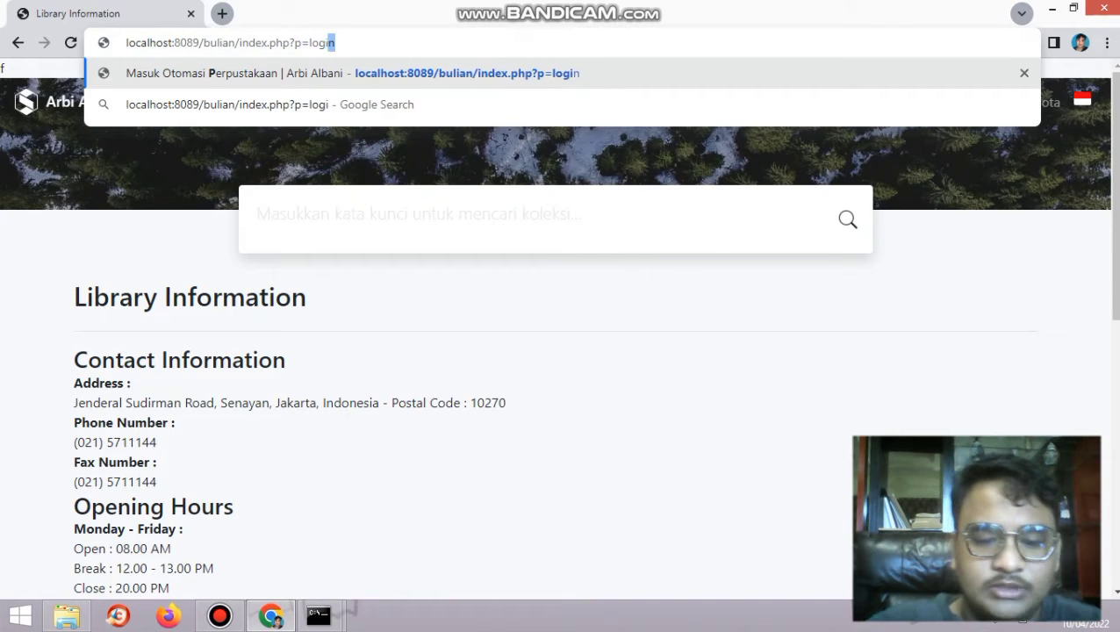
pyautogui.write('n')
pyautogui.press('Return')
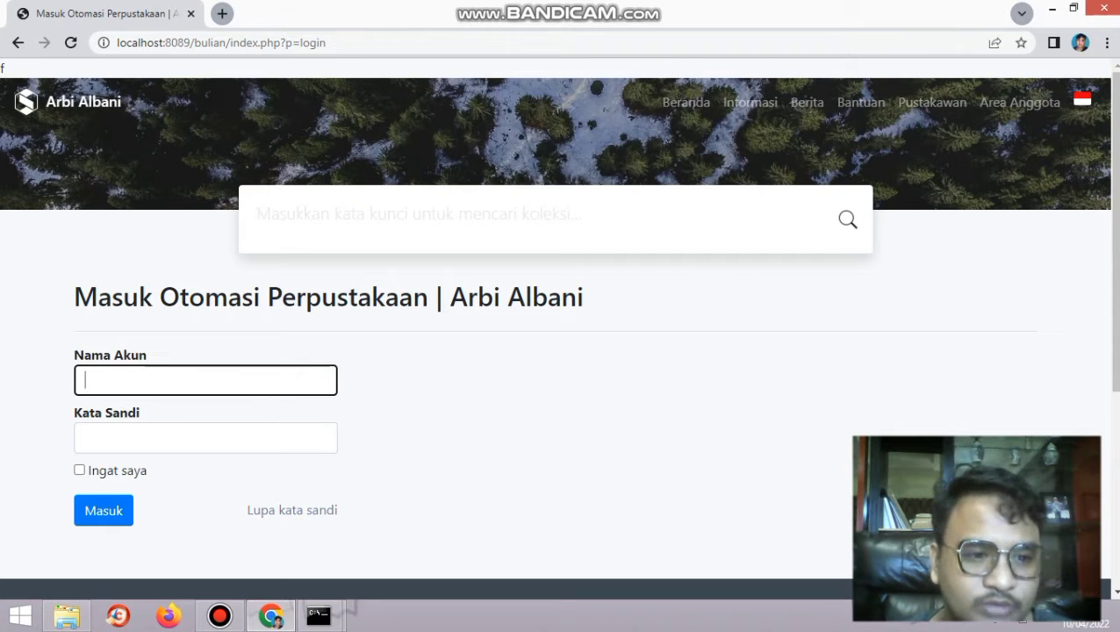
# - Log in to the library administration with the saved librarian account name and the account password
pyautogui.press('Down')
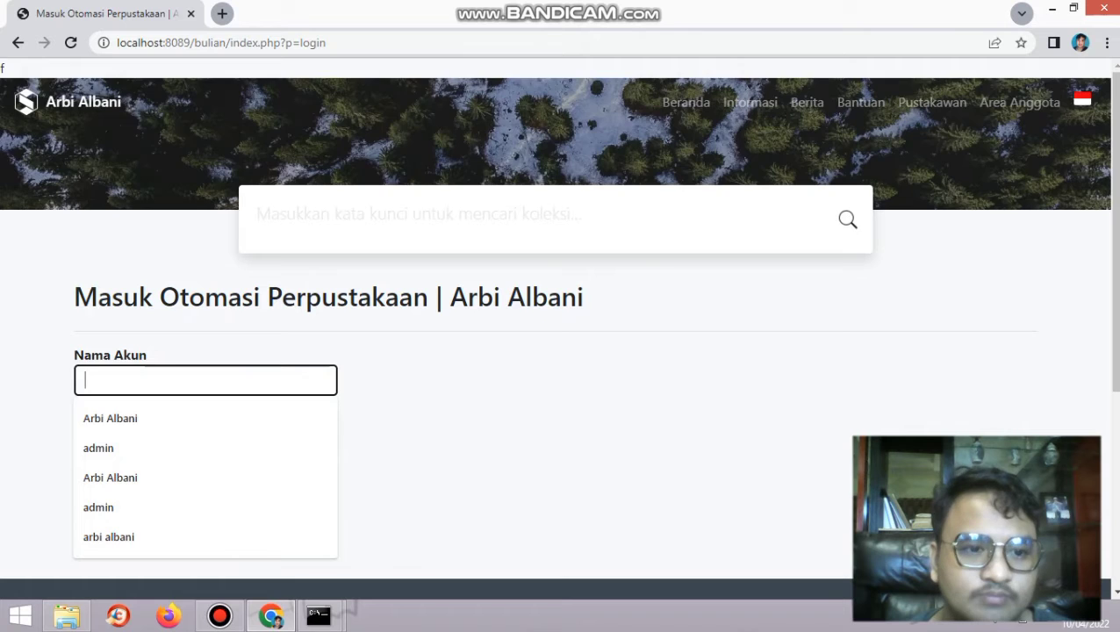
pyautogui.press('Down')
pyautogui.press('Return')
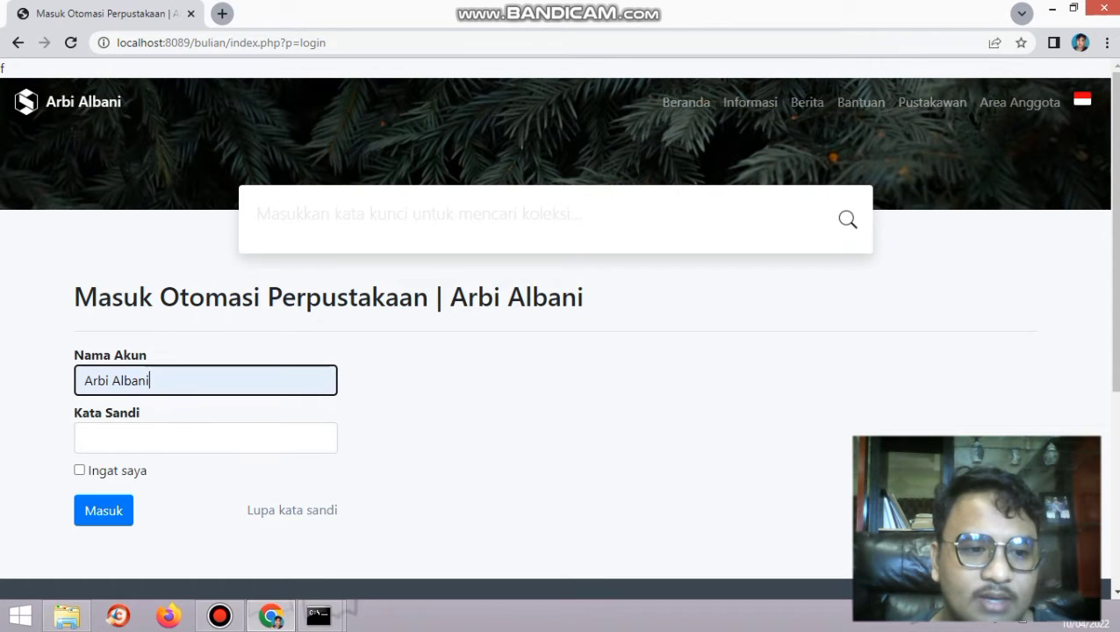
pyautogui.press('Tab')
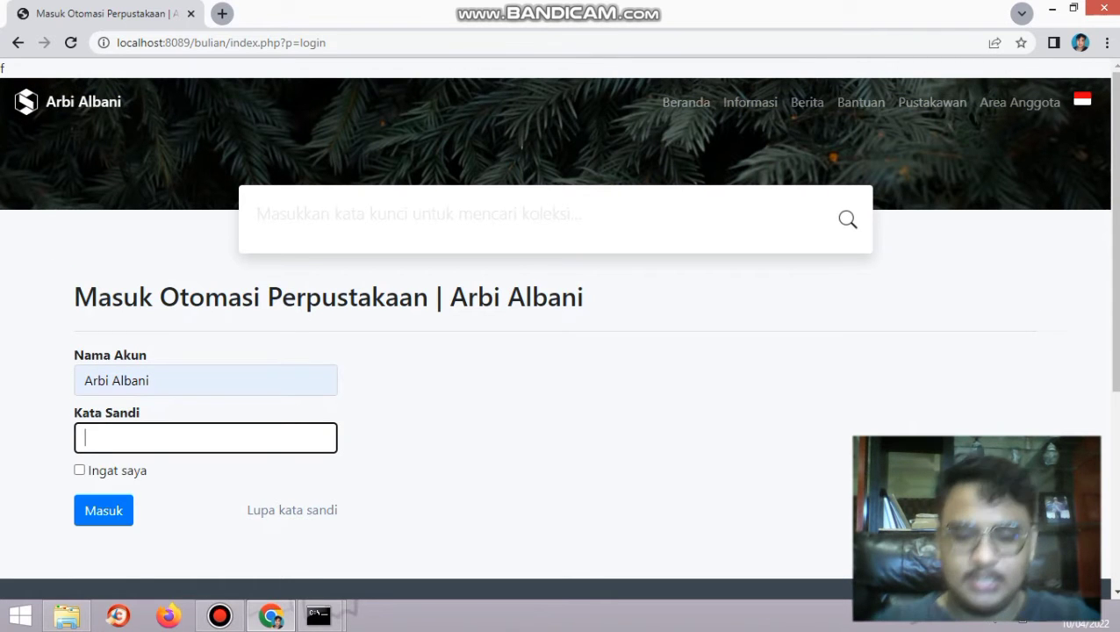
pyautogui.write('*******')
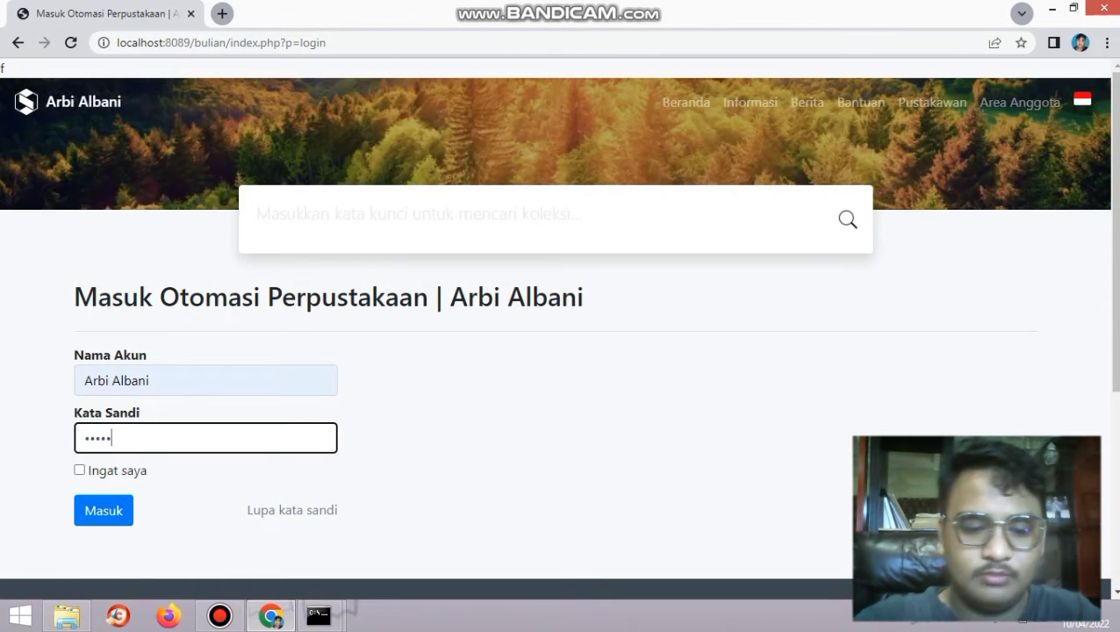
pyautogui.write('****')
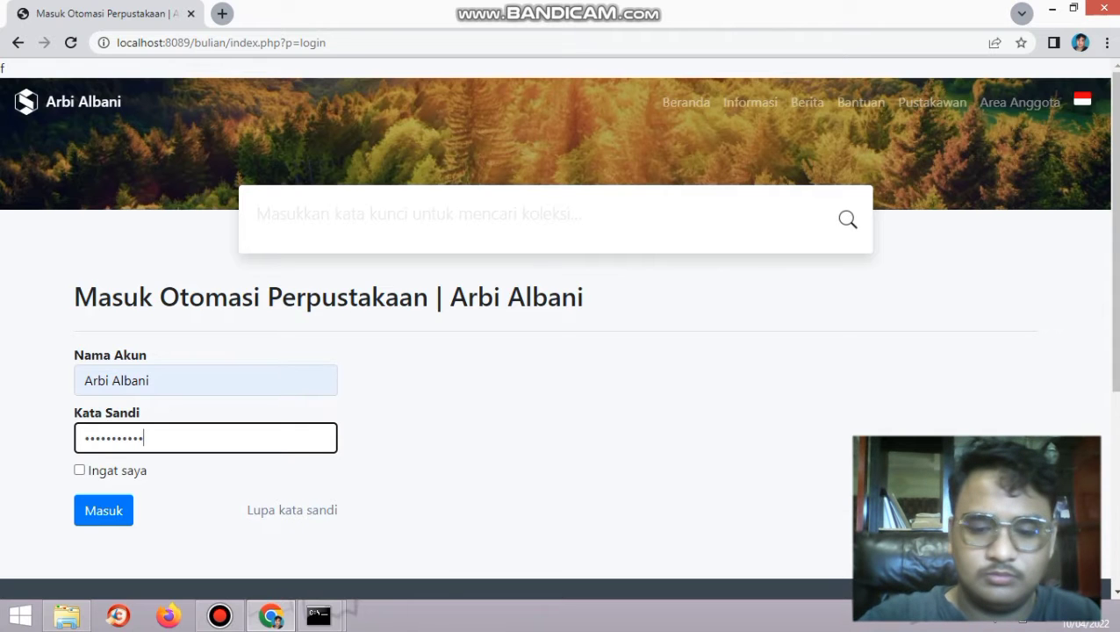
pyautogui.press('Return')
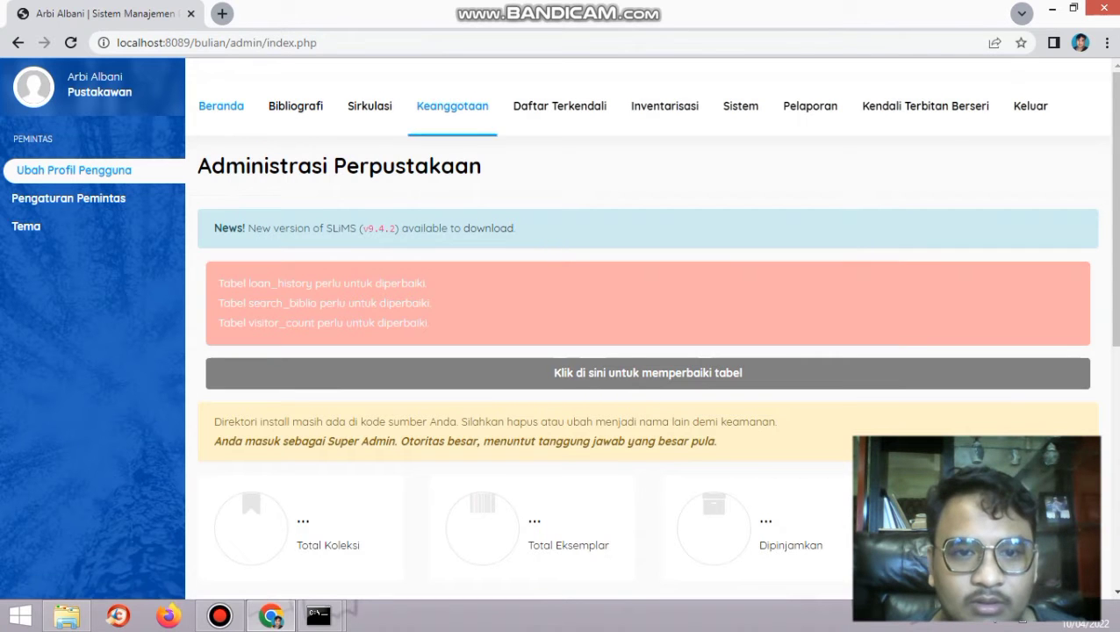
# - Open the Keanggotaan membership module
pyautogui.click(452, 105)
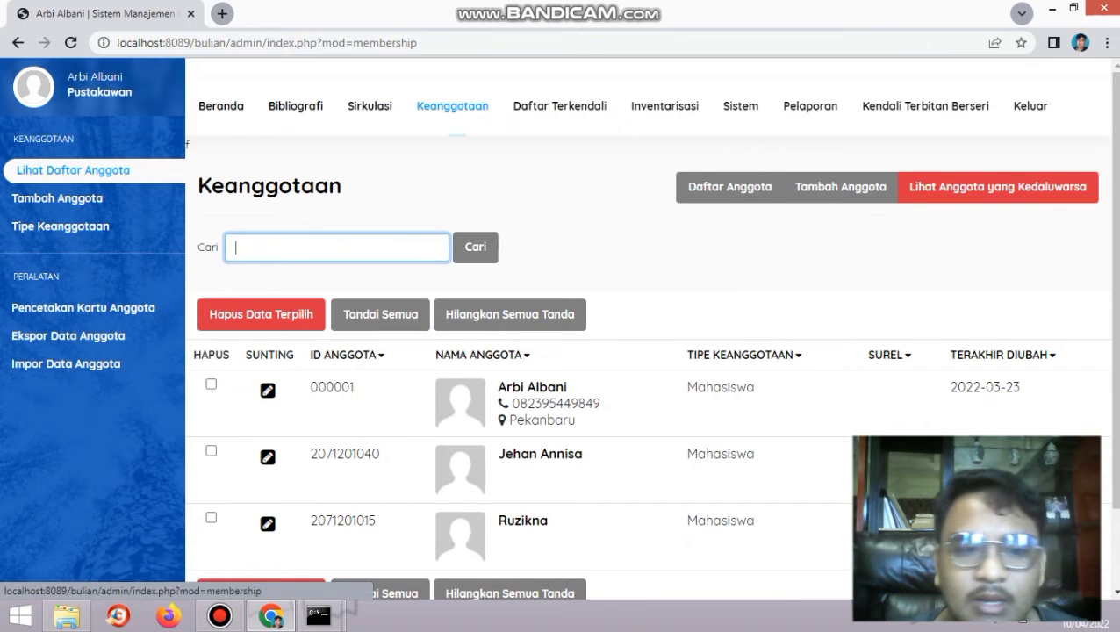
# - Look over the member list and open the Tipe Keanggotaan list of membership types
pyautogui.scroll(-1, 562, 395)
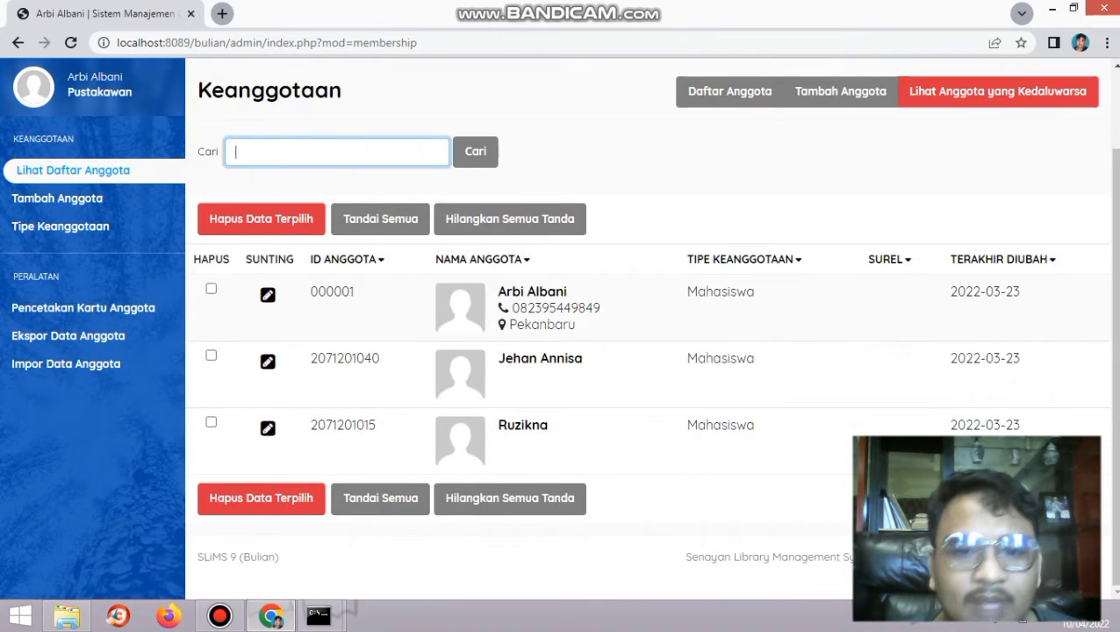
pyautogui.scroll(1, 562, 395)
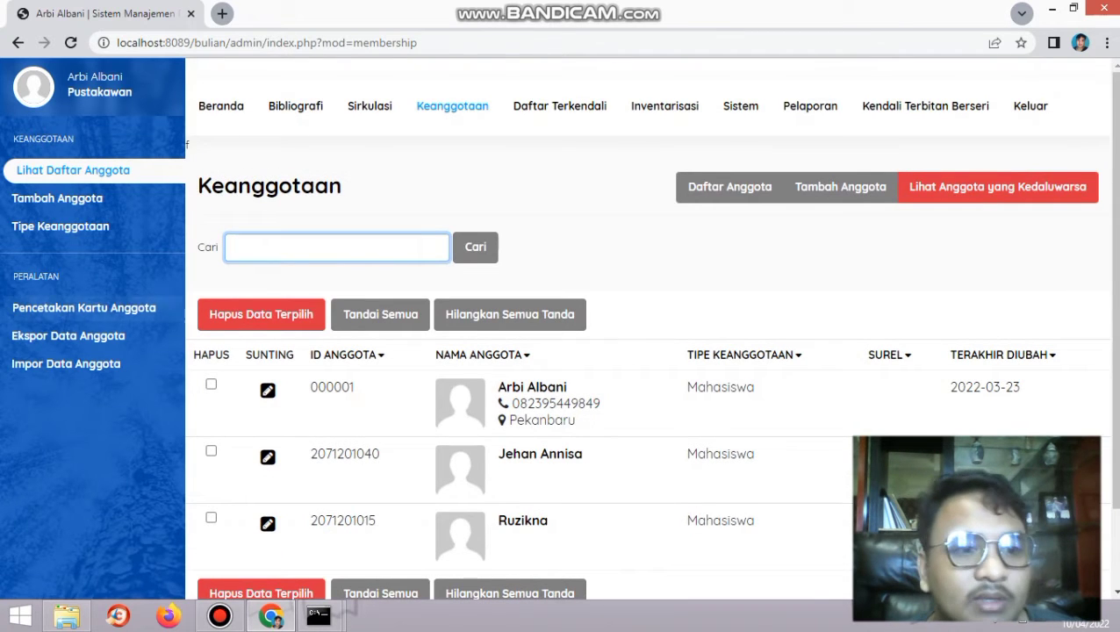
pyautogui.click(62, 226)
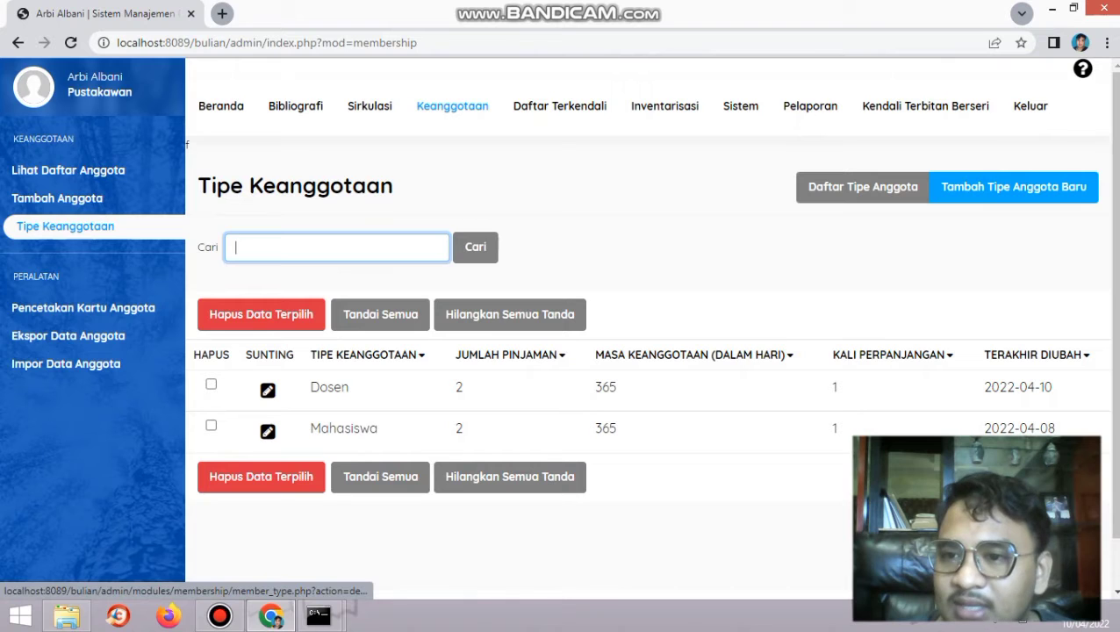
# - Start a new membership type named Mahasiswa with Jumlah Pinjaman 2 and Lama Peminjaman 7 days
pyautogui.click(966, 186)
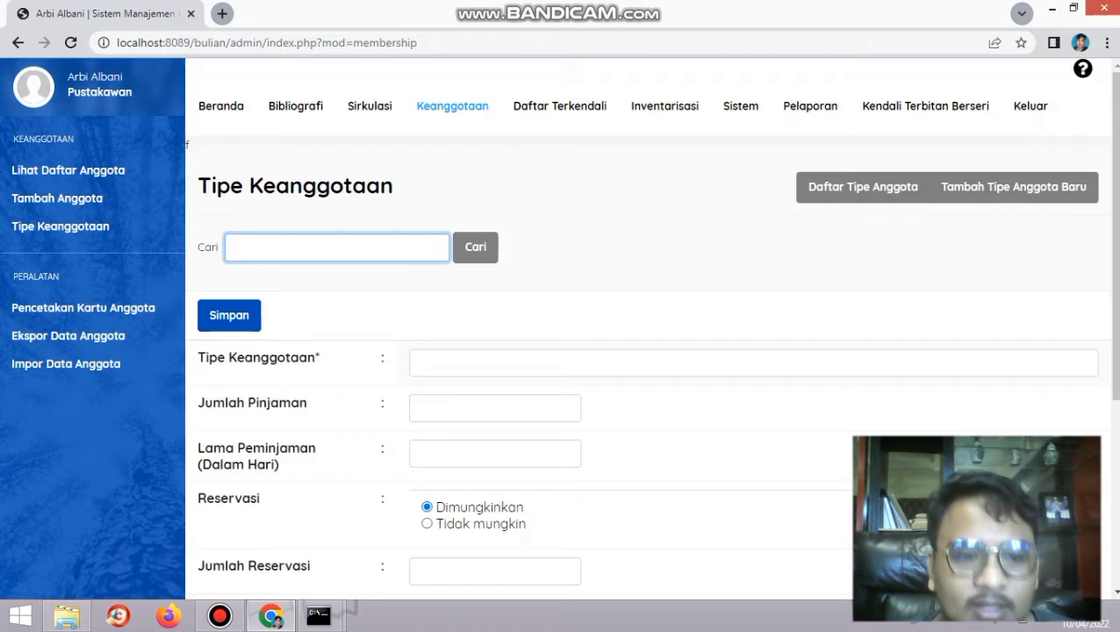
pyautogui.scroll(-2, 756, 292)
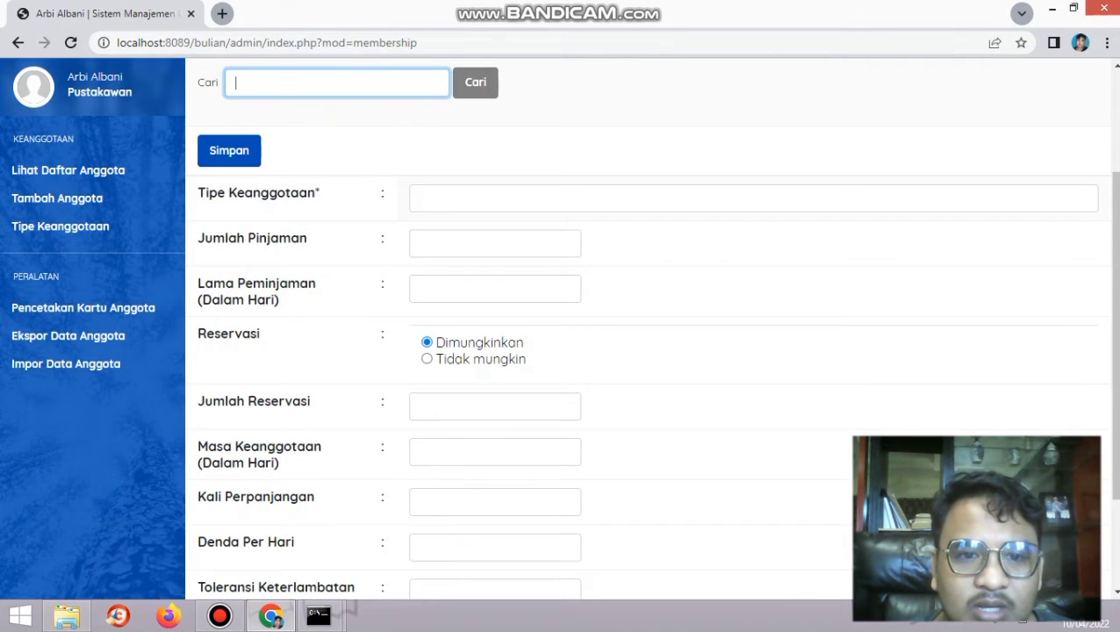
pyautogui.click(492, 199)
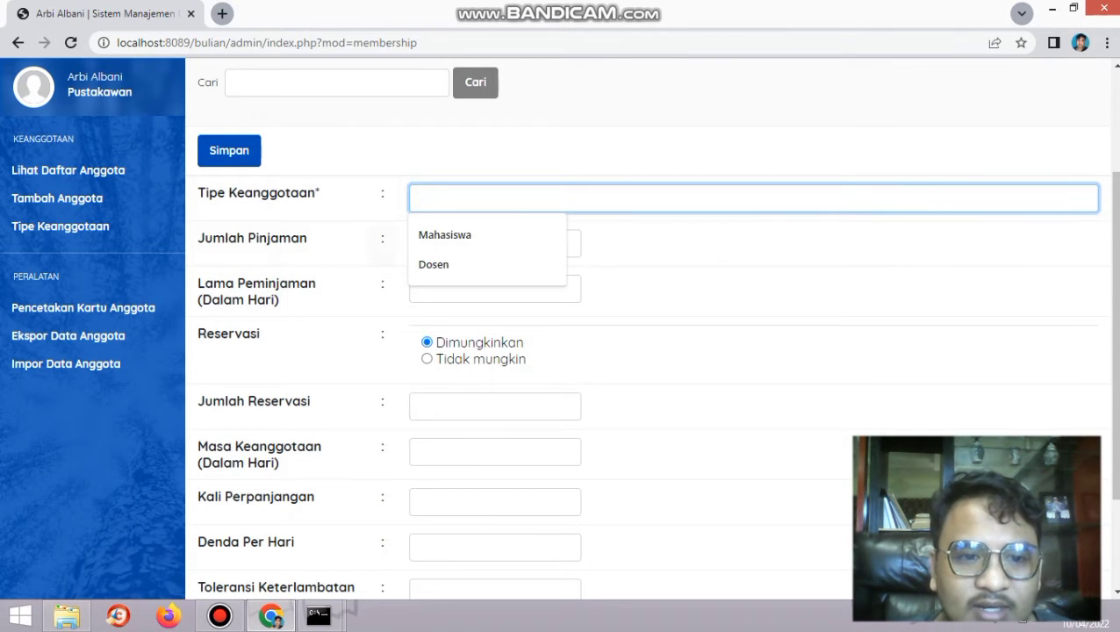
pyautogui.press('Down')
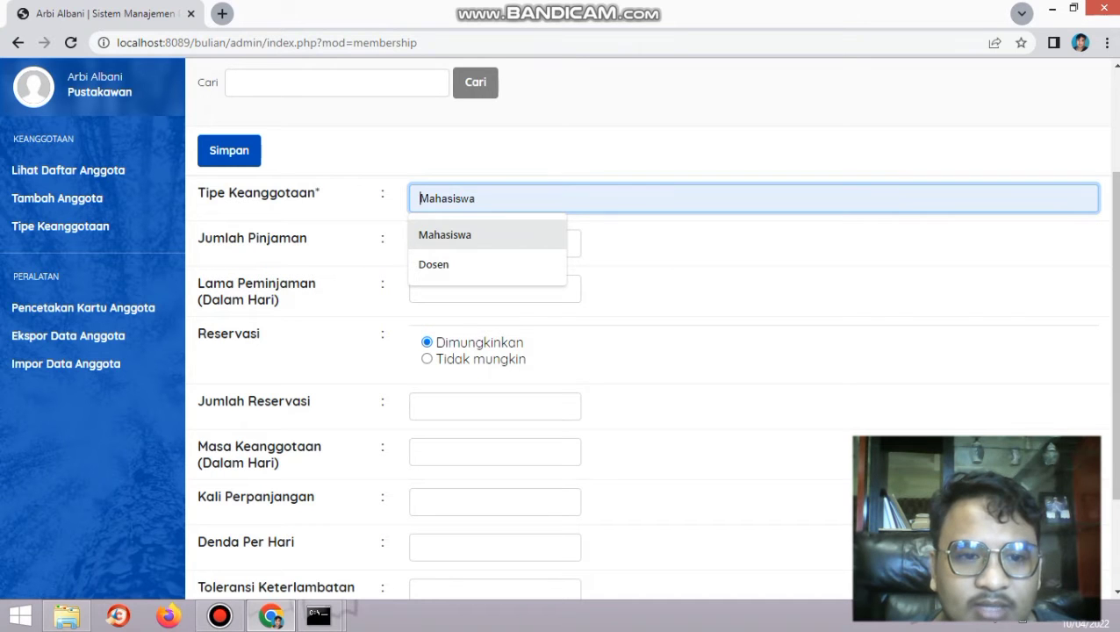
pyautogui.press('Return')
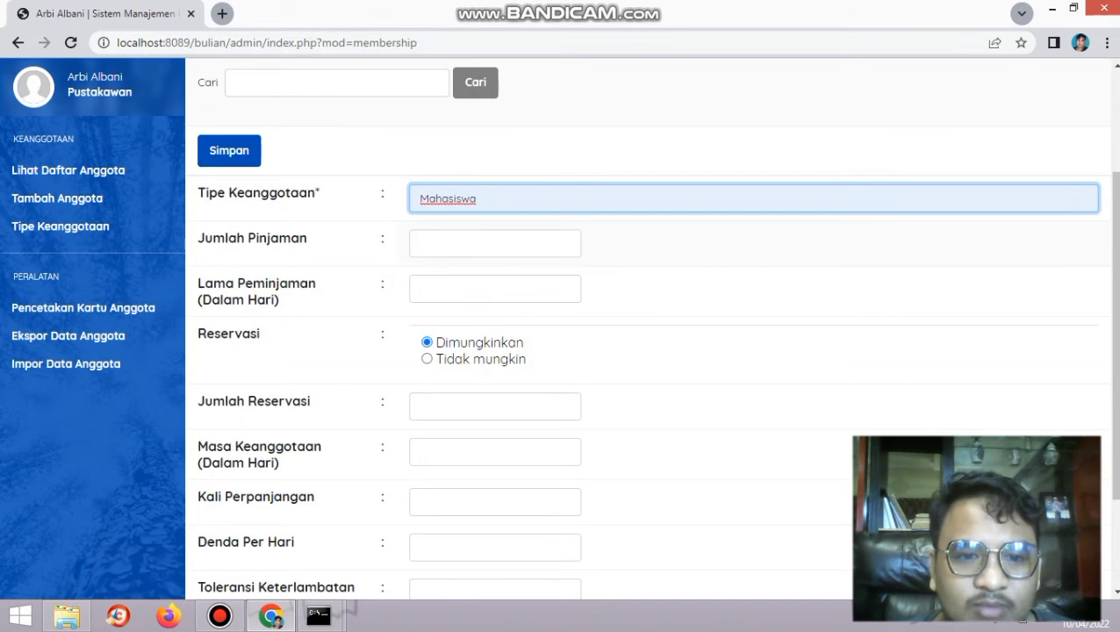
pyautogui.click(495, 243)
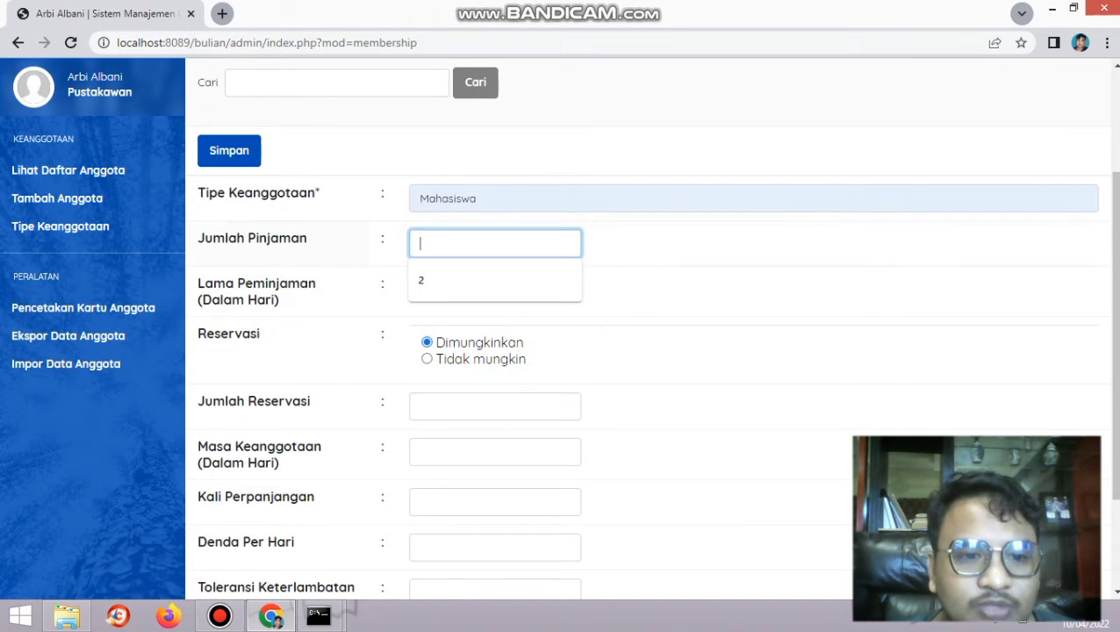
pyautogui.press('Down')
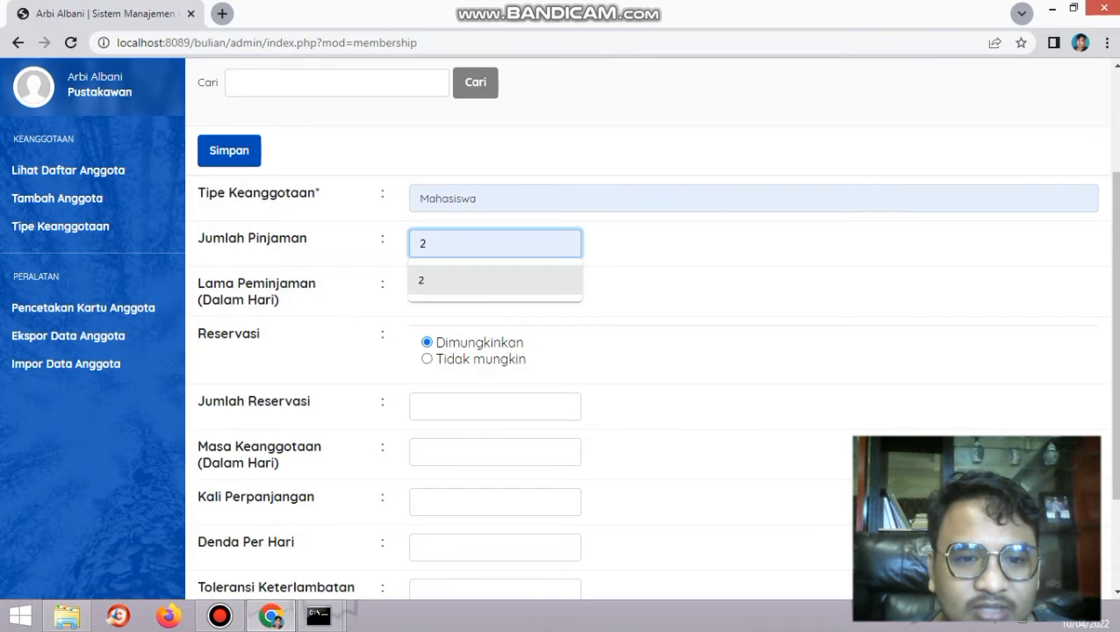
pyautogui.press('Return')
pyautogui.click(494, 289)
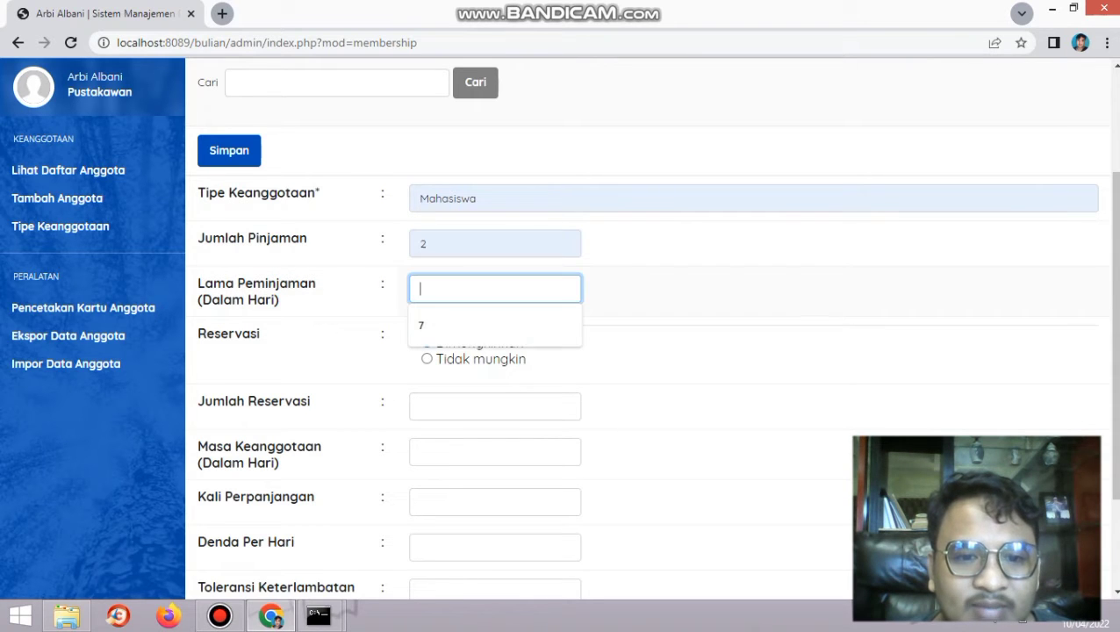
pyautogui.press('Return')
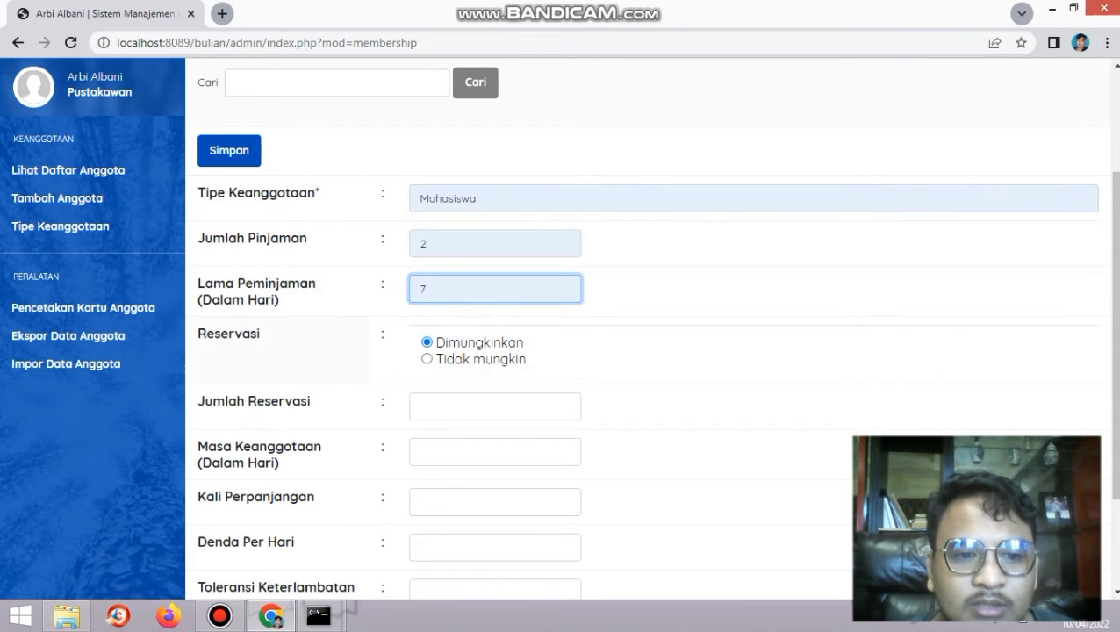
# - Set the new type's Jumlah Reservasi to 2 and Masa Keanggotaan to 365 days
pyautogui.scroll(-1, 649, 333)
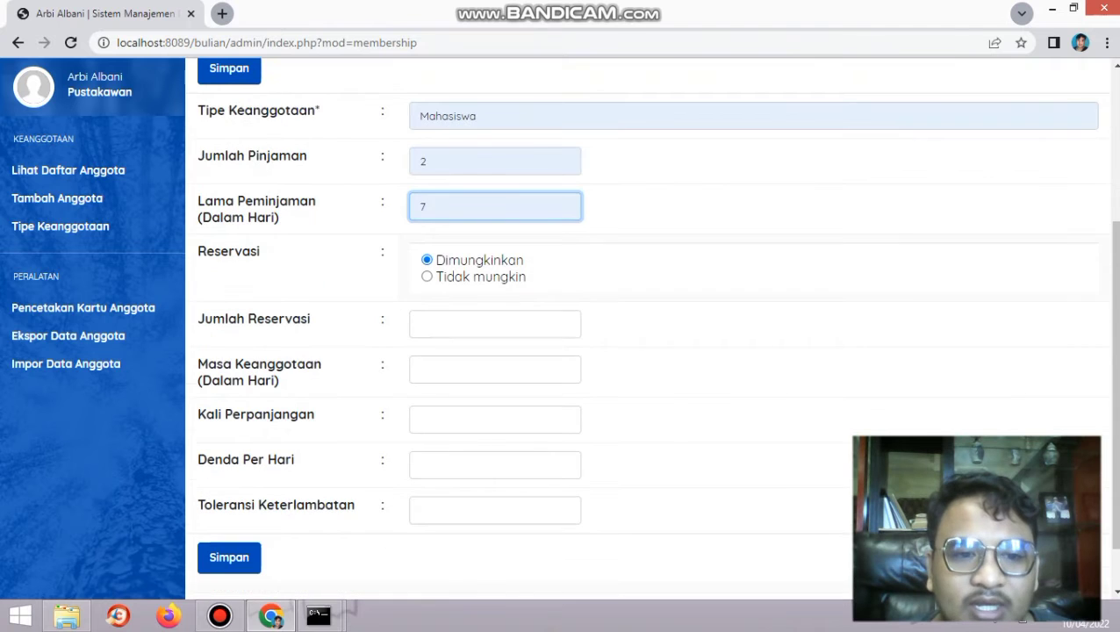
pyautogui.click(494, 324)
pyautogui.press('Down')
pyautogui.press('Return')
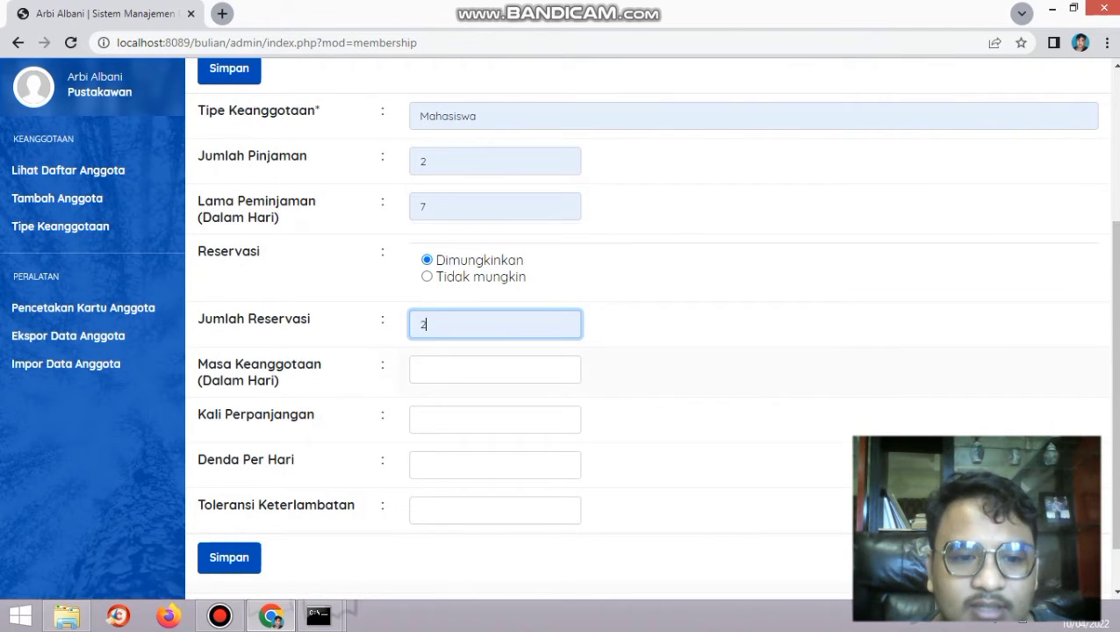
pyautogui.click(494, 370)
pyautogui.press('Down')
pyautogui.press('Return')
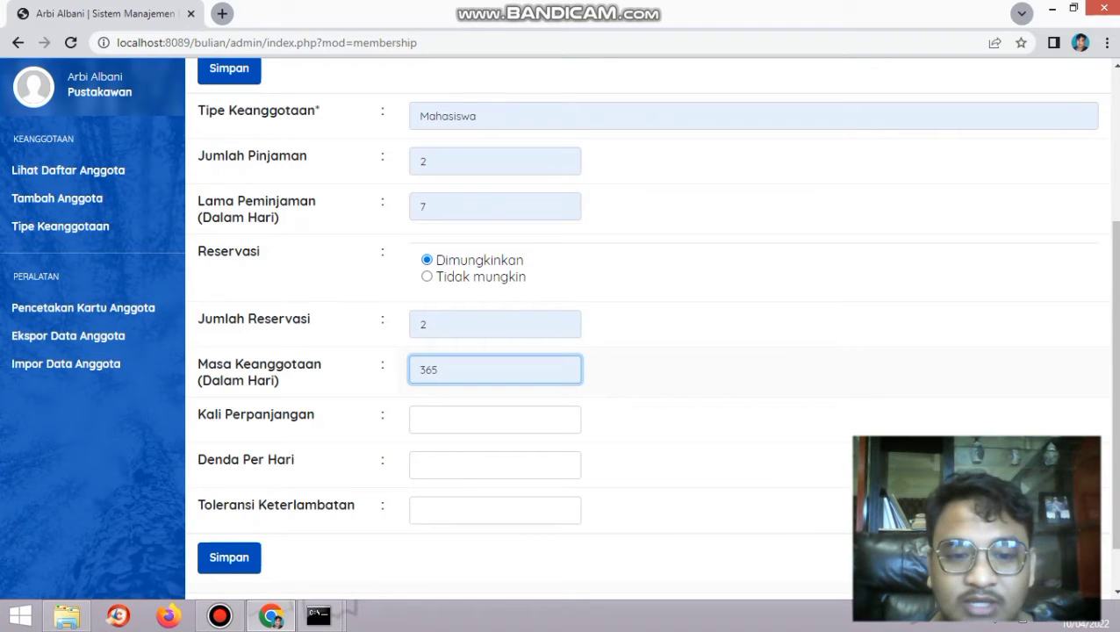
# - Set the new type's Kali Perpanjangan to 1, Denda Per Hari to 500 and Toleransi Keterlambatan to 0
pyautogui.scroll(-1, 650, 324)
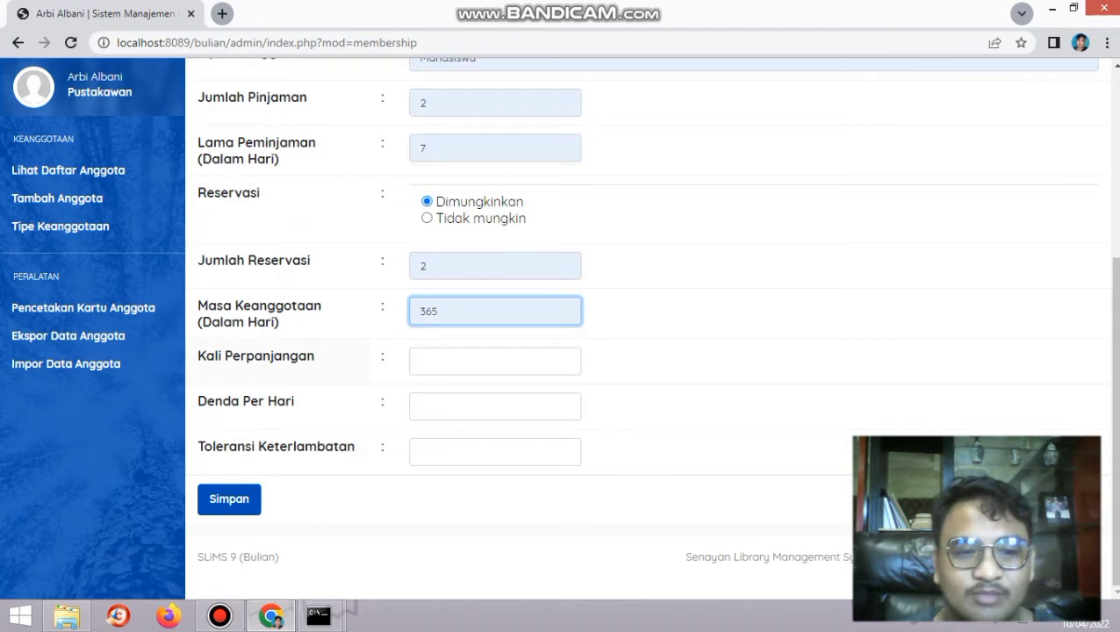
pyautogui.click(495, 362)
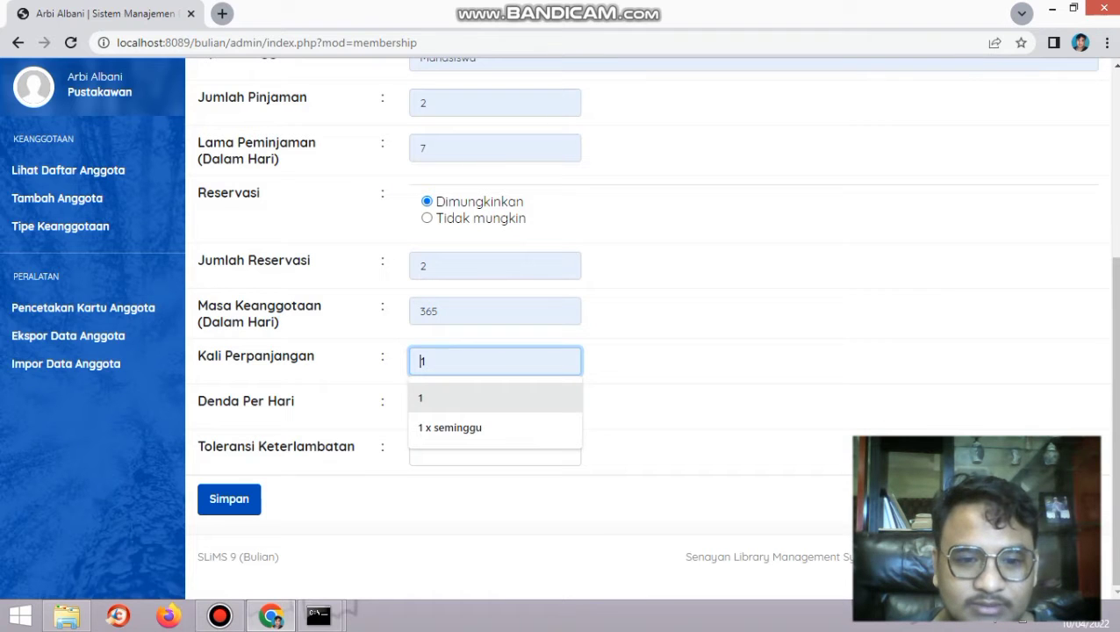
pyautogui.press('Return')
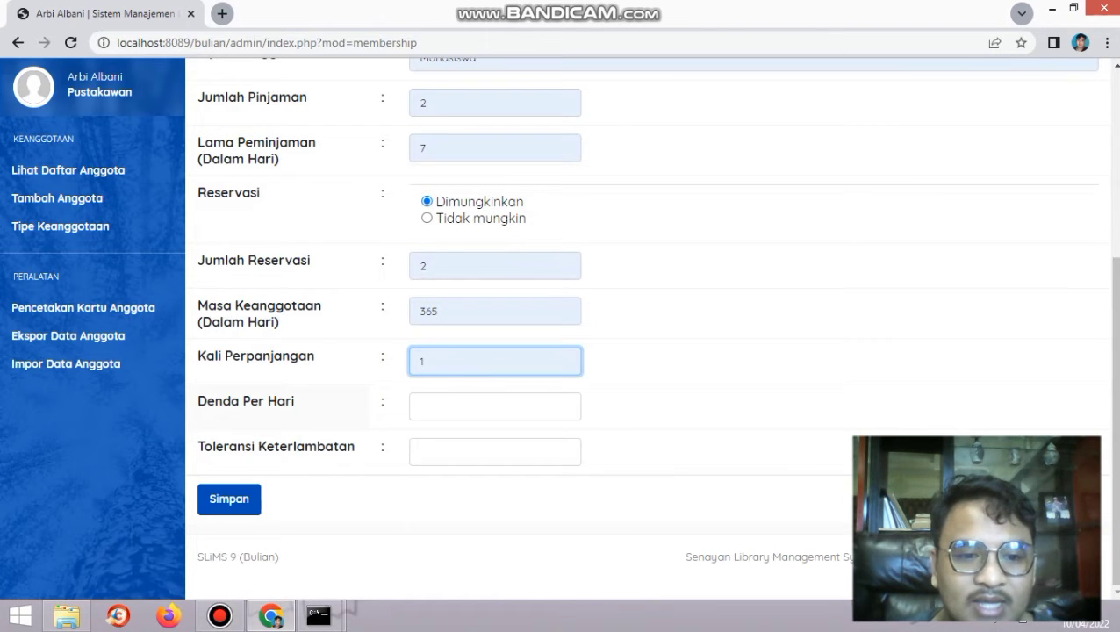
pyautogui.click(495, 407)
pyautogui.click(496, 443)
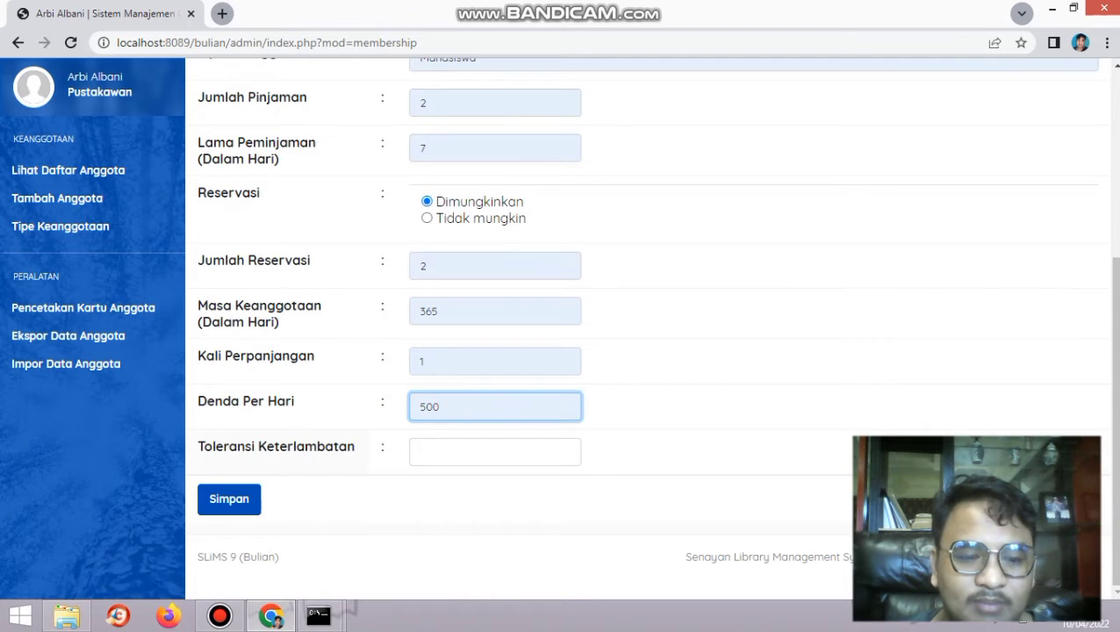
pyautogui.click(495, 452)
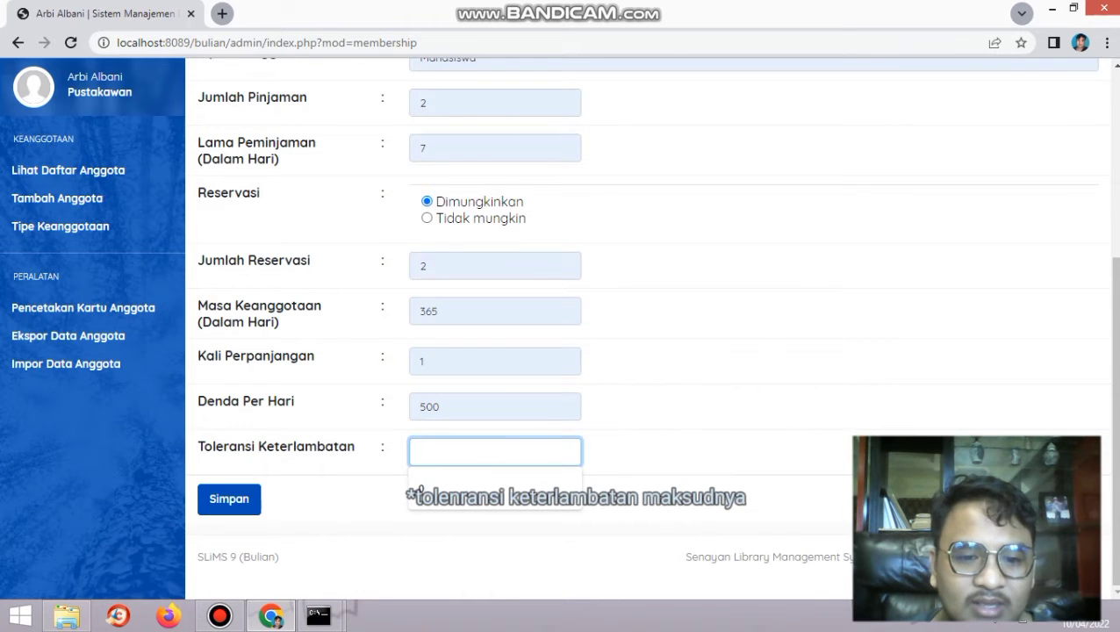
pyautogui.write('0')
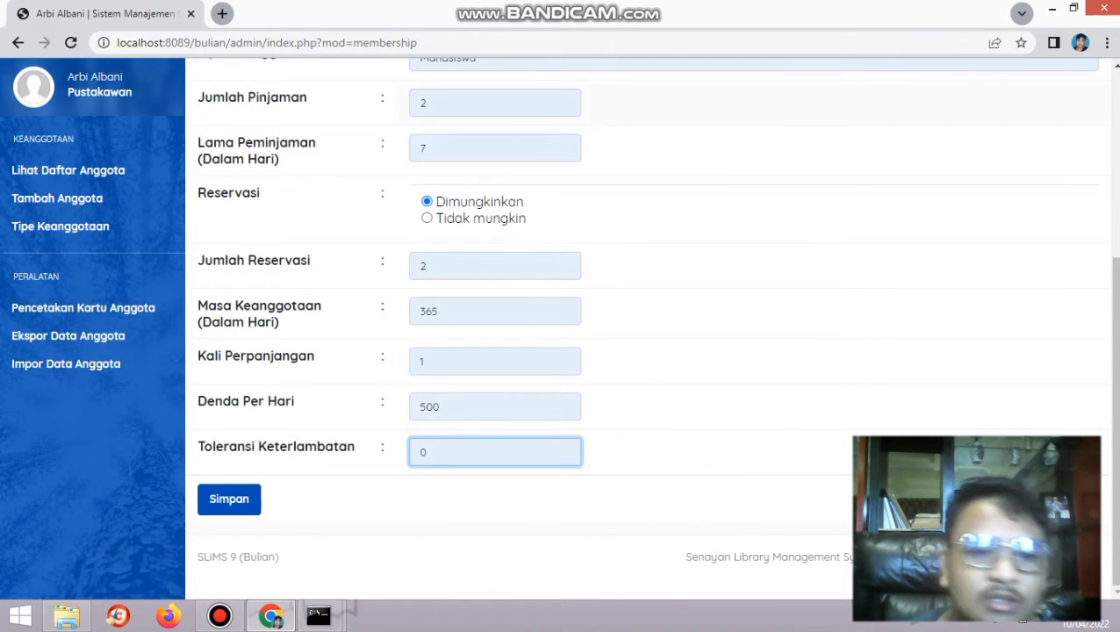
# - Try to save the new Mahasiswa membership type and return to the list of membership types
pyautogui.press('Tab')
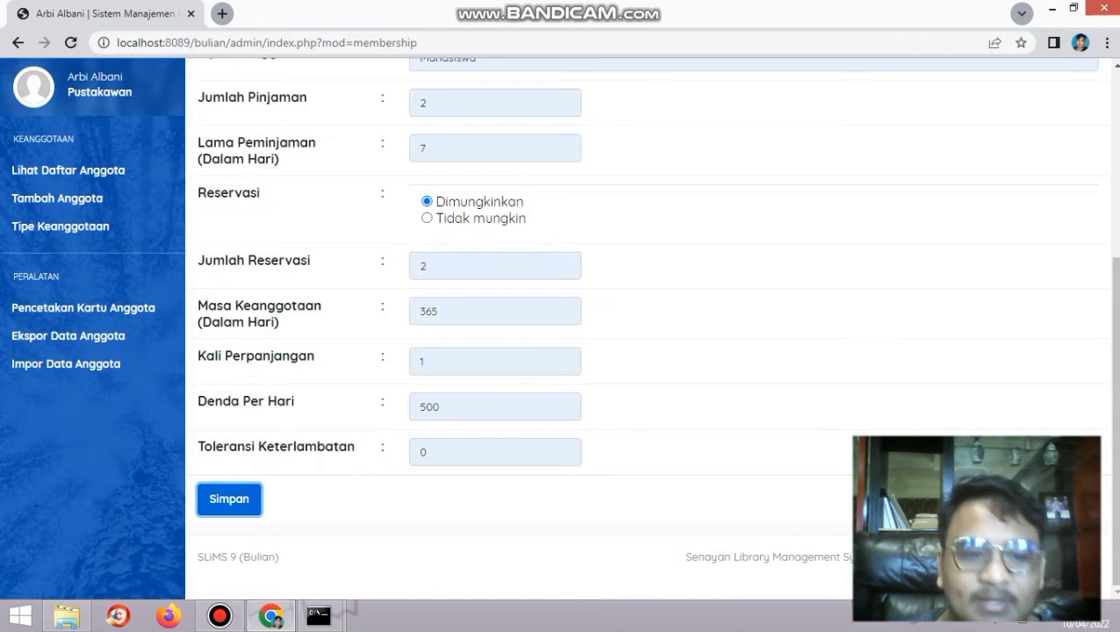
pyautogui.press('Return')
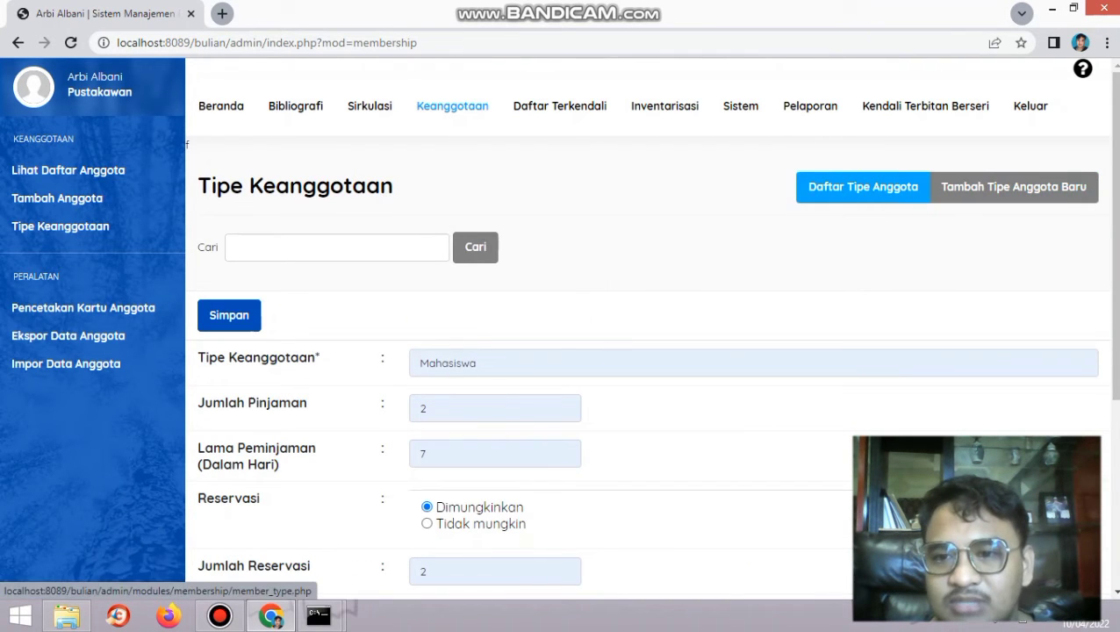
pyautogui.click(863, 186)
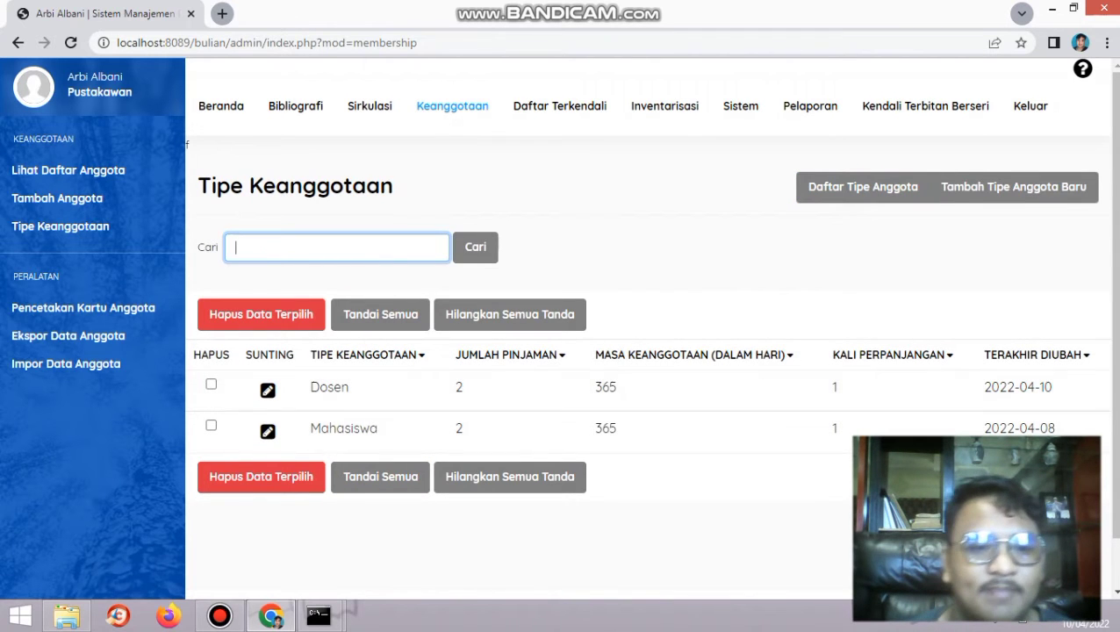
# - Open the new member form and examine its ID, name and date fields and the Tipe Keanggotaan options
pyautogui.click(452, 106)
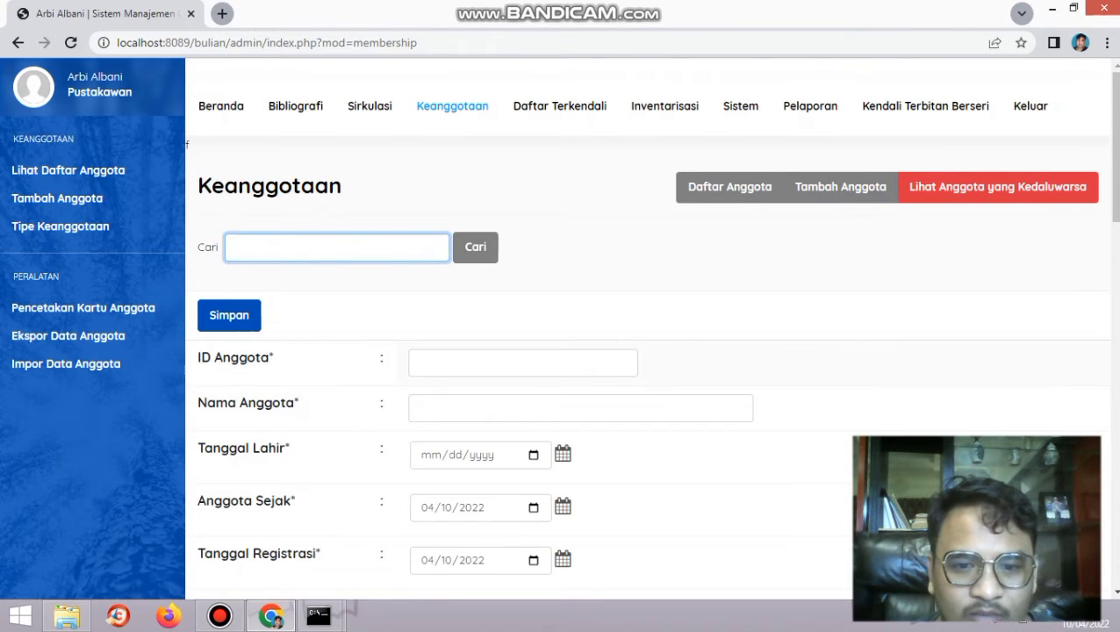
pyautogui.scroll(-1, 650, 351)
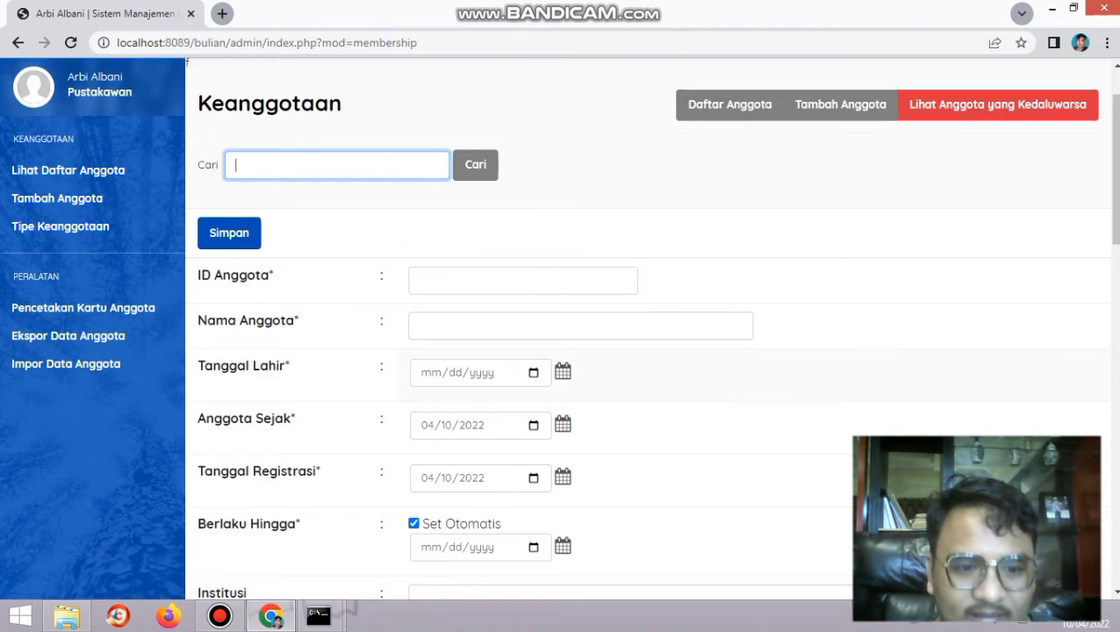
pyautogui.scroll(-1, 650, 351)
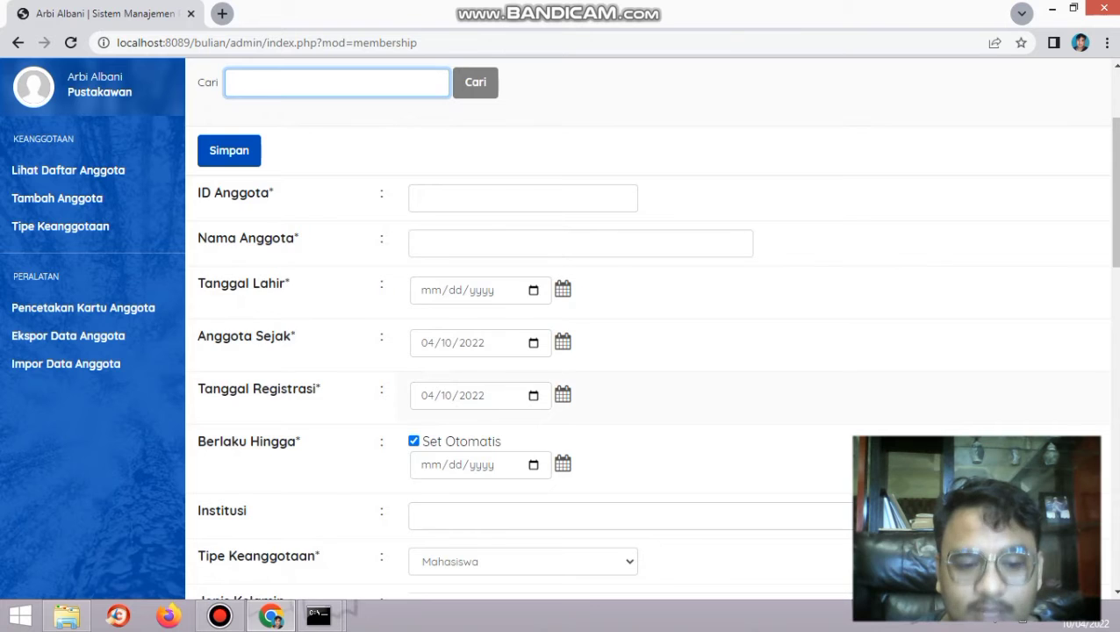
pyautogui.scroll(-1, 650, 351)
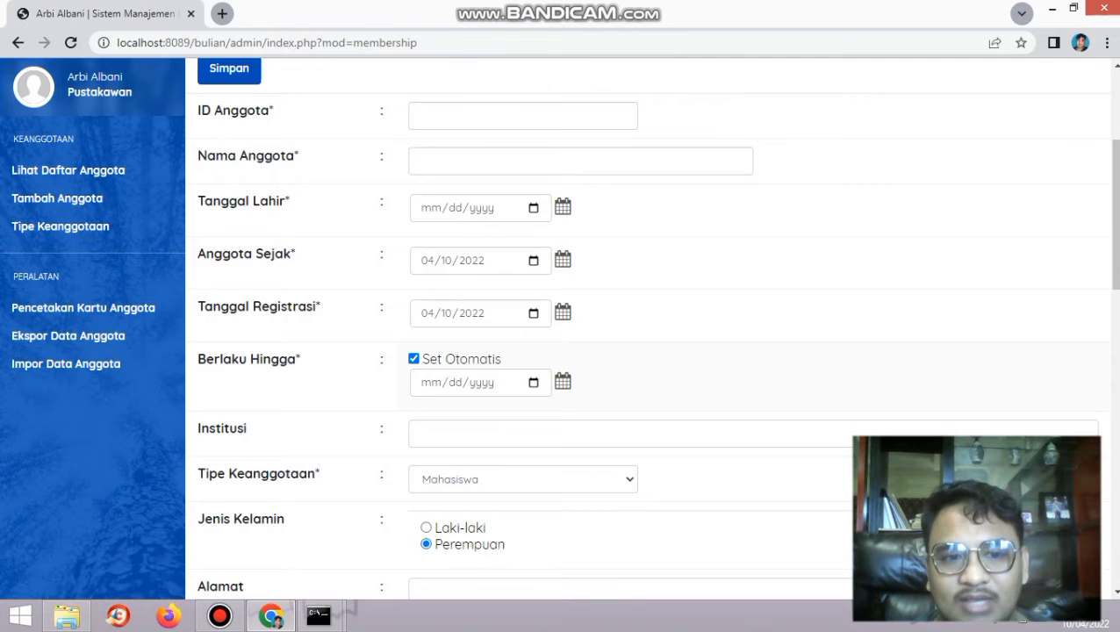
pyautogui.scroll(-1, 650, 333)
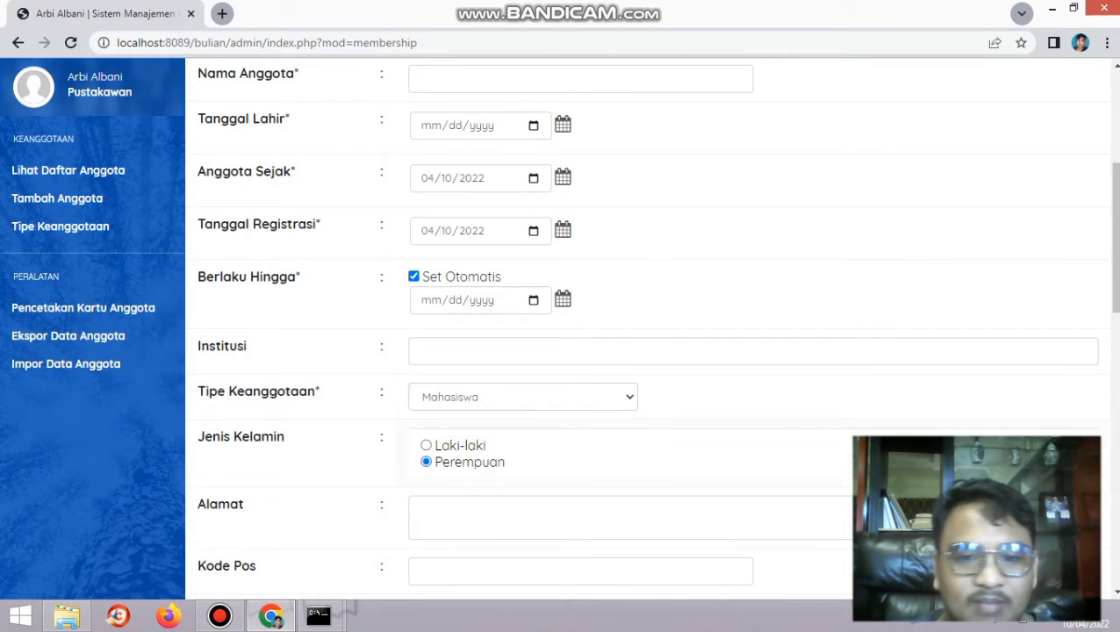
pyautogui.click(527, 397)
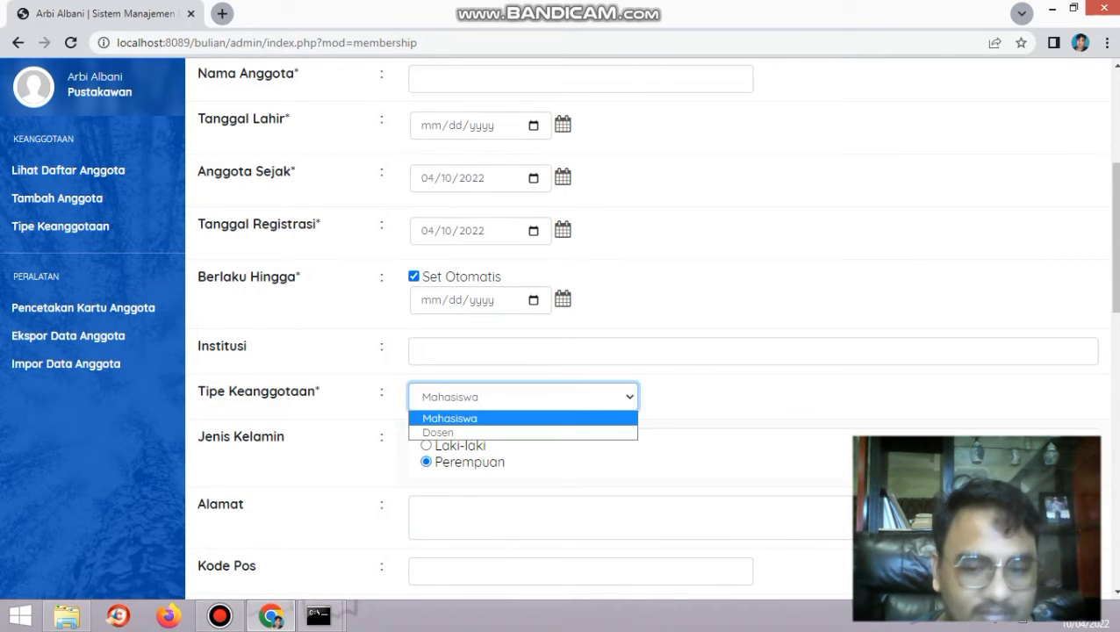
pyautogui.click(704, 398)
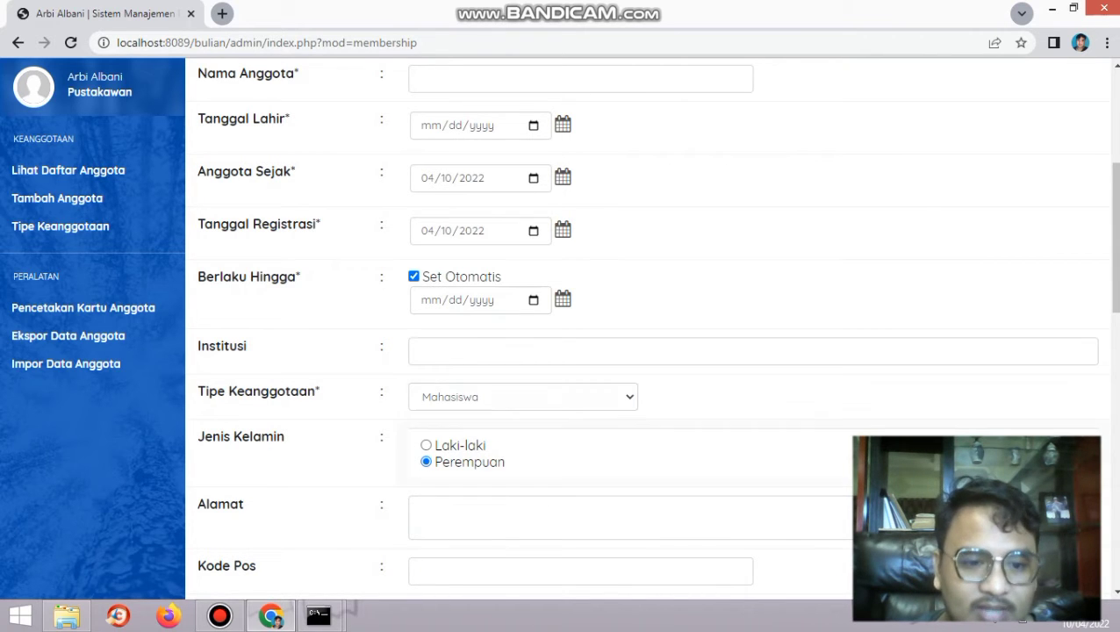
# - Examine the rest of the new member form, from Jenis Kelamin to Foto, Surel and Kata Sandi, and return to the member list
pyautogui.scroll(-2, 650, 334)
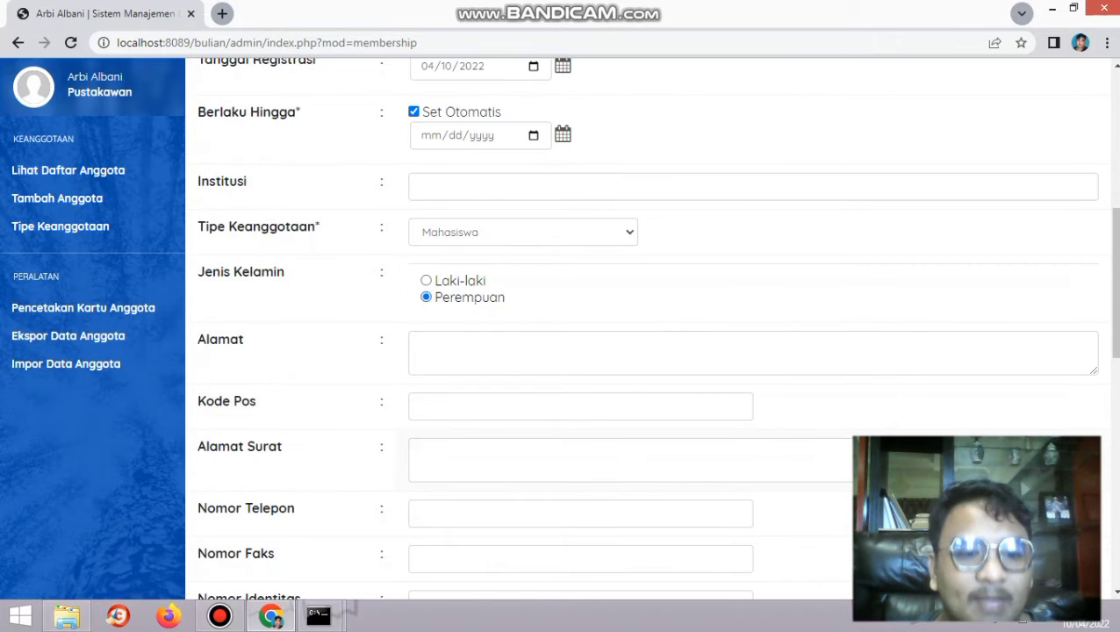
pyautogui.scroll(-2, 650, 334)
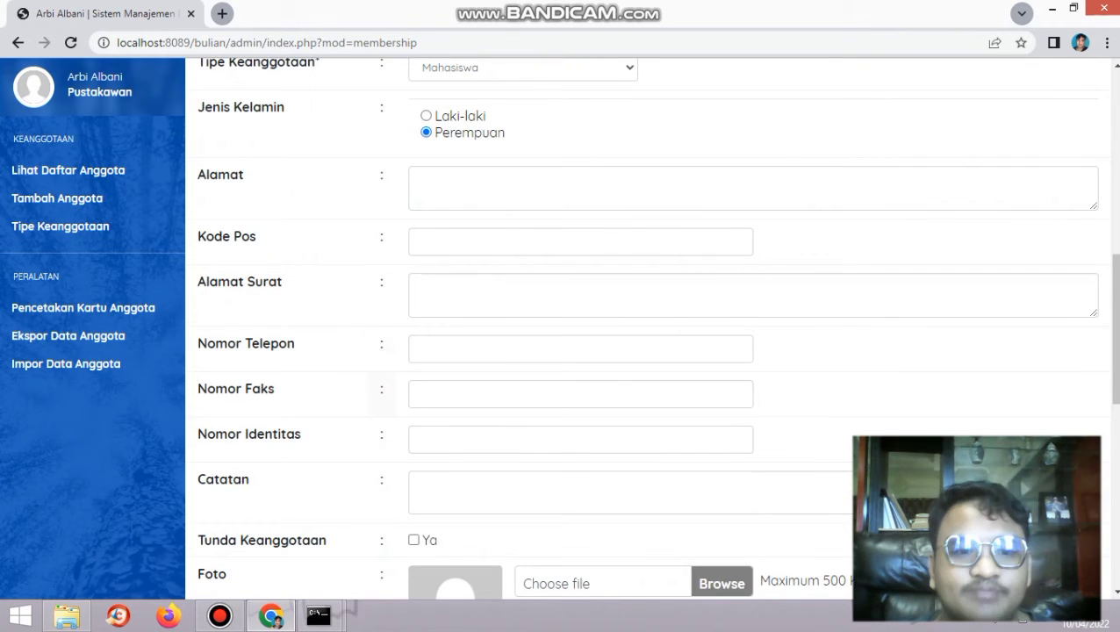
pyautogui.scroll(-2, 649, 333)
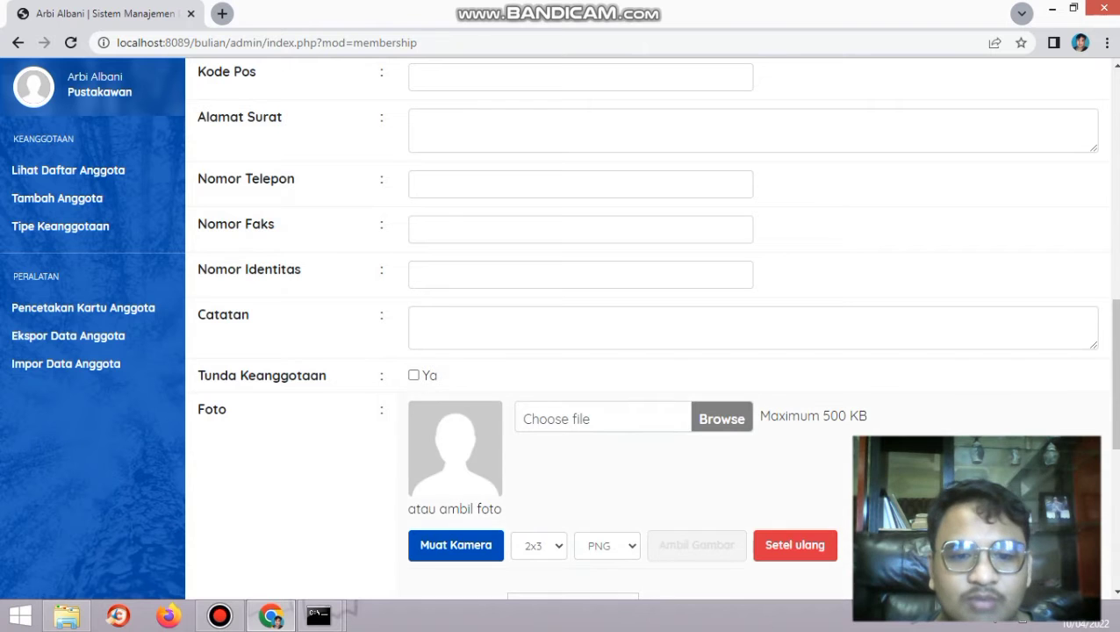
pyautogui.scroll(-4, 650, 333)
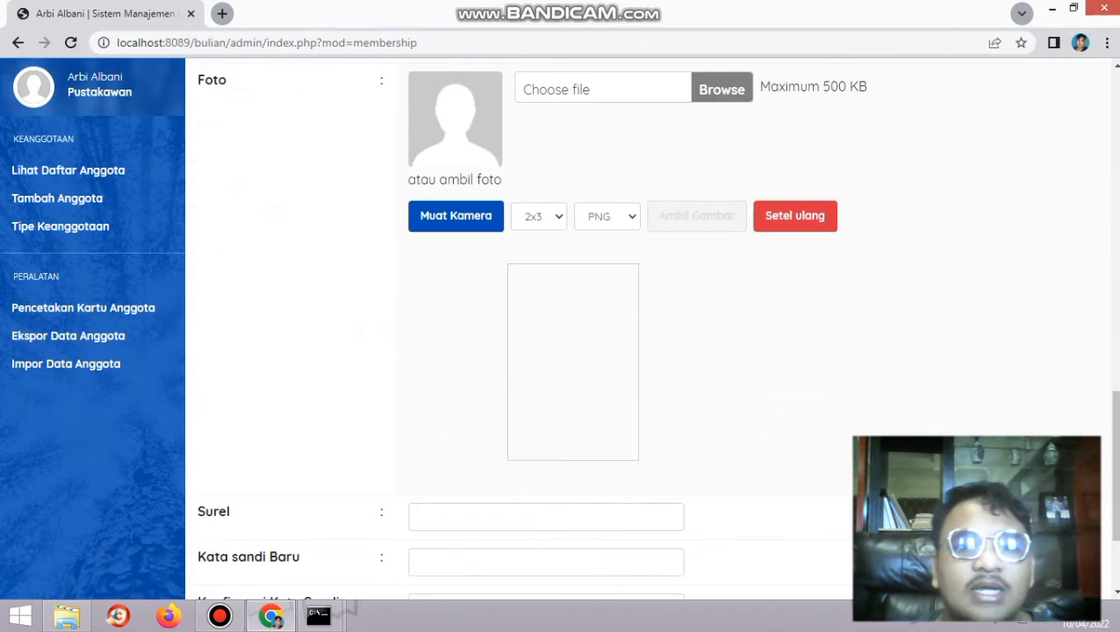
pyautogui.scroll(-2, 649, 333)
pyautogui.scroll(15, 650, 334)
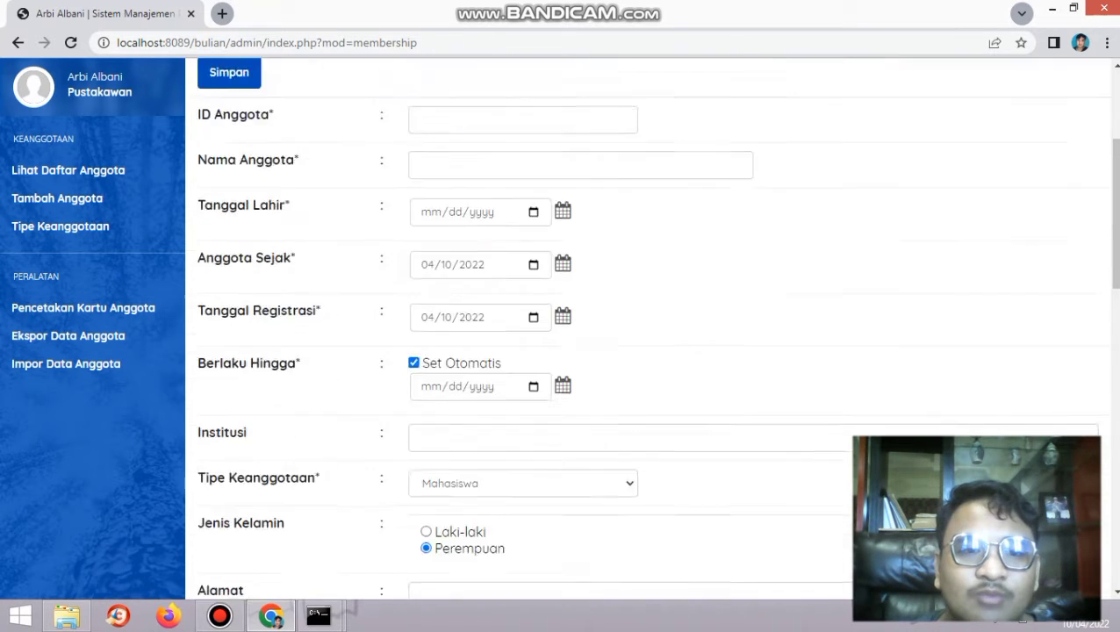
pyautogui.scroll(-12, 650, 334)
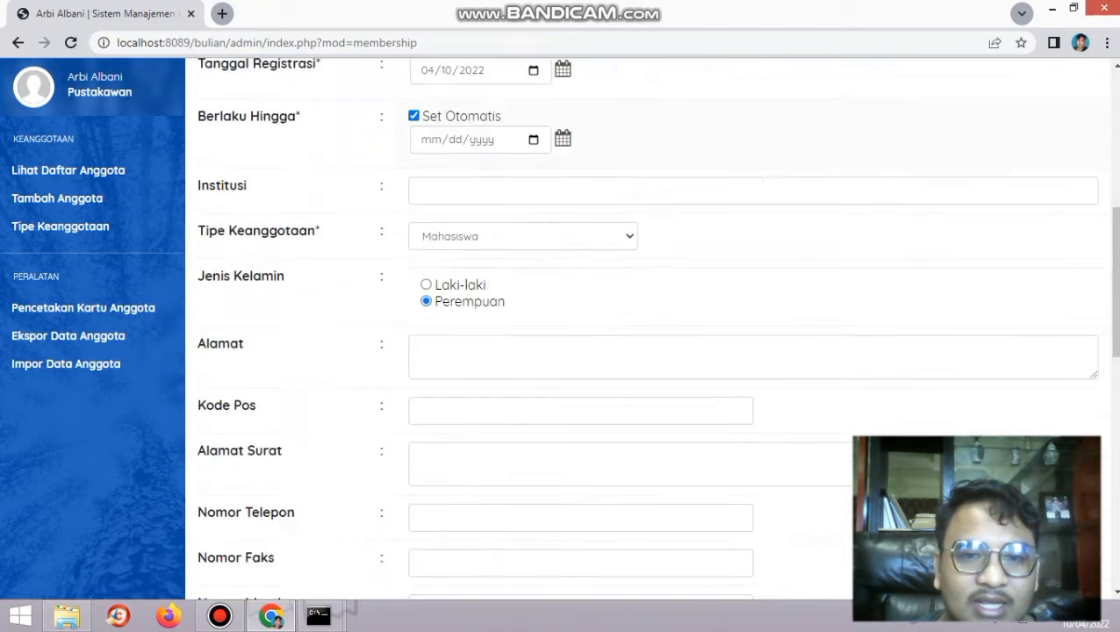
pyautogui.scroll(-1, 649, 334)
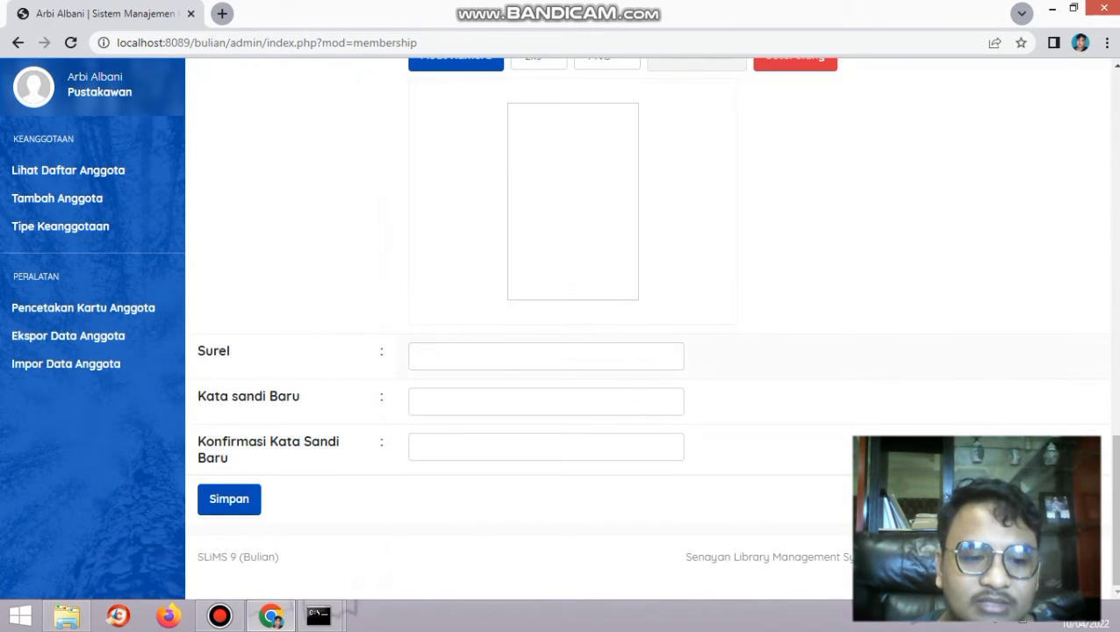
pyautogui.scroll(15, 649, 334)
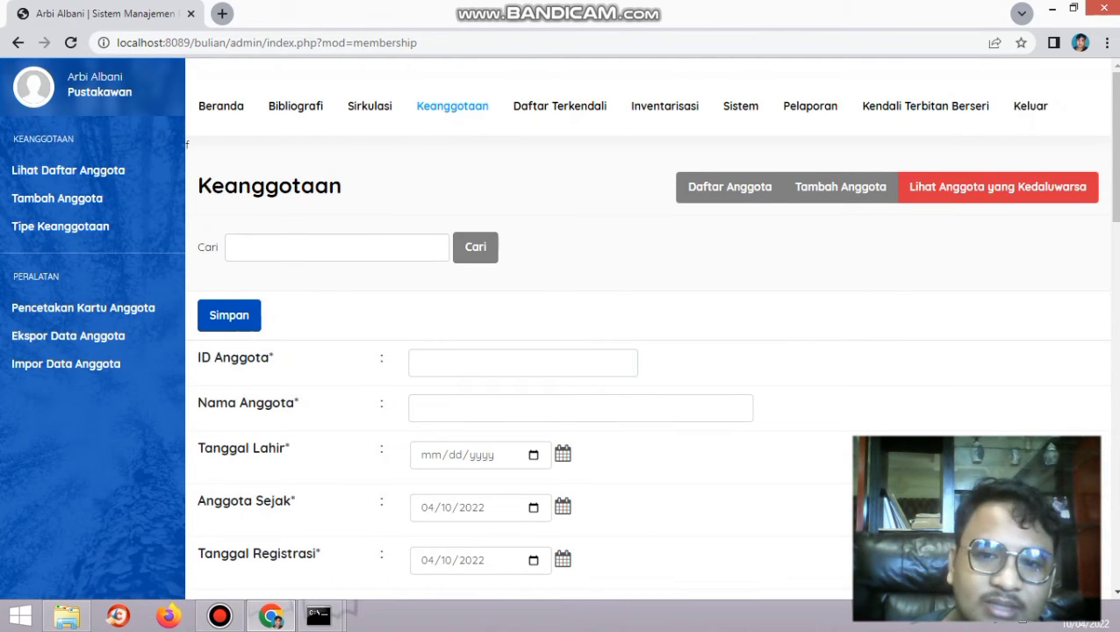
pyautogui.click(729, 187)
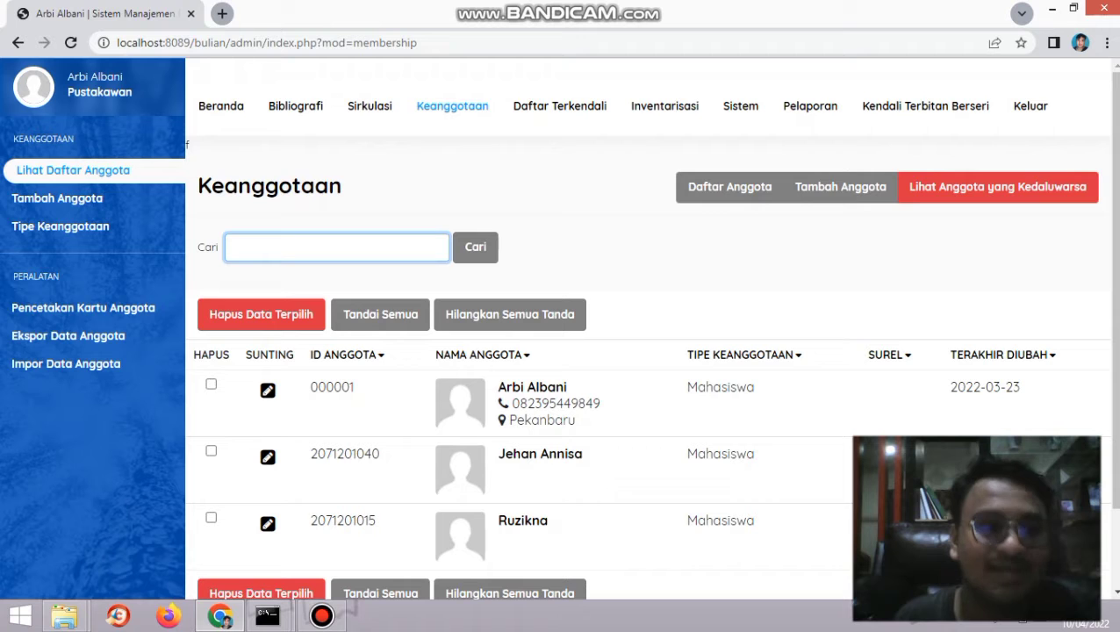
# - Add the first listed member to the Pencetakan Kartu Anggota print queue and print the queued member card
pyautogui.click(105, 308)
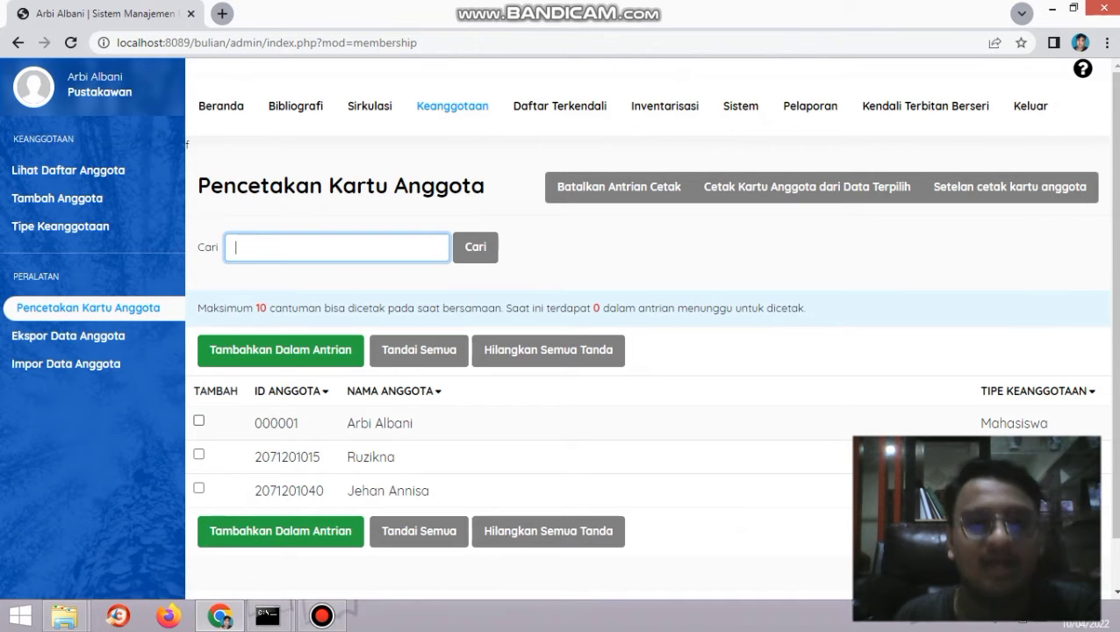
pyautogui.click(198, 421)
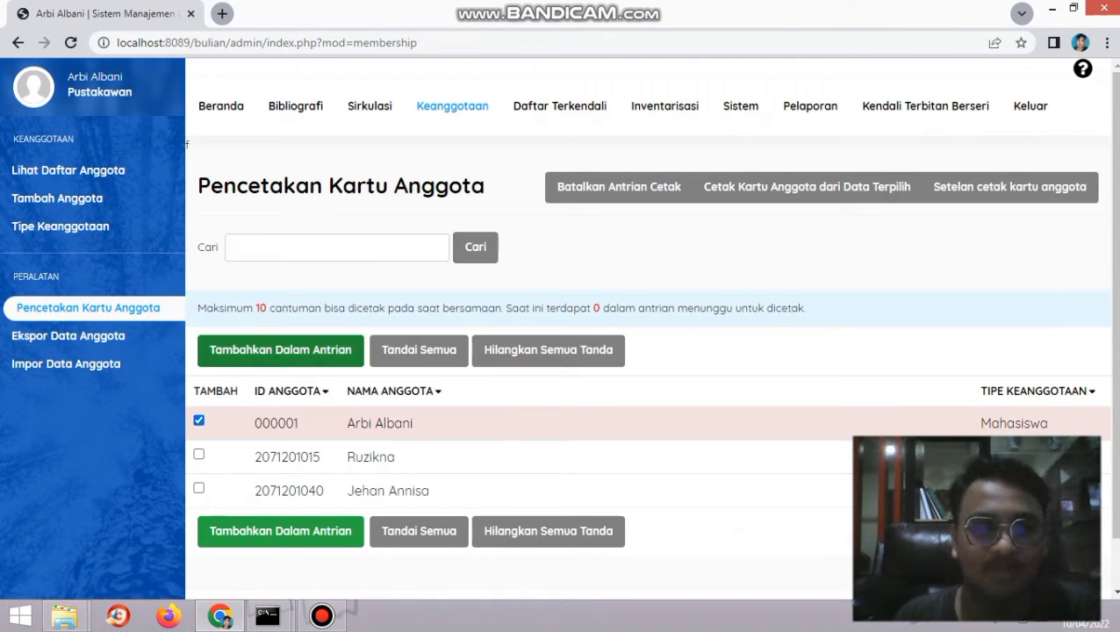
pyautogui.click(280, 350)
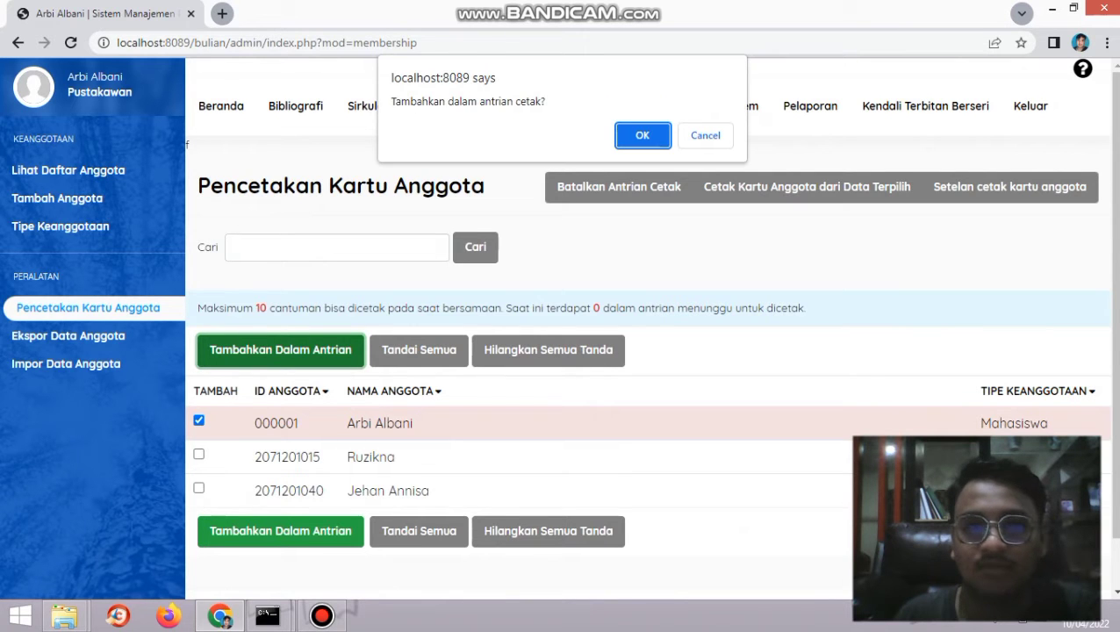
pyautogui.click(643, 135)
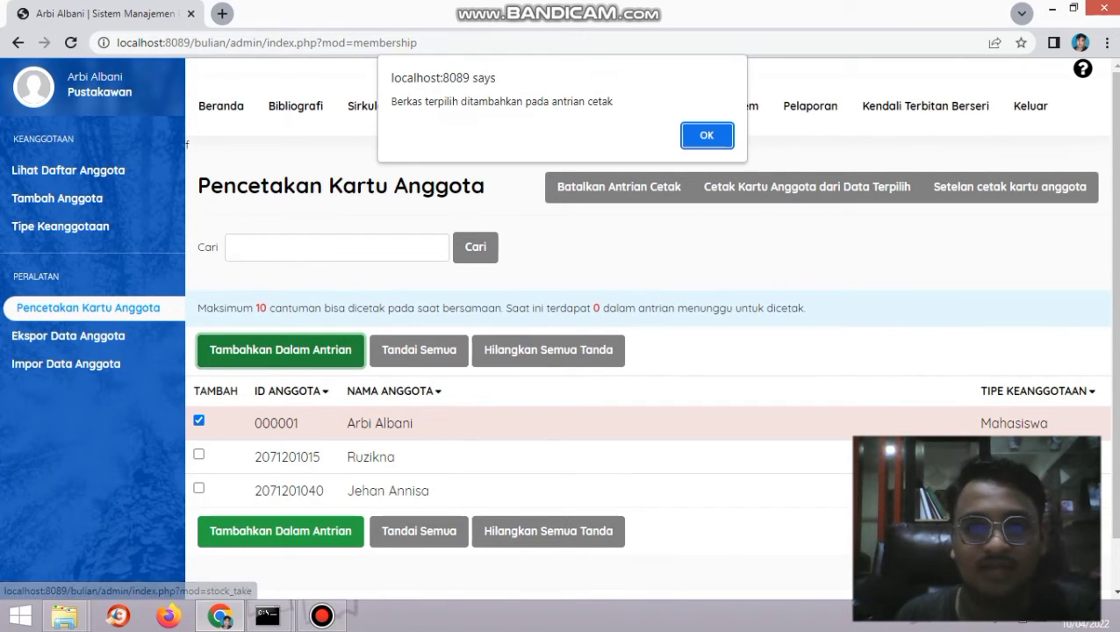
pyautogui.click(693, 135)
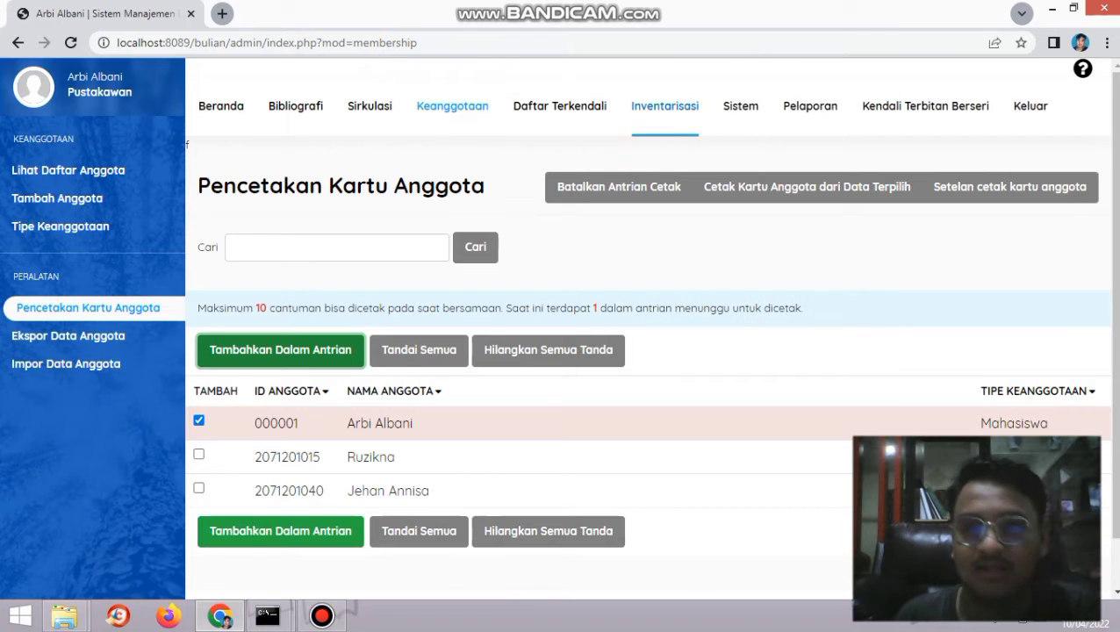
pyautogui.click(808, 186)
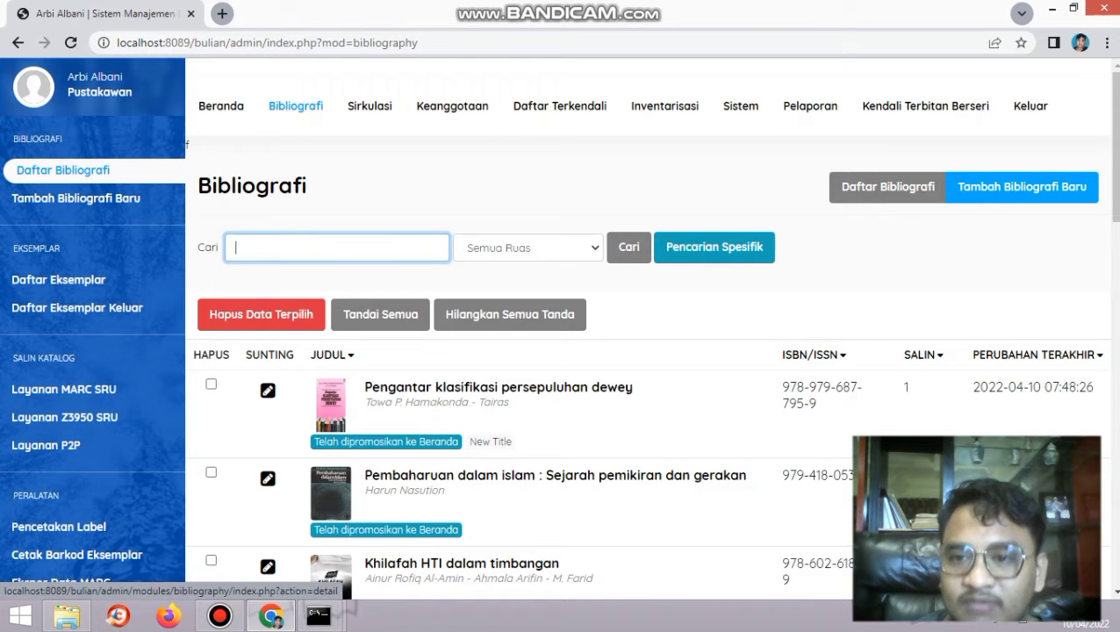
# - Examine the blank form for adding a new bibliography record and return to the bibliography list
pyautogui.click(1022, 187)
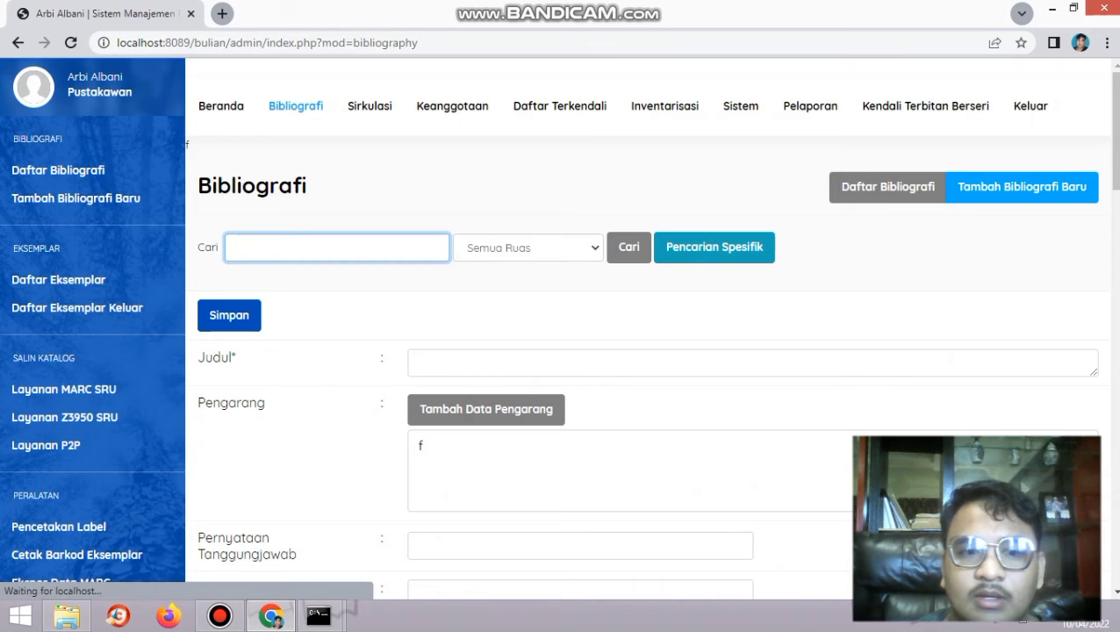
pyautogui.scroll(-12, 649, 351)
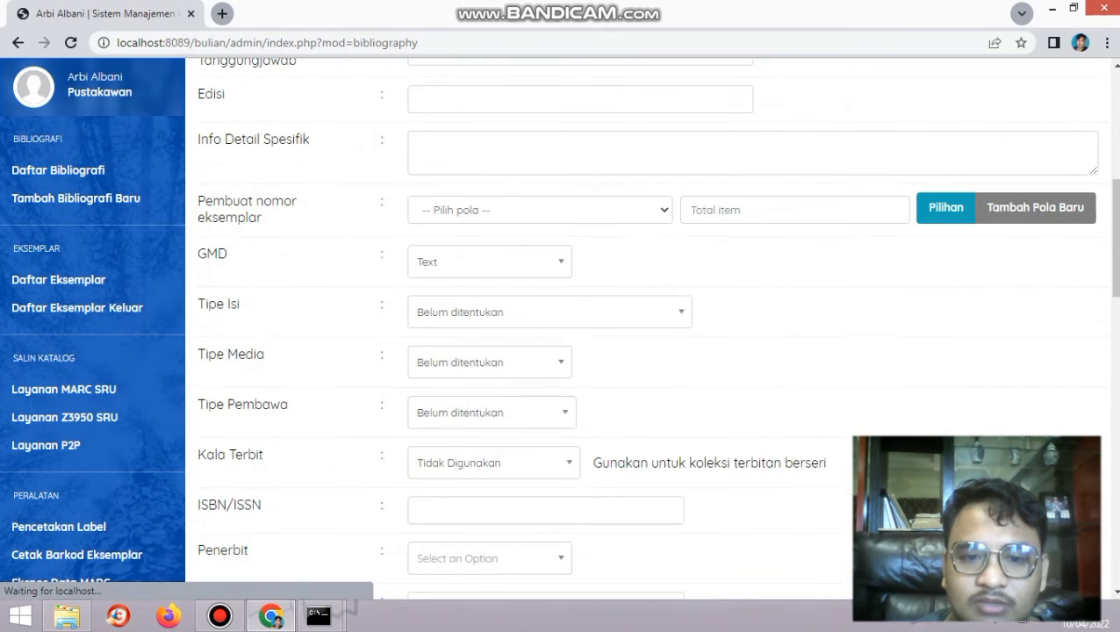
pyautogui.scroll(4, 650, 352)
pyautogui.scroll(8, 649, 352)
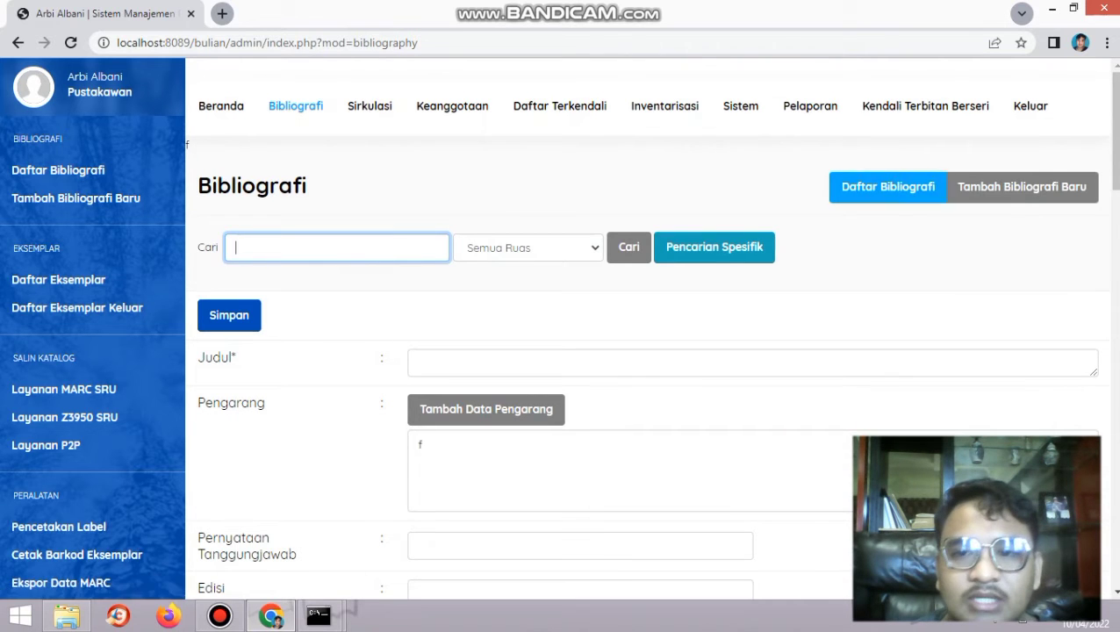
pyautogui.click(888, 186)
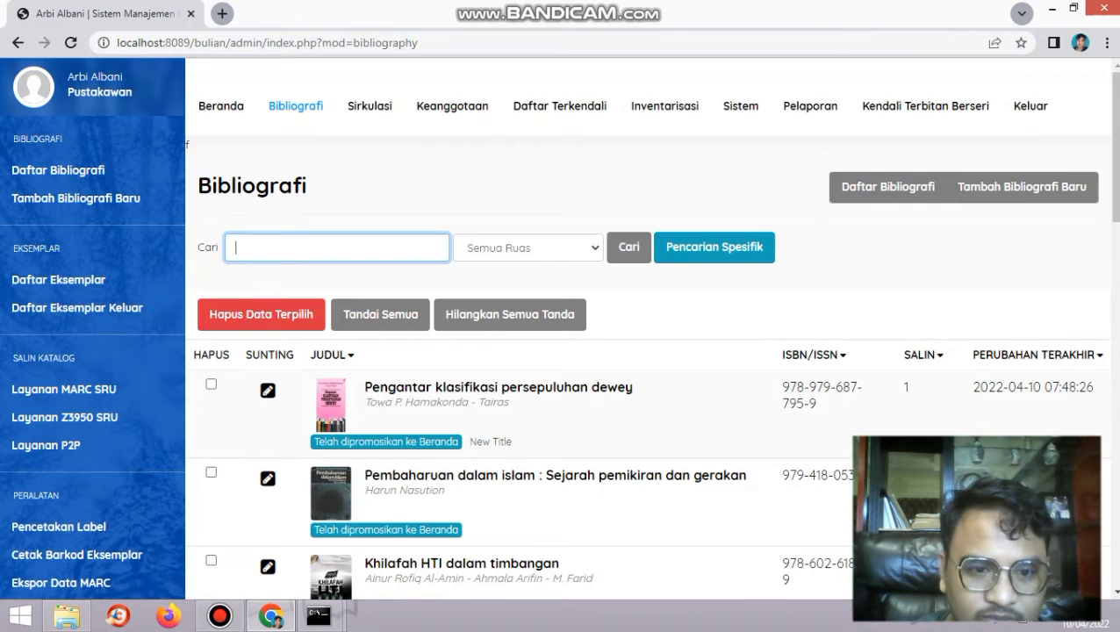
# - Open the record "Pengantar klasifikasi persepuluhan dewey" and unlock its fields for editing
pyautogui.click(268, 389)
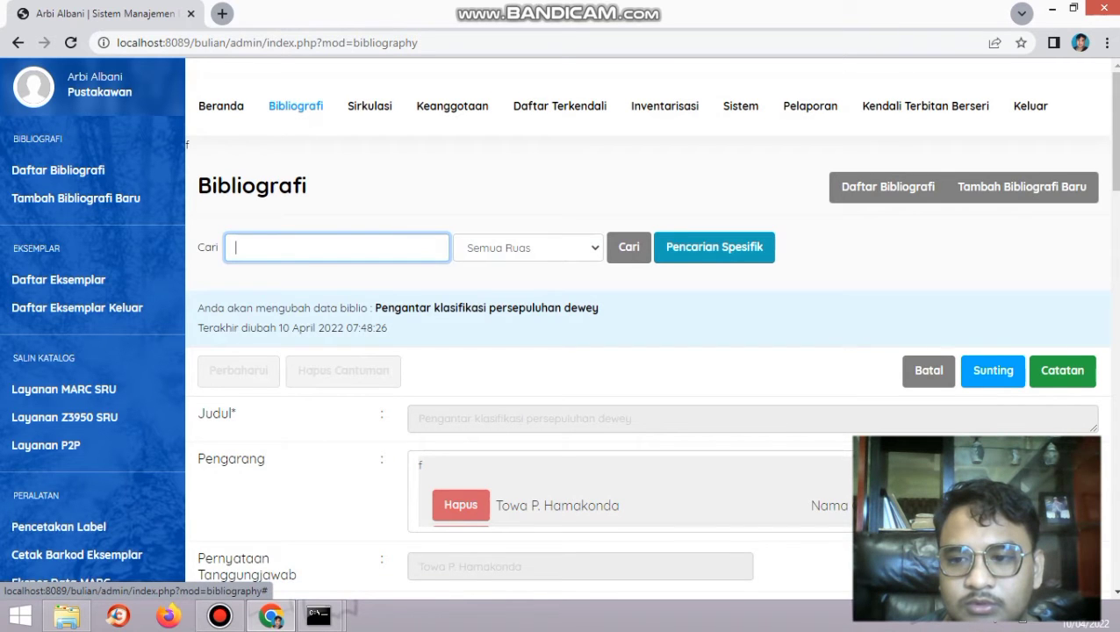
pyautogui.click(993, 369)
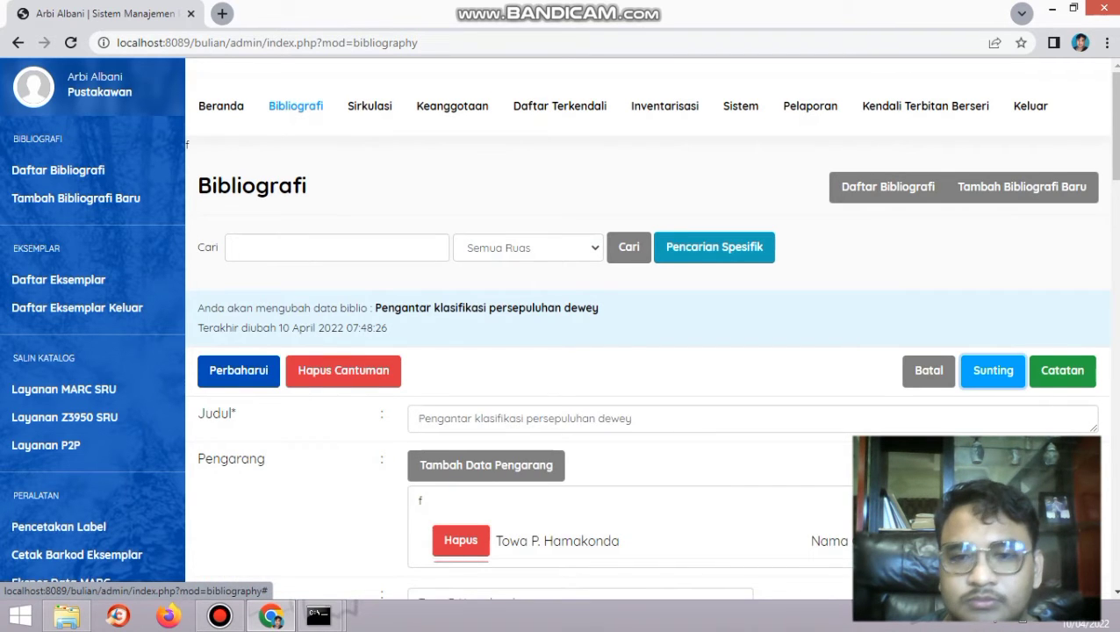
pyautogui.scroll(-2, 648, 351)
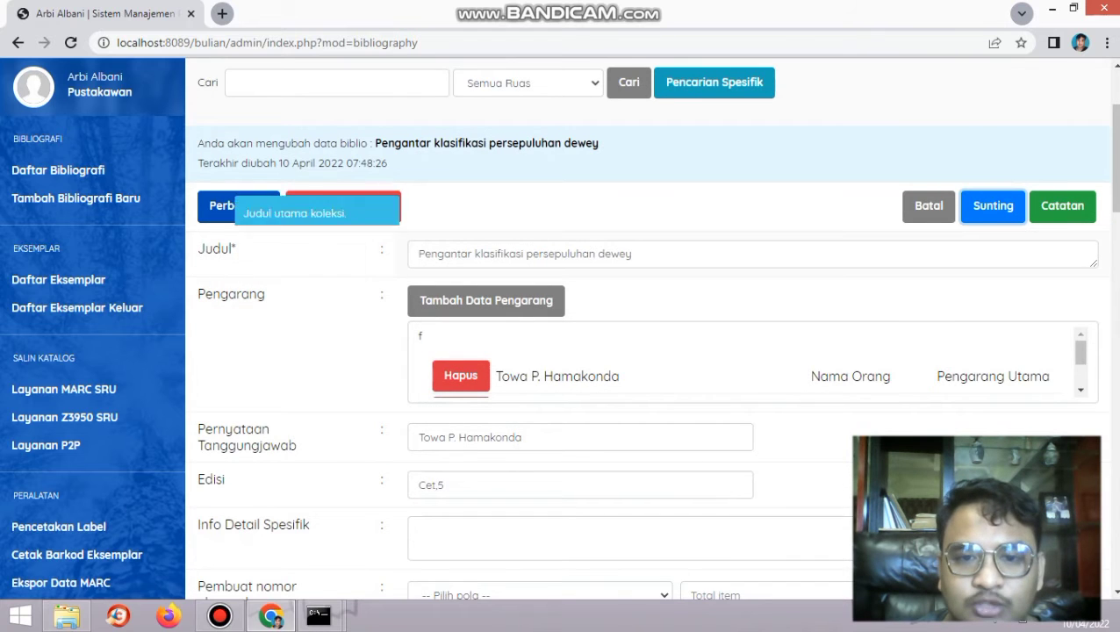
pyautogui.moveTo(217, 250)
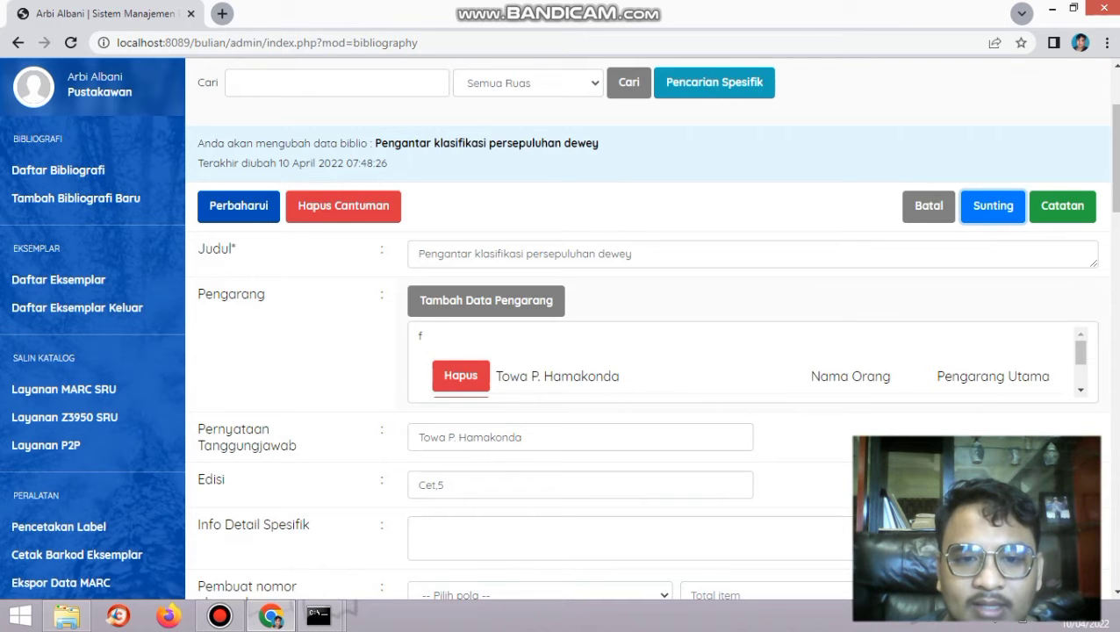
# - Try adding an author to the record by choosing the fourth suggested name in the Tambah Pengarang form
pyautogui.click(486, 300)
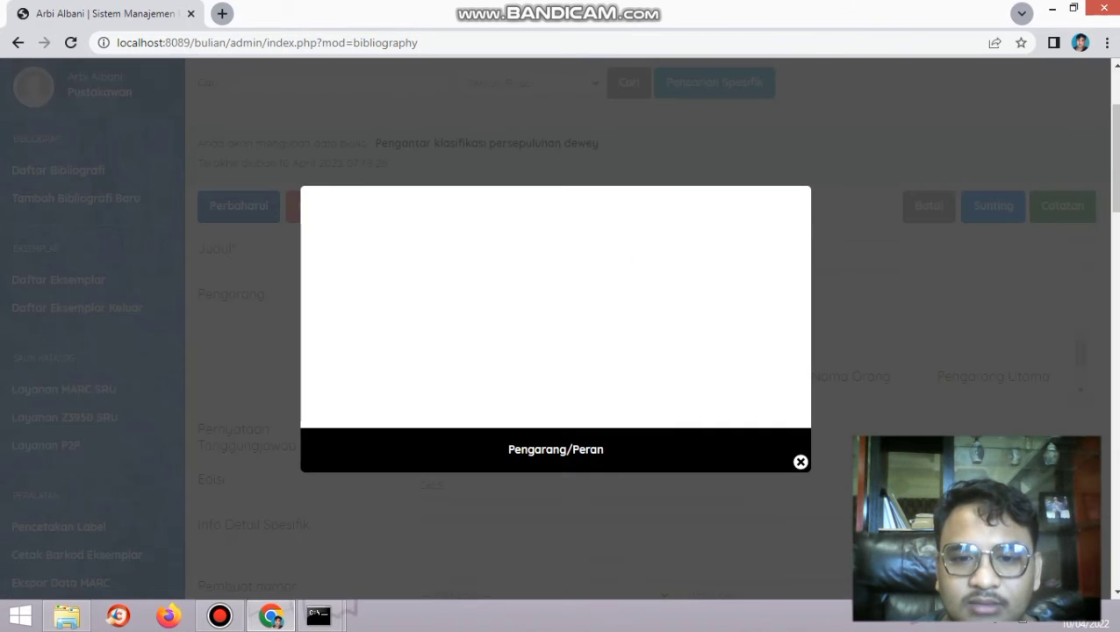
pyautogui.click(392, 278)
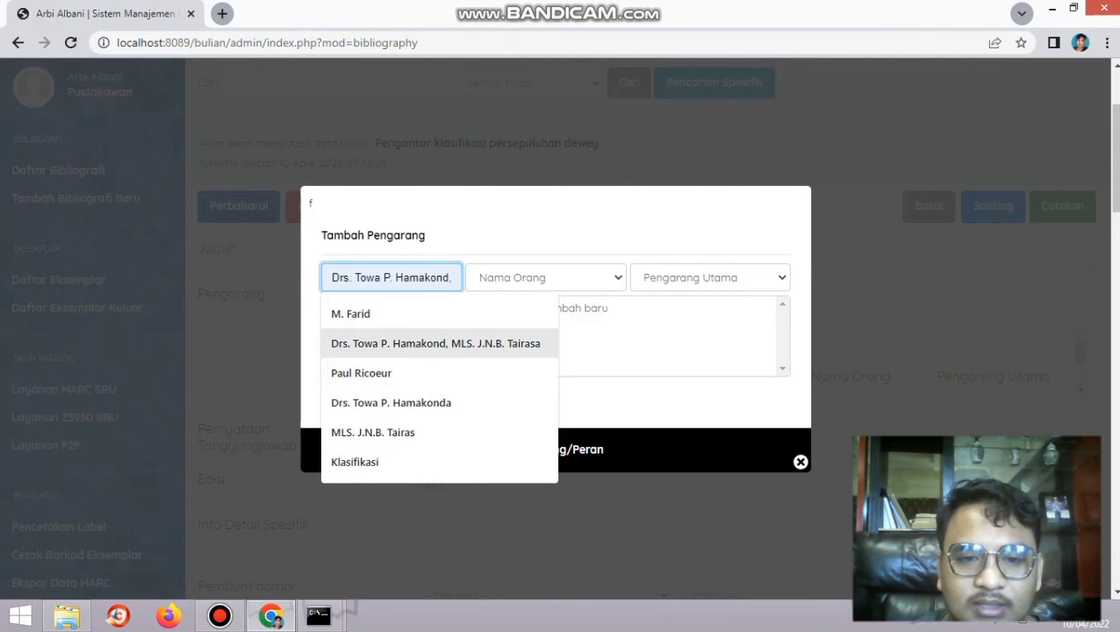
pyautogui.press('Down')
pyautogui.press('Down')
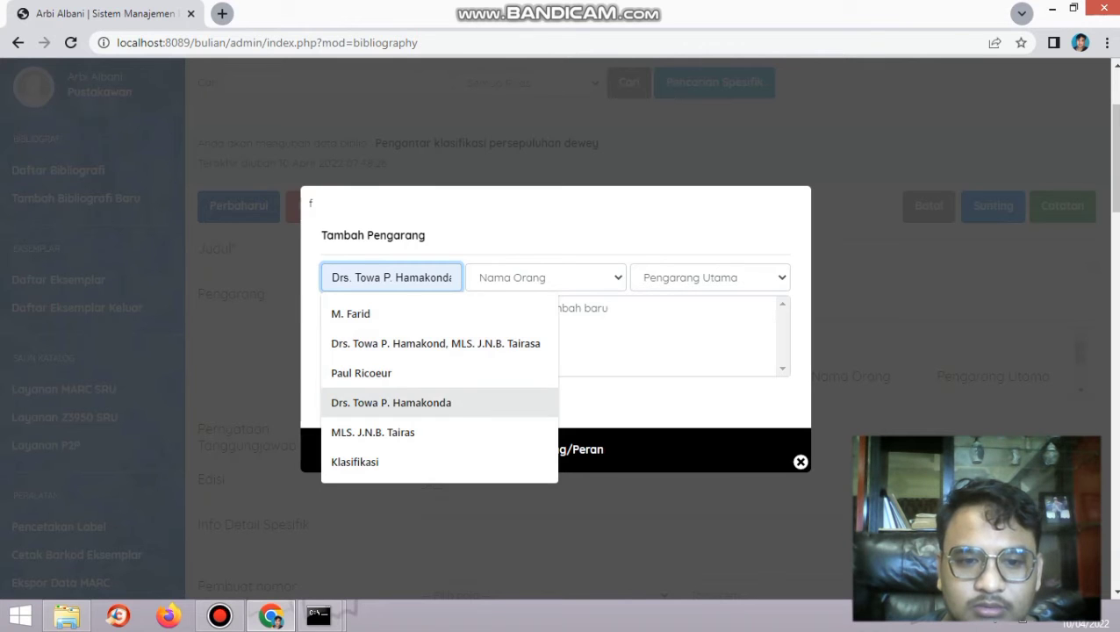
pyautogui.press('Return')
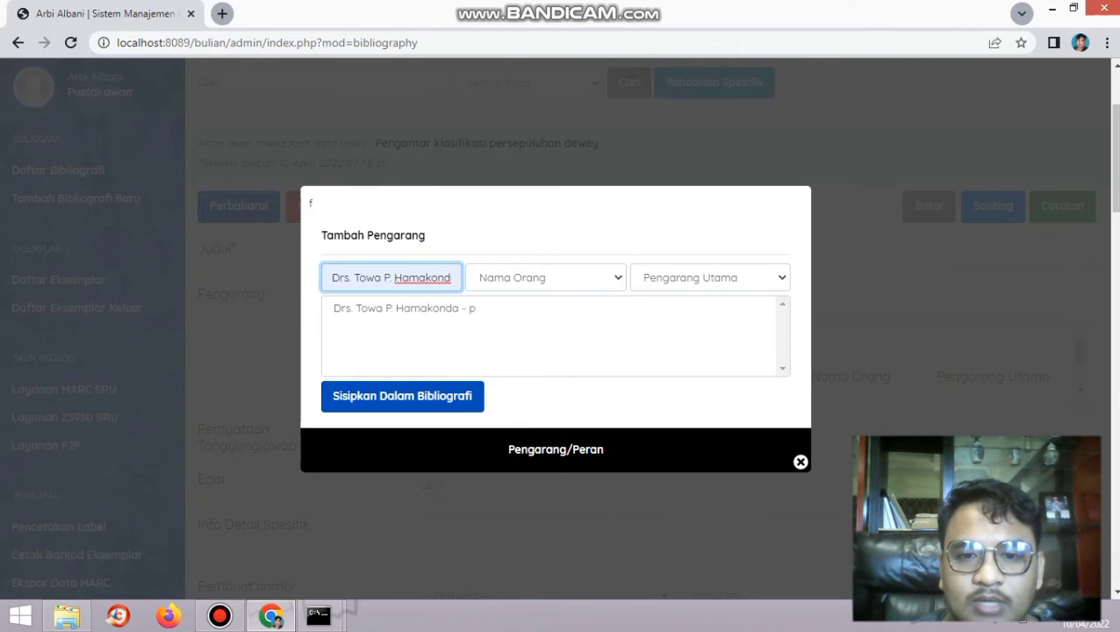
# - Review the author type options Nama Orang, Badan Organisasi and Konferensi, and keep Nama Orang
pyautogui.click(546, 278)
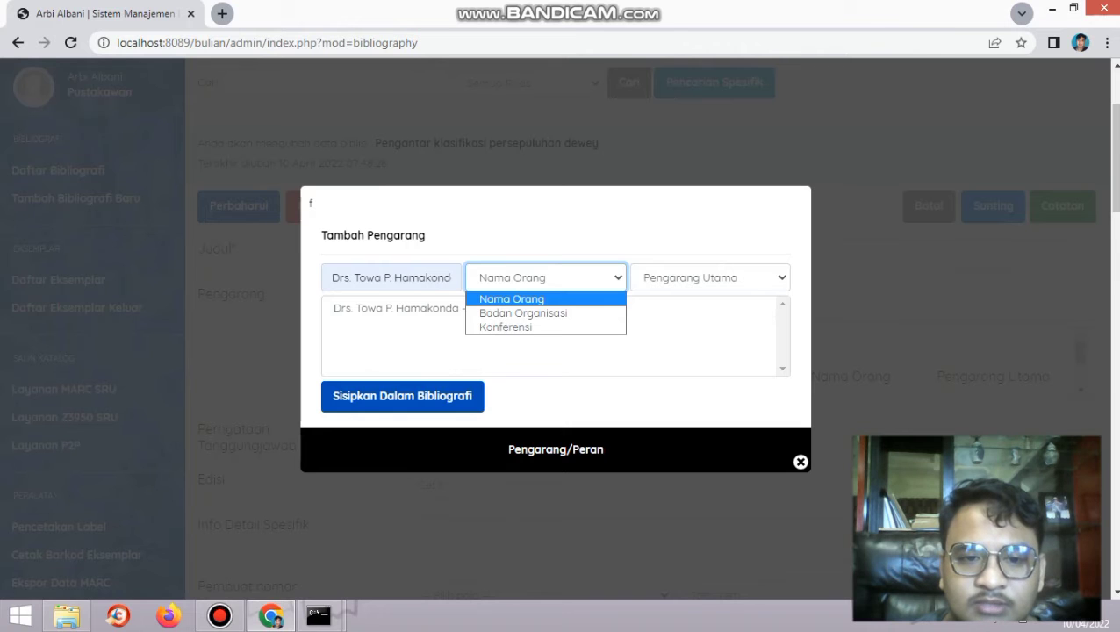
pyautogui.press('Down')
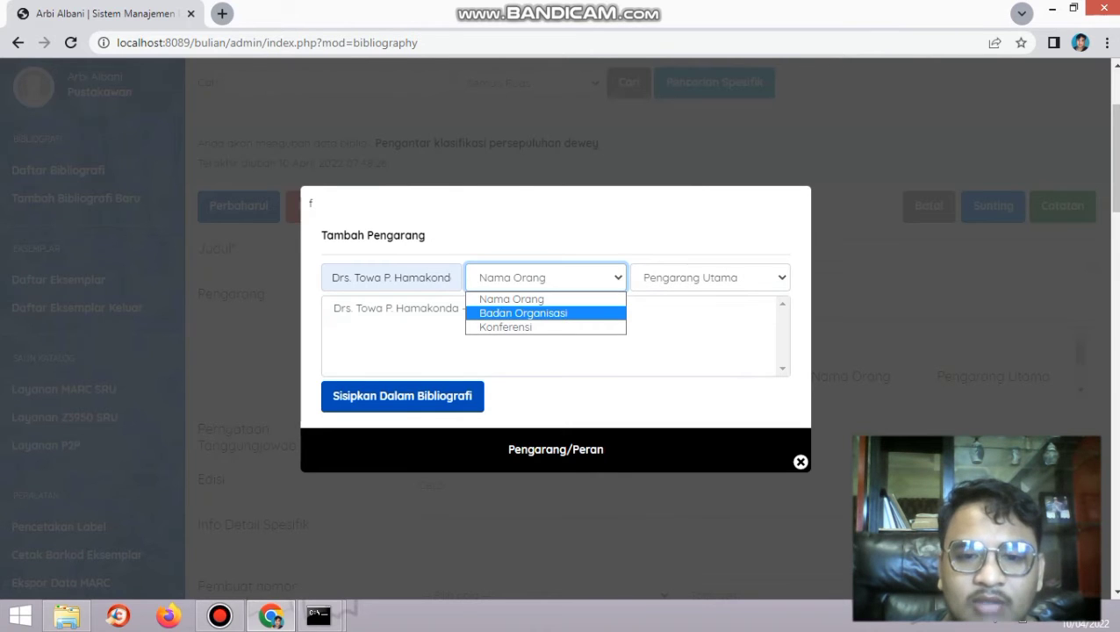
pyautogui.press('Down')
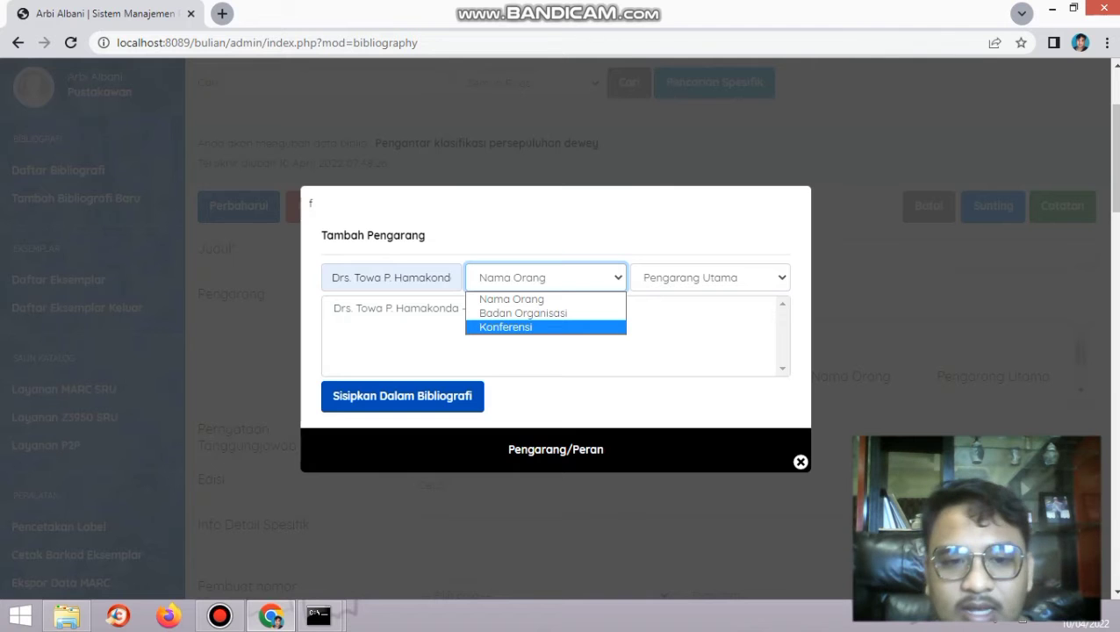
pyautogui.press('Up')
pyautogui.press('Up')
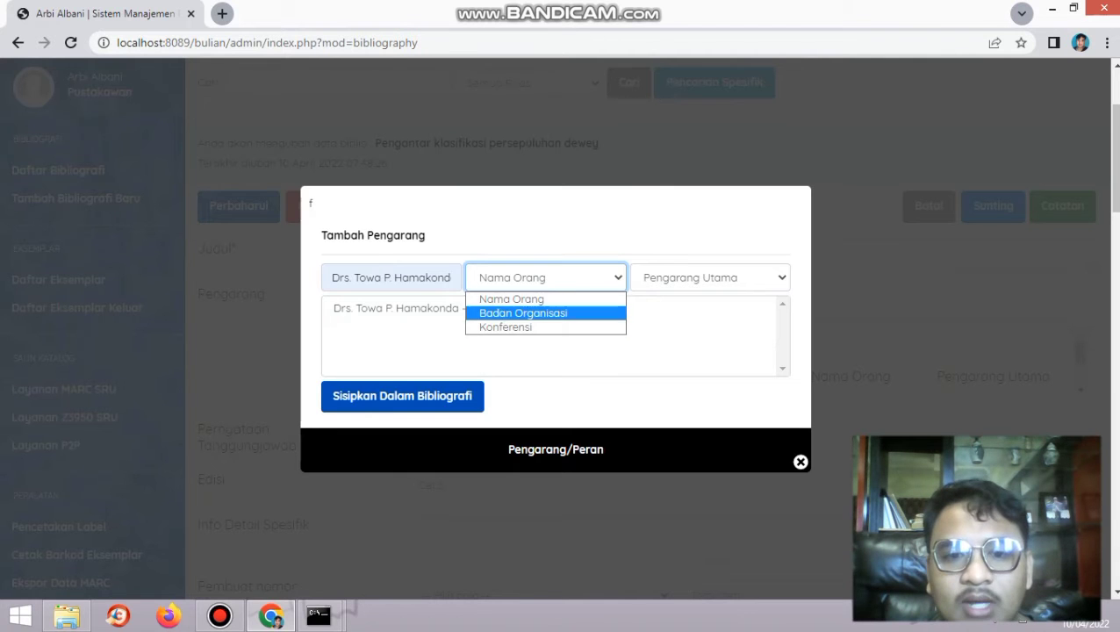
pyautogui.press('Return')
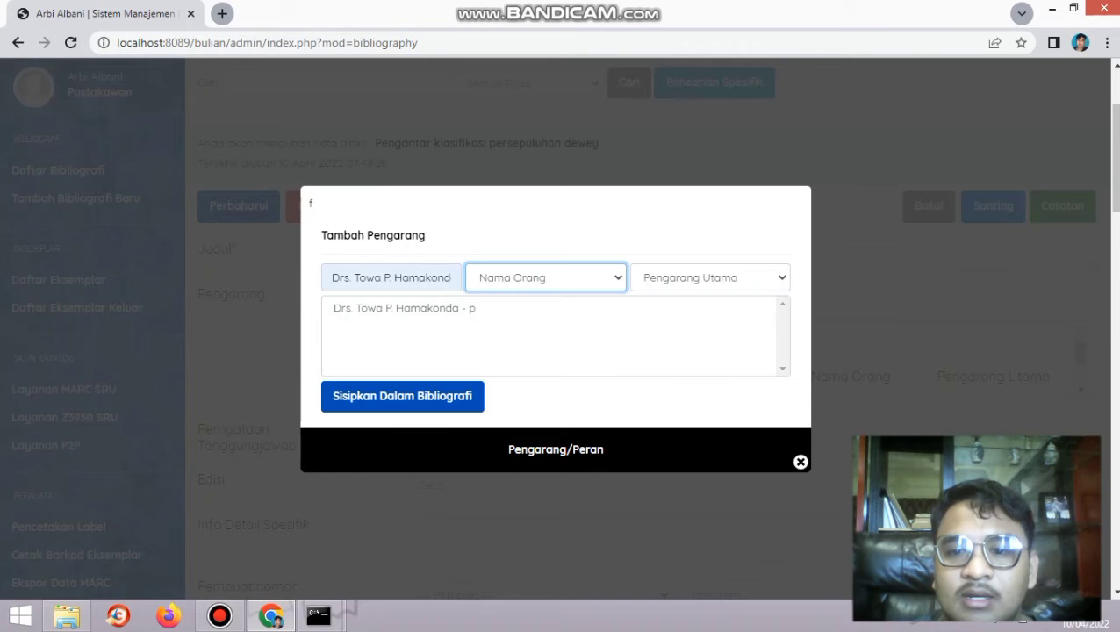
# - Review the author role options from Pengarang Utama to Kontributor, keep Pengarang Utama, and close the author form without inserting the author
pyautogui.click(711, 277)
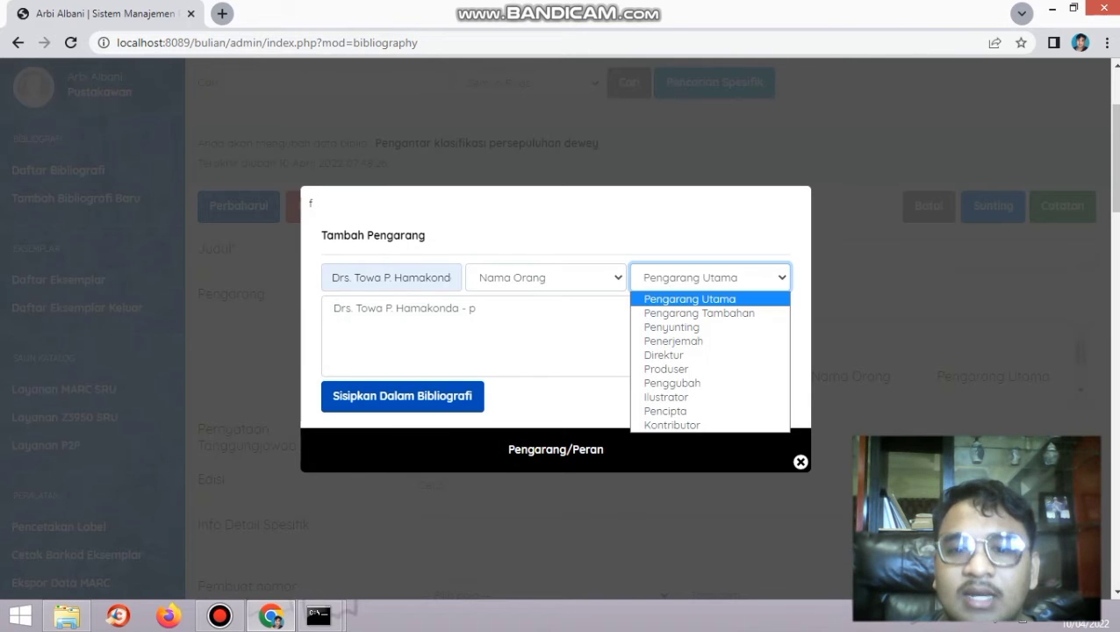
pyautogui.press('Down')
pyautogui.press('Down')
pyautogui.press('Down')
pyautogui.press('Down')
pyautogui.press('Down')
pyautogui.press('Down')
pyautogui.press('Up')
pyautogui.press('Up')
pyautogui.press('Up')
pyautogui.press('Up')
pyautogui.press('Up')
pyautogui.press('Up')
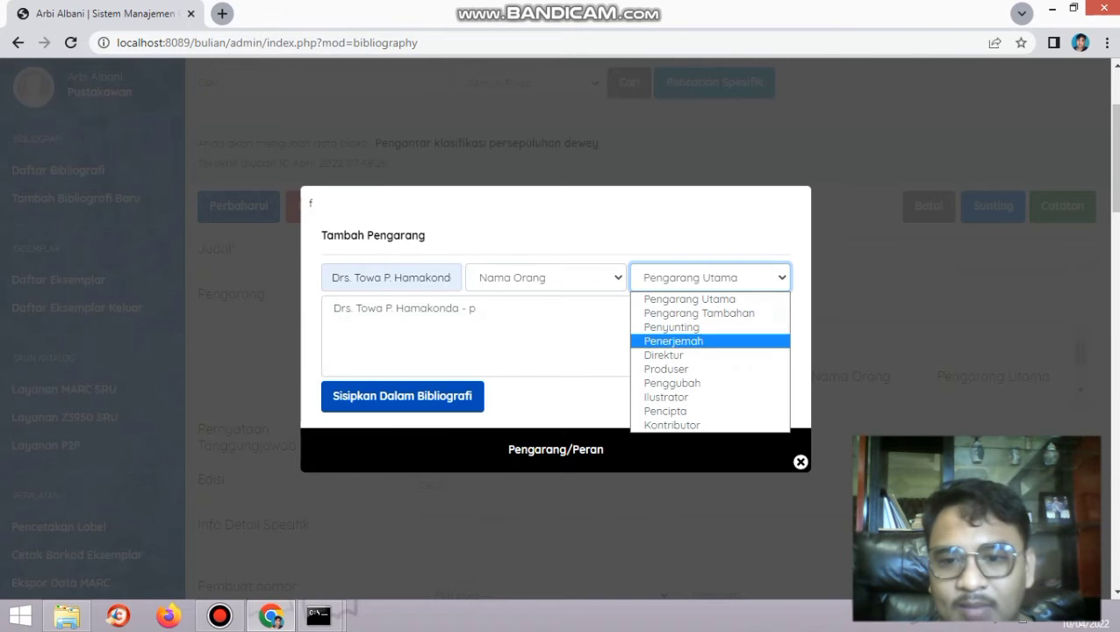
pyautogui.press('Down')
pyautogui.press('Down')
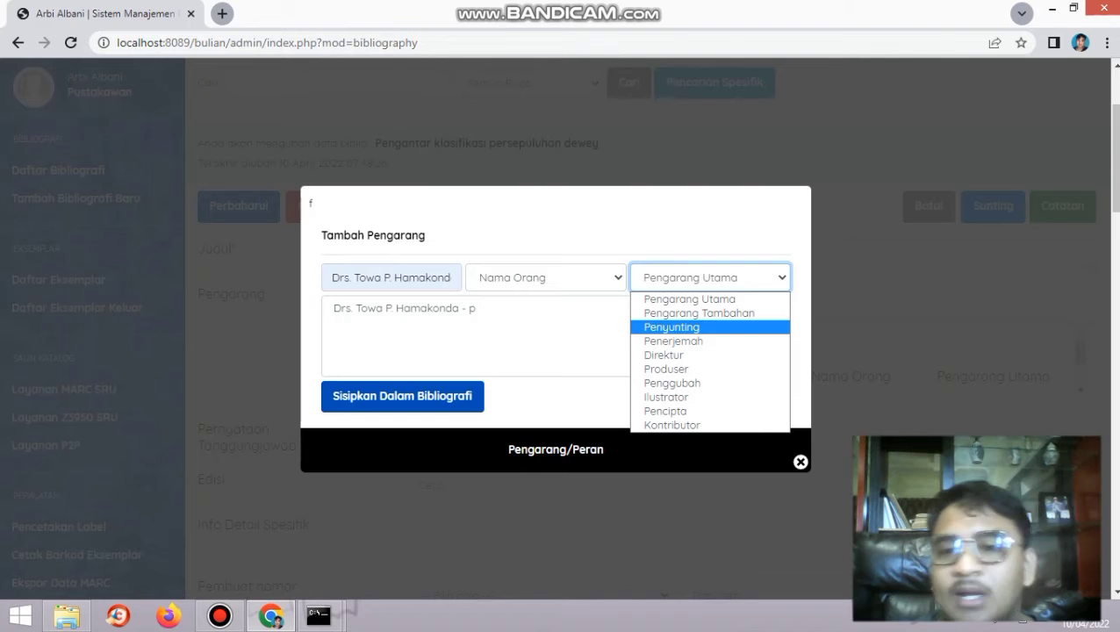
pyautogui.press('Up')
pyautogui.press('Down')
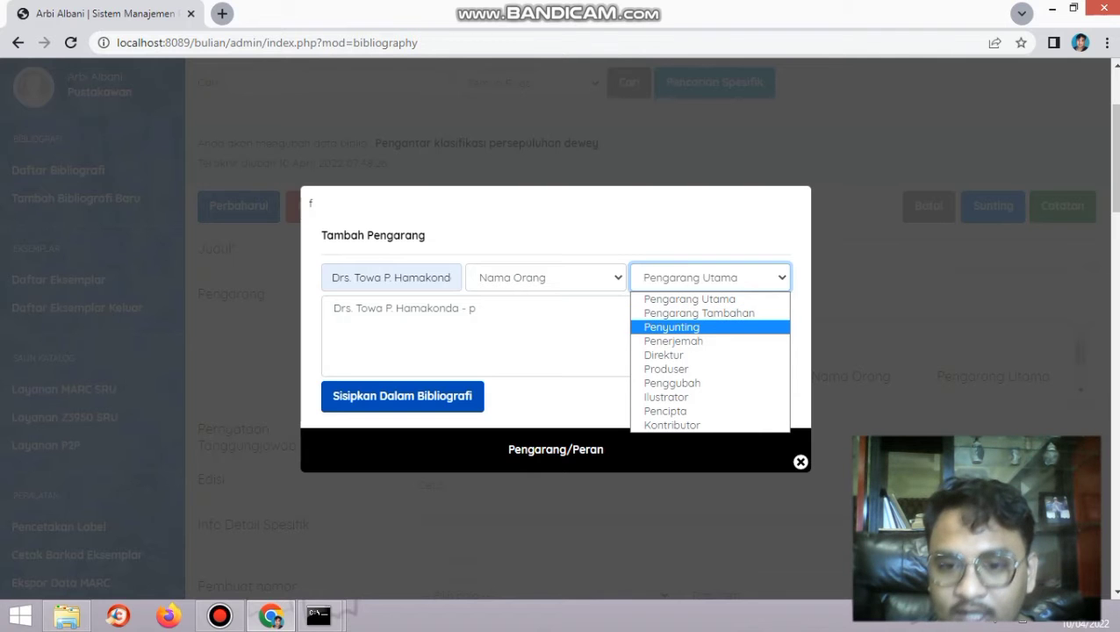
pyautogui.press('Down')
pyautogui.press('Down')
pyautogui.press('Down')
pyautogui.press('Down')
pyautogui.press('Down')
pyautogui.press('Down')
pyautogui.press('Down')
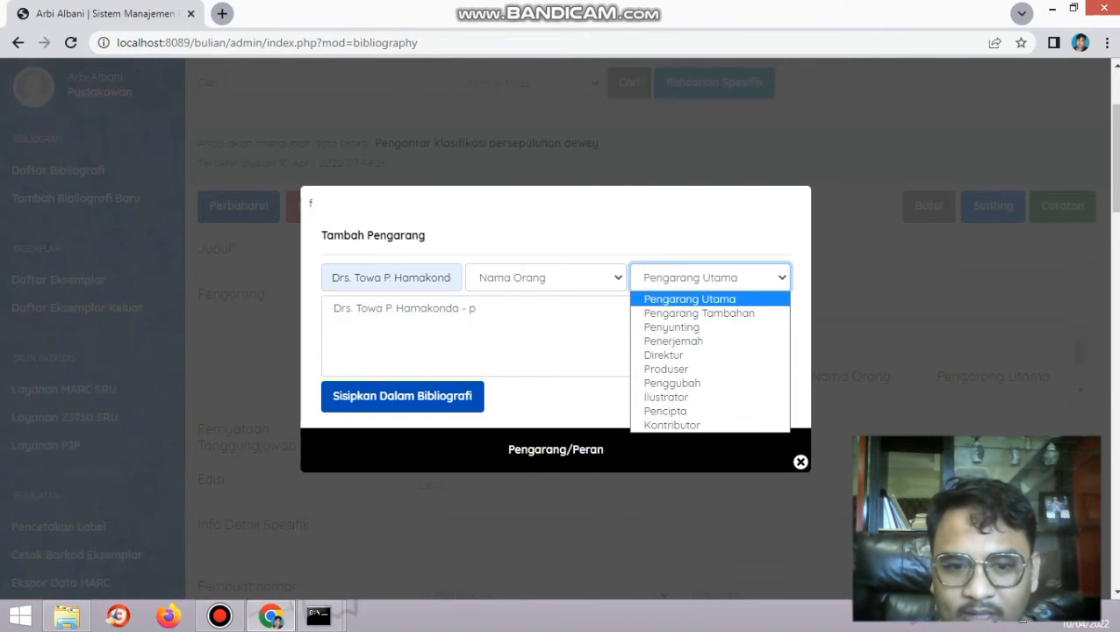
pyautogui.press('Return')
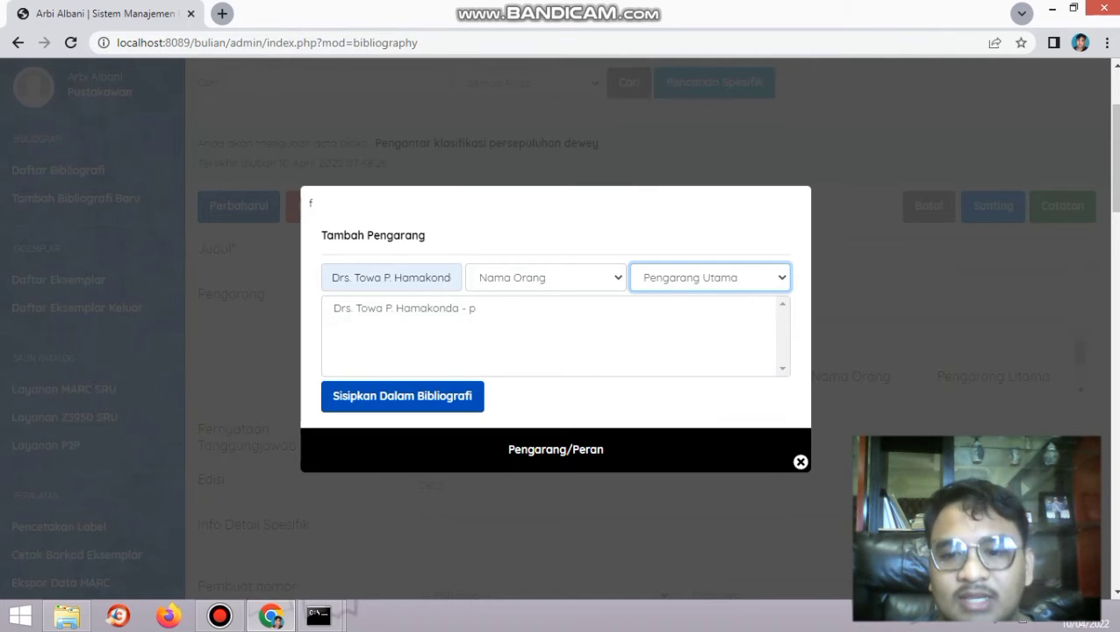
pyautogui.click(801, 462)
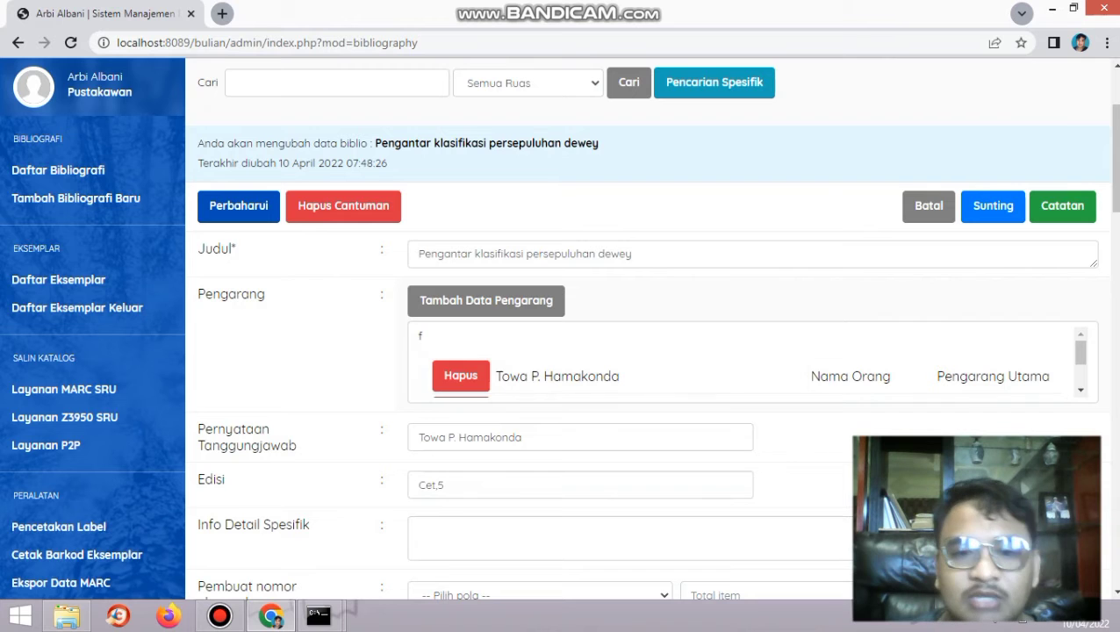
# - Reopen the Tambah Pengarang form and try the first suggested name as author
pyautogui.moveTo(579, 437)
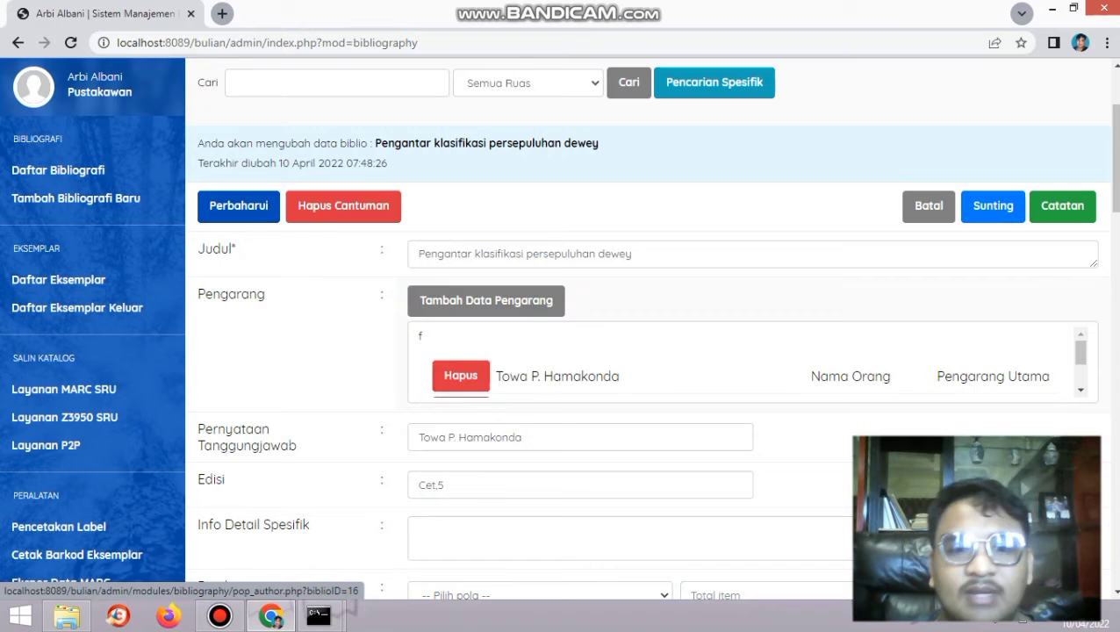
pyautogui.click(485, 300)
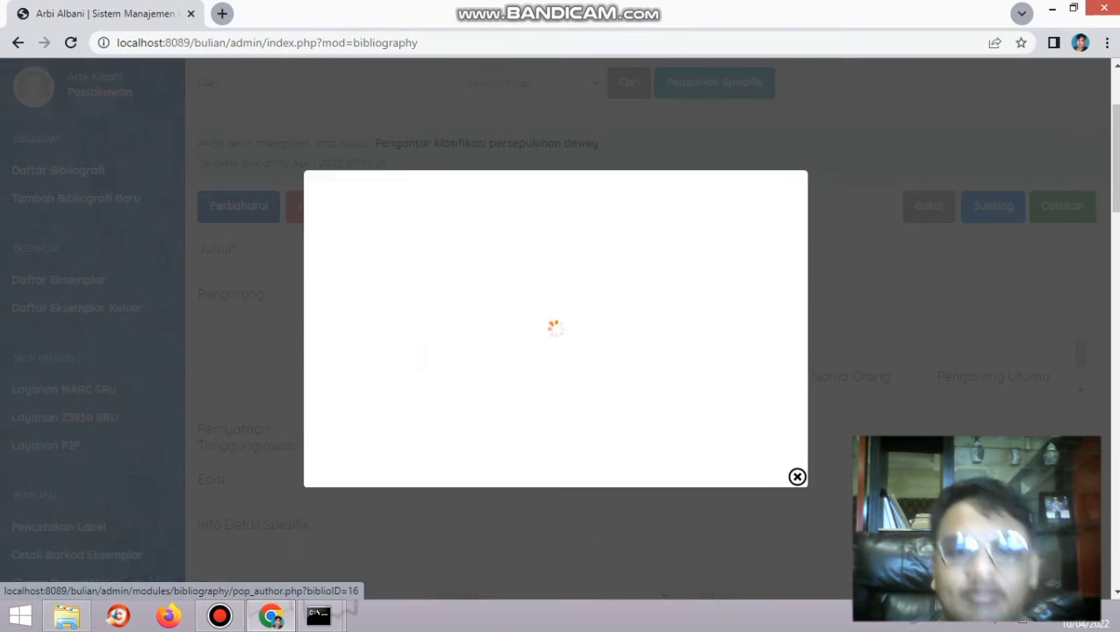
pyautogui.click(392, 278)
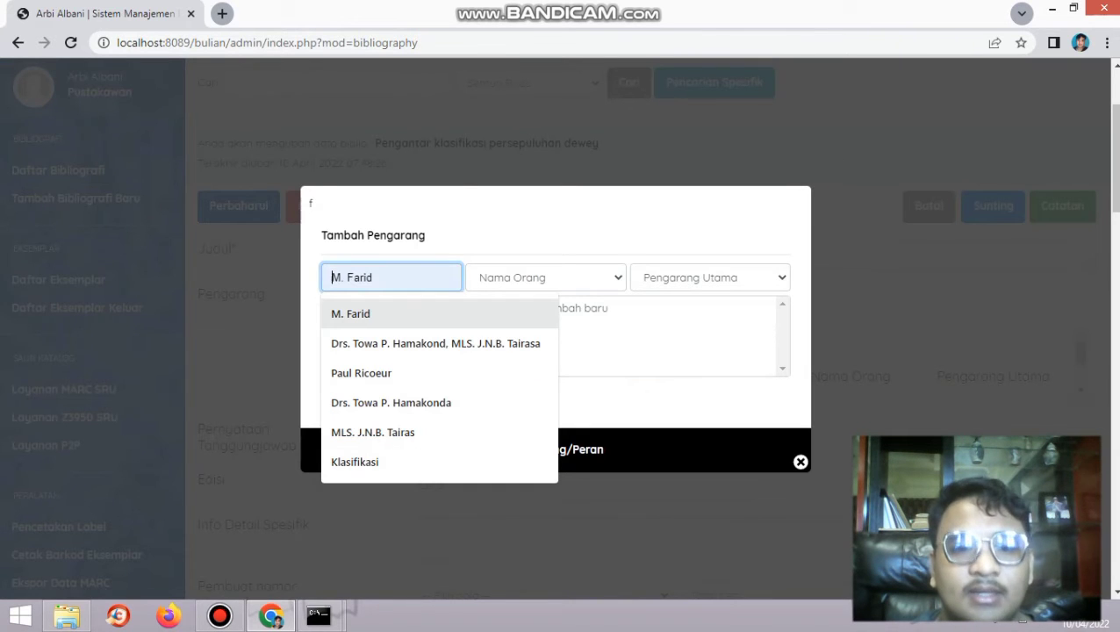
pyautogui.press('Return')
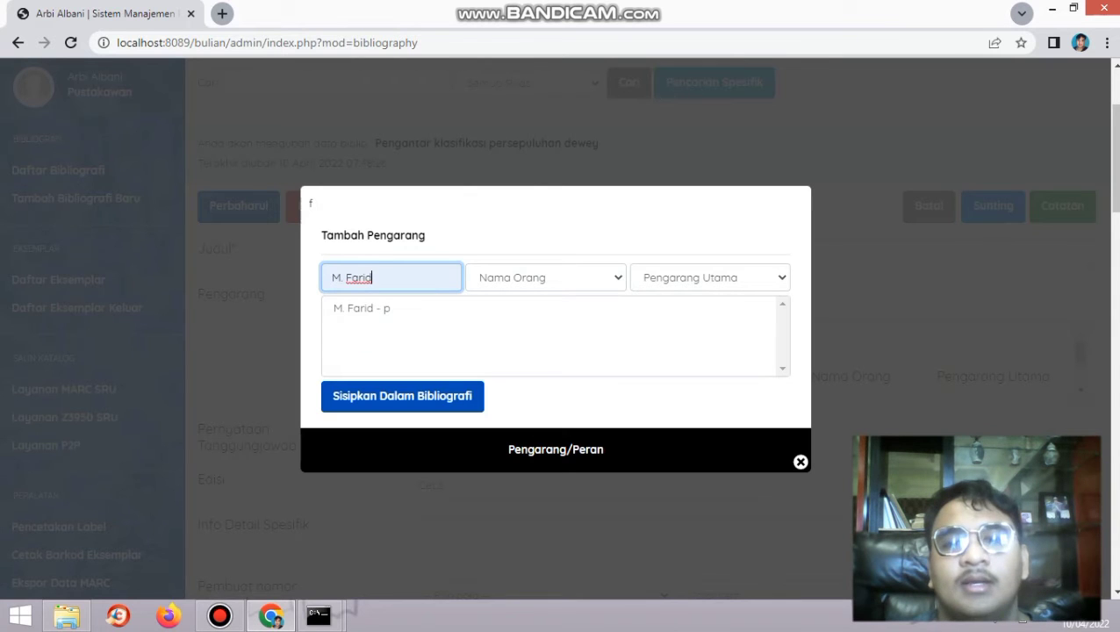
# - Compare the type options for this author and choose Nama Orang
pyautogui.click(545, 278)
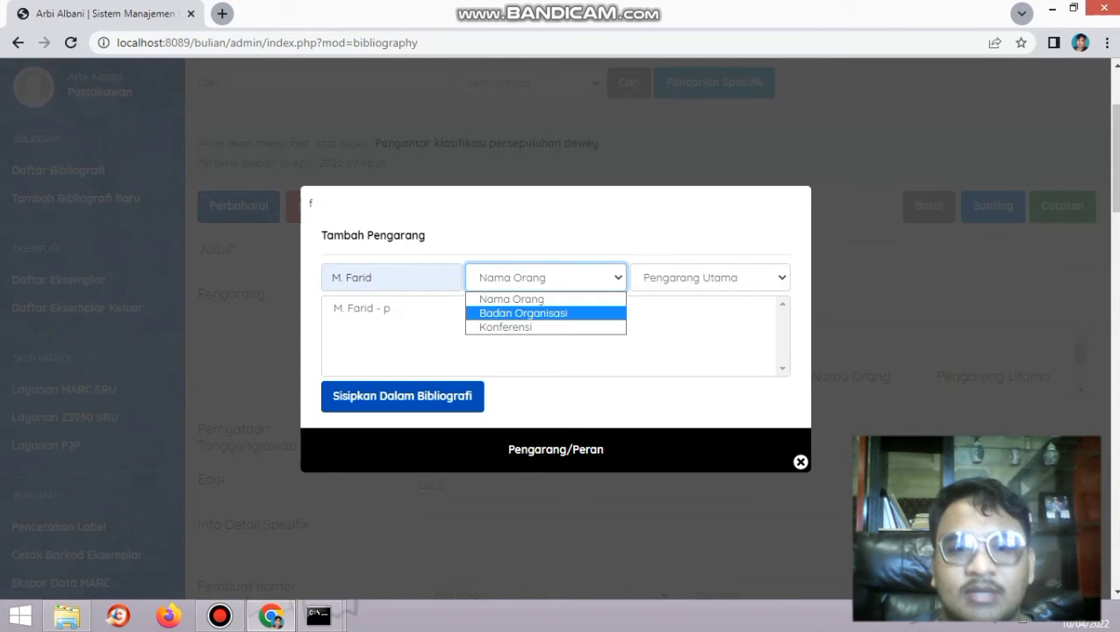
pyautogui.press('Up')
pyautogui.press('Down')
pyautogui.press('Down')
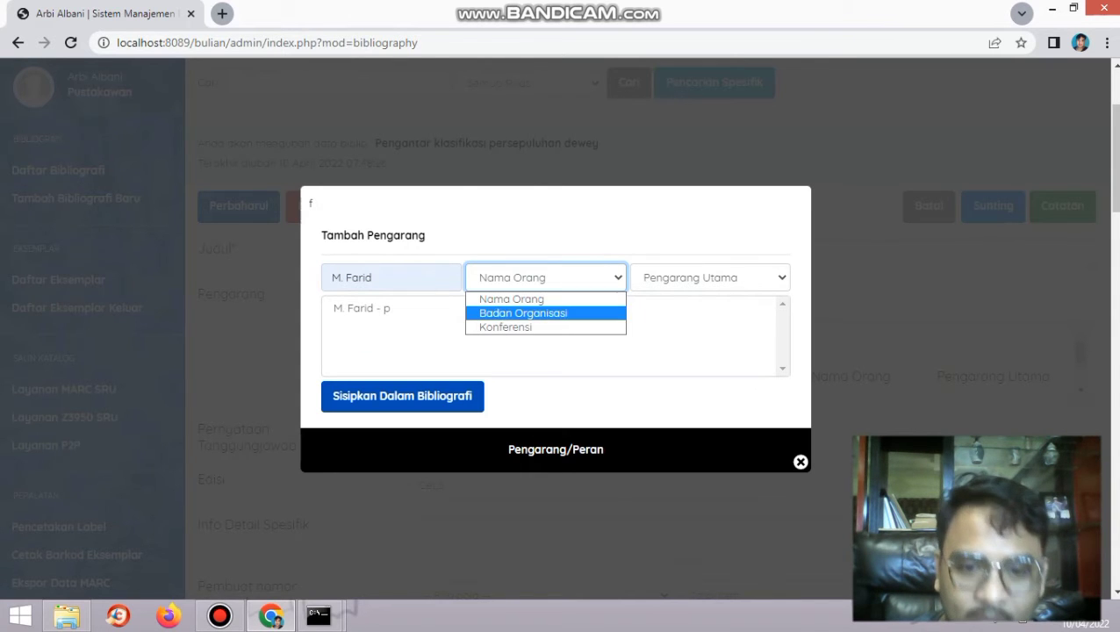
pyautogui.press('Up')
pyautogui.press('Up')
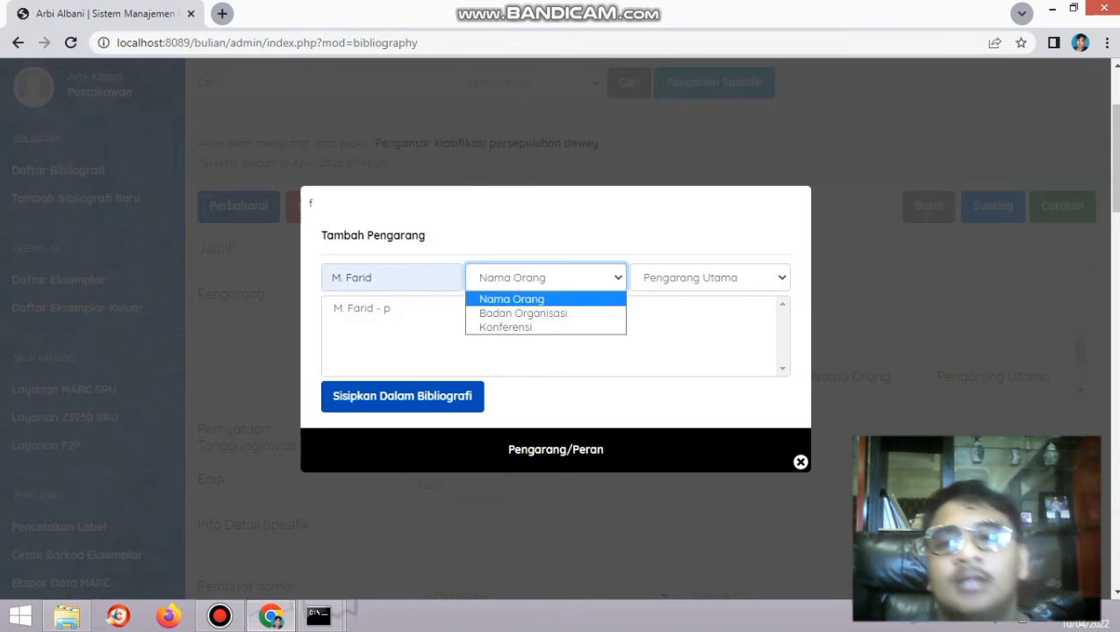
pyautogui.press('Return')
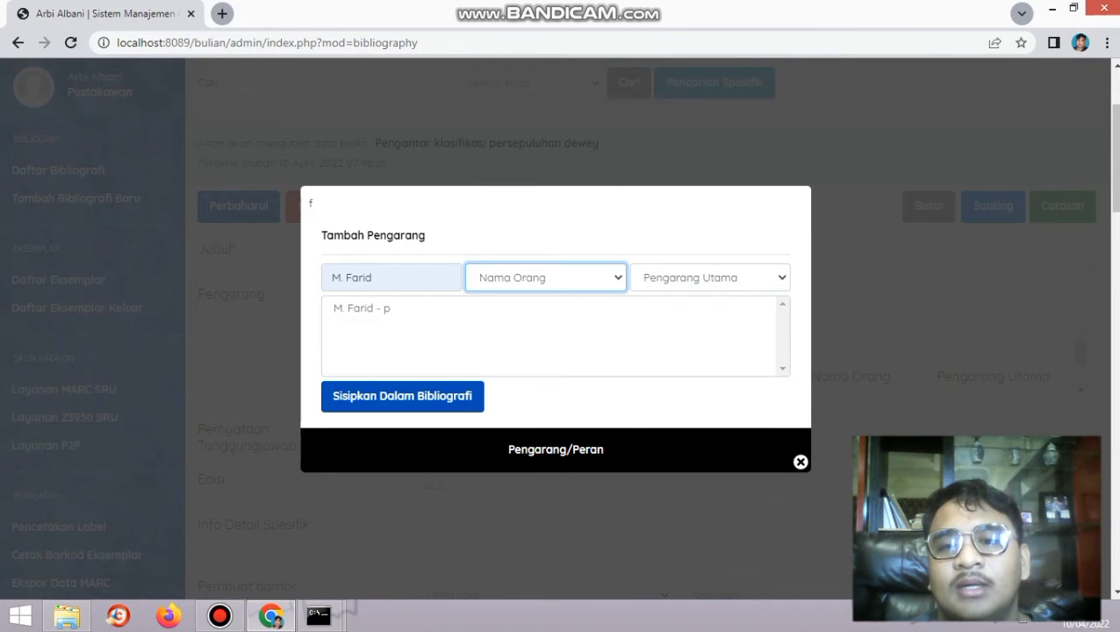
# - Try the role Penyunting for this author and close the form without inserting it into the bibliography
pyautogui.press('Tab')
pyautogui.hotkey('alt', 'Down')
pyautogui.press('Down')
pyautogui.press('Down')
pyautogui.press('Down')
pyautogui.press('Down')
pyautogui.press('Down')
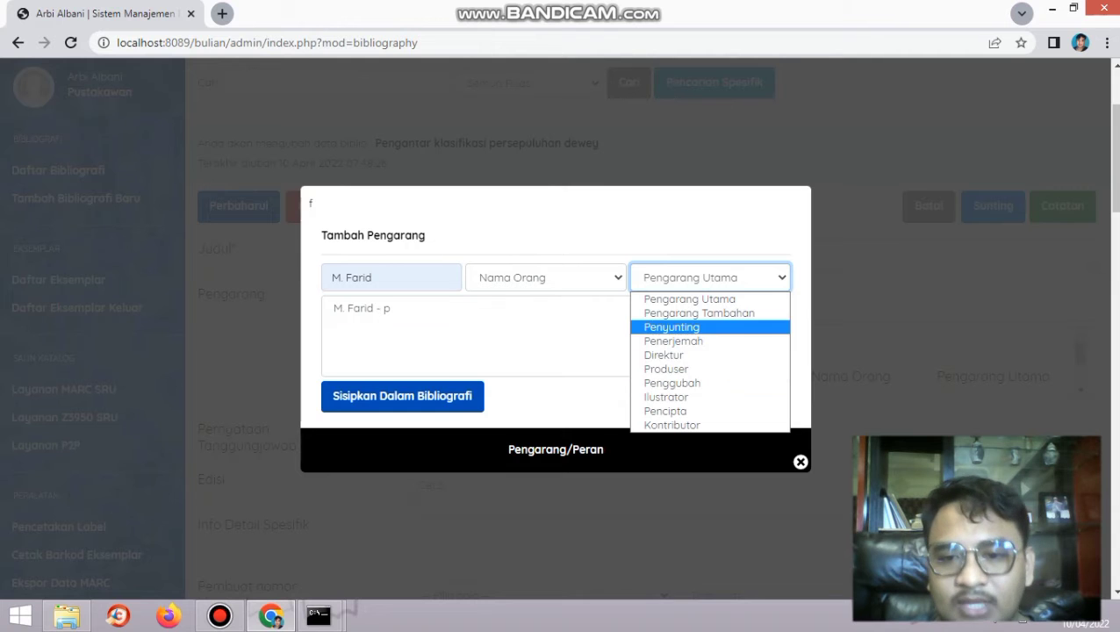
pyautogui.press('Return')
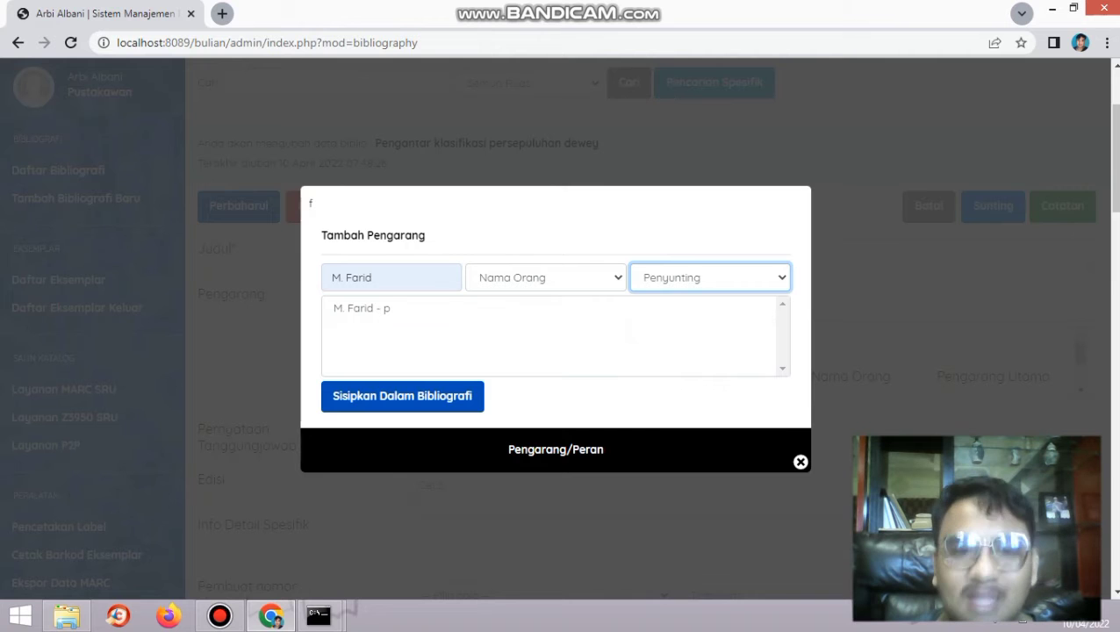
pyautogui.click(800, 462)
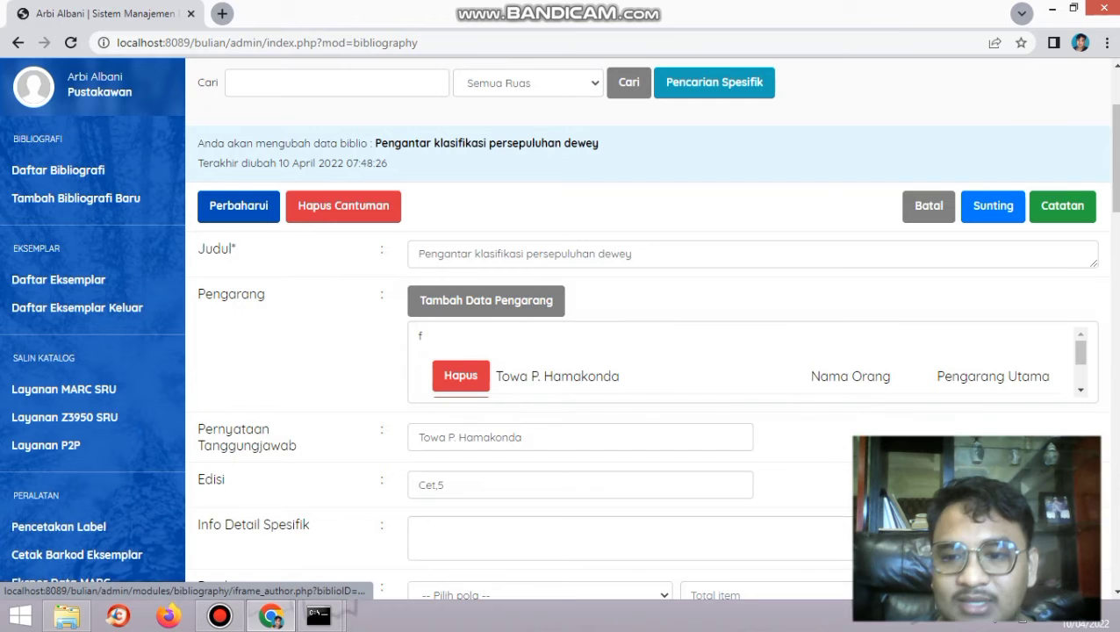
# - Examine the record's author list and the fields from Pernyataan Tanggungjawab to Data Koleksi
pyautogui.scroll(-1, 752, 362)
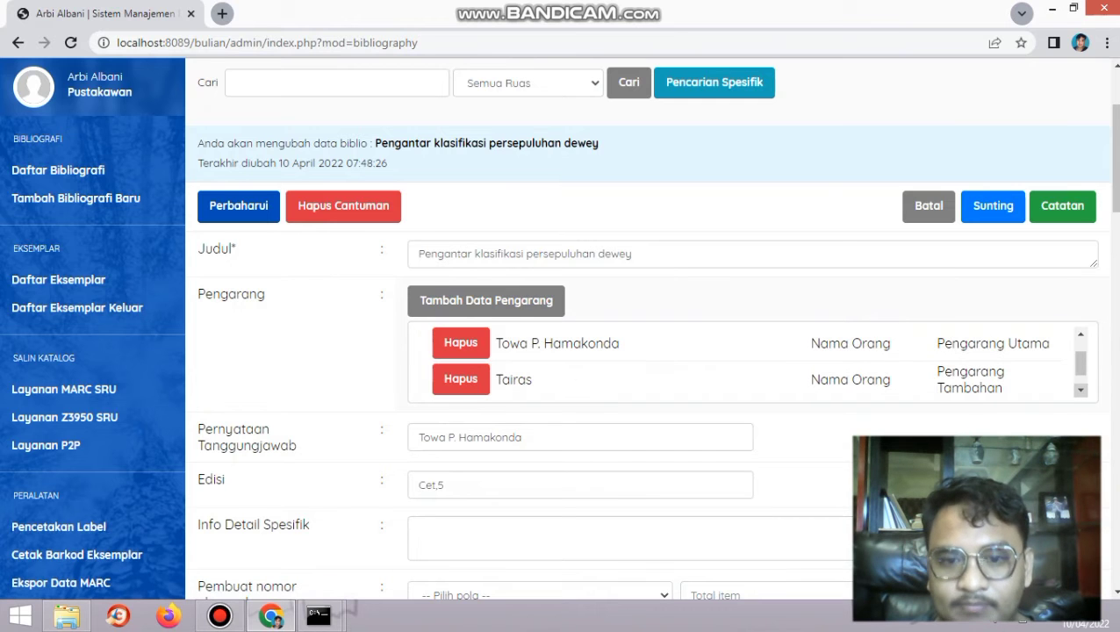
pyautogui.scroll(1, 752, 361)
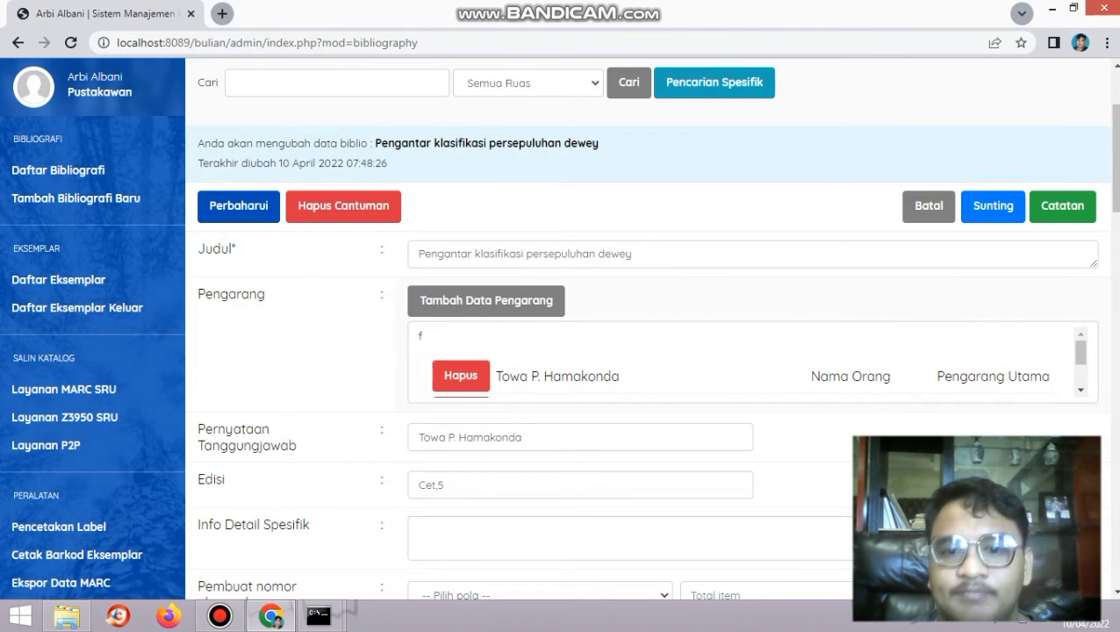
pyautogui.scroll(-1, 752, 362)
pyautogui.scroll(-1, 648, 329)
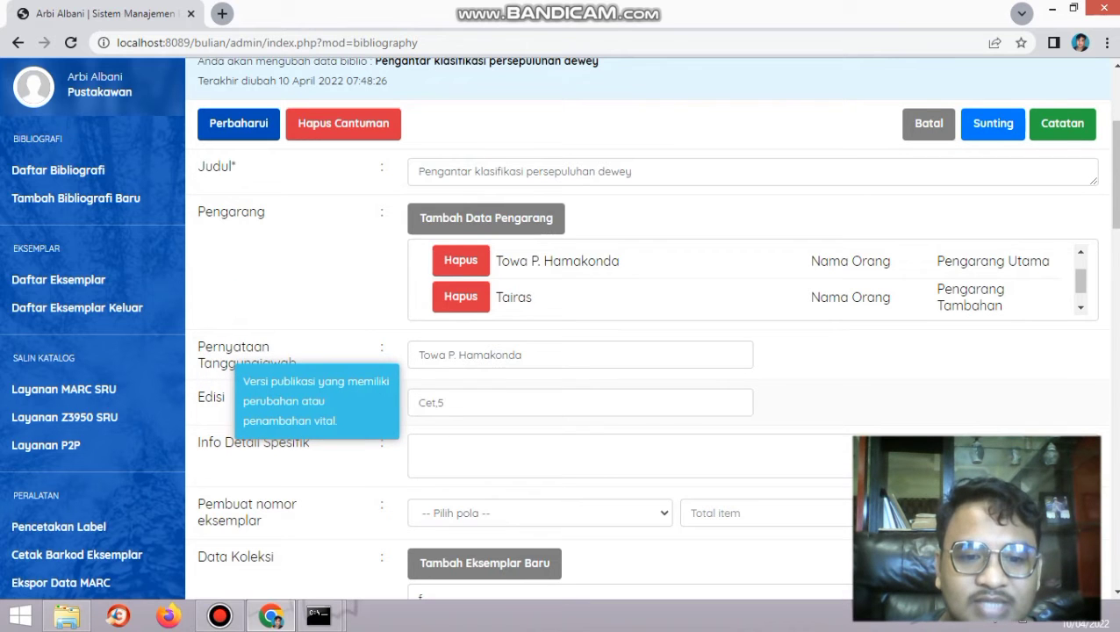
pyautogui.scroll(-2, 439, 395)
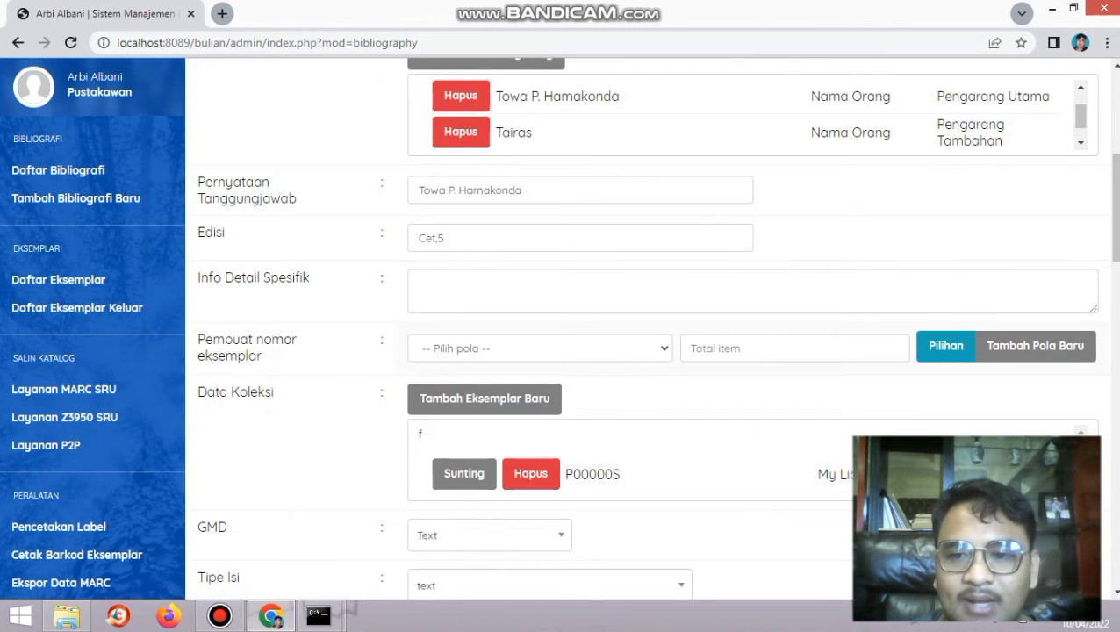
# - Examine the Tambah Pola Baru form and the available item number patterns without saving or selecting one
pyautogui.click(1036, 346)
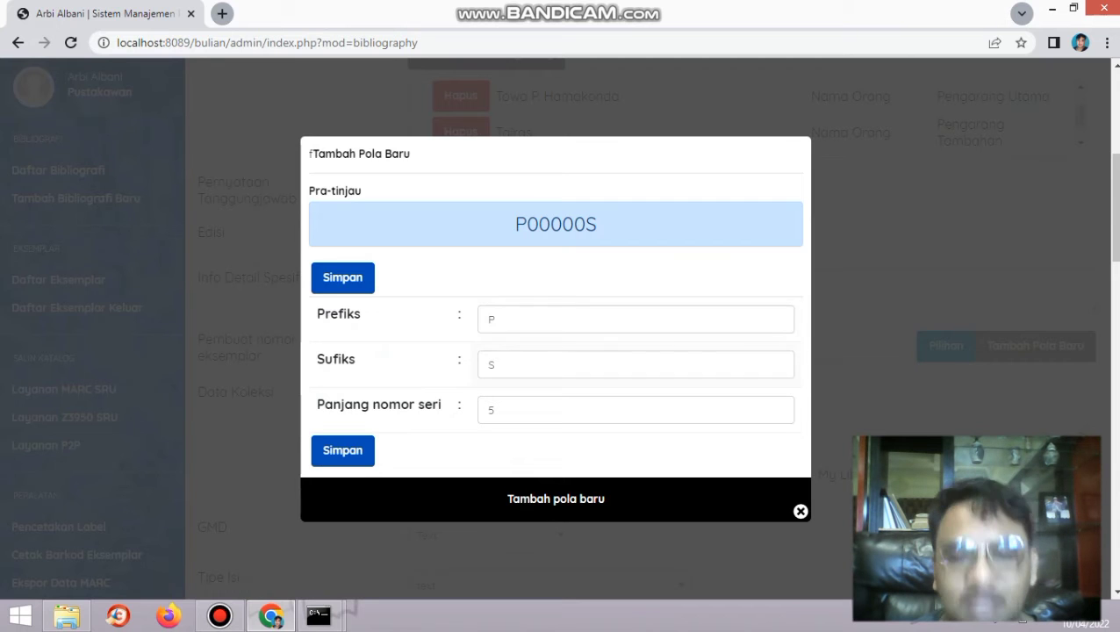
pyautogui.click(801, 511)
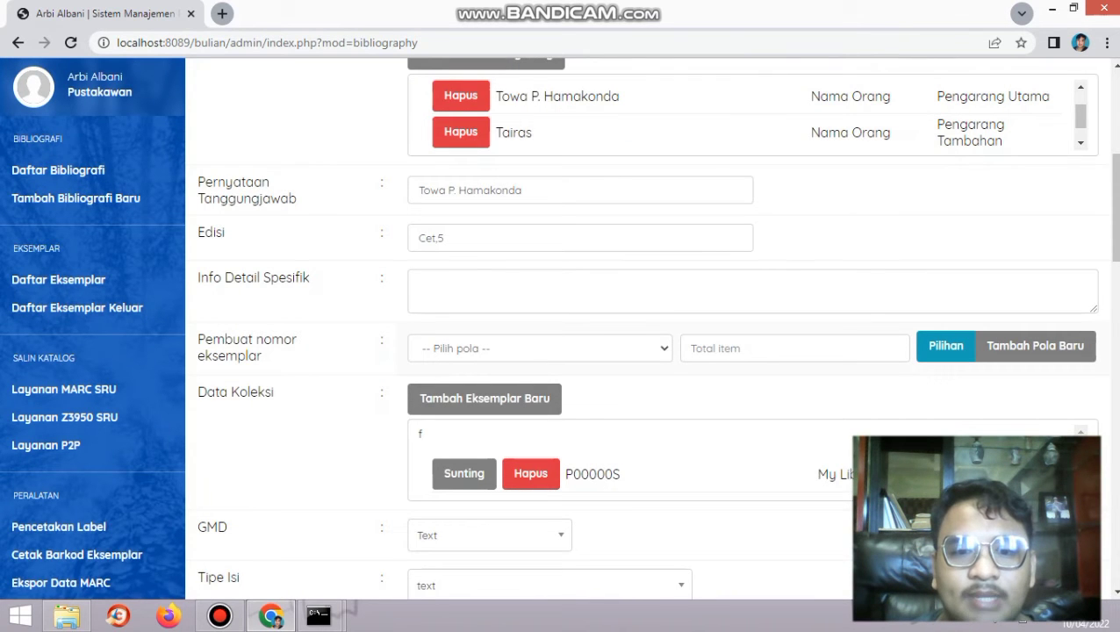
pyautogui.click(540, 349)
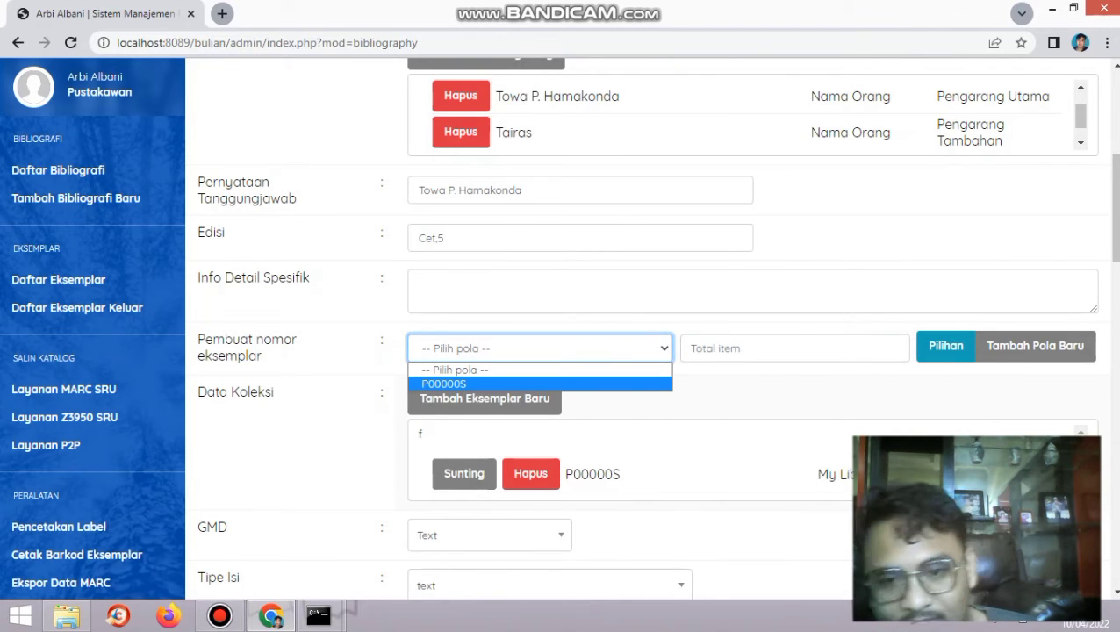
pyautogui.click(743, 399)
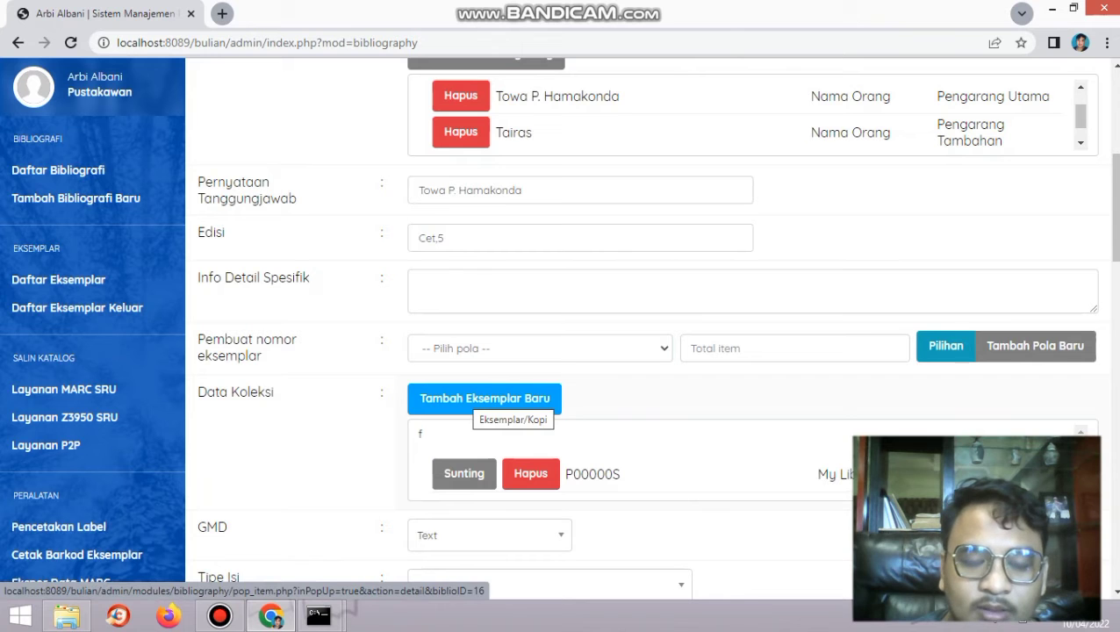
# - Examine the new item form's fields from Kode Eksemplar to Harga without entering or saving an item
pyautogui.click(485, 398)
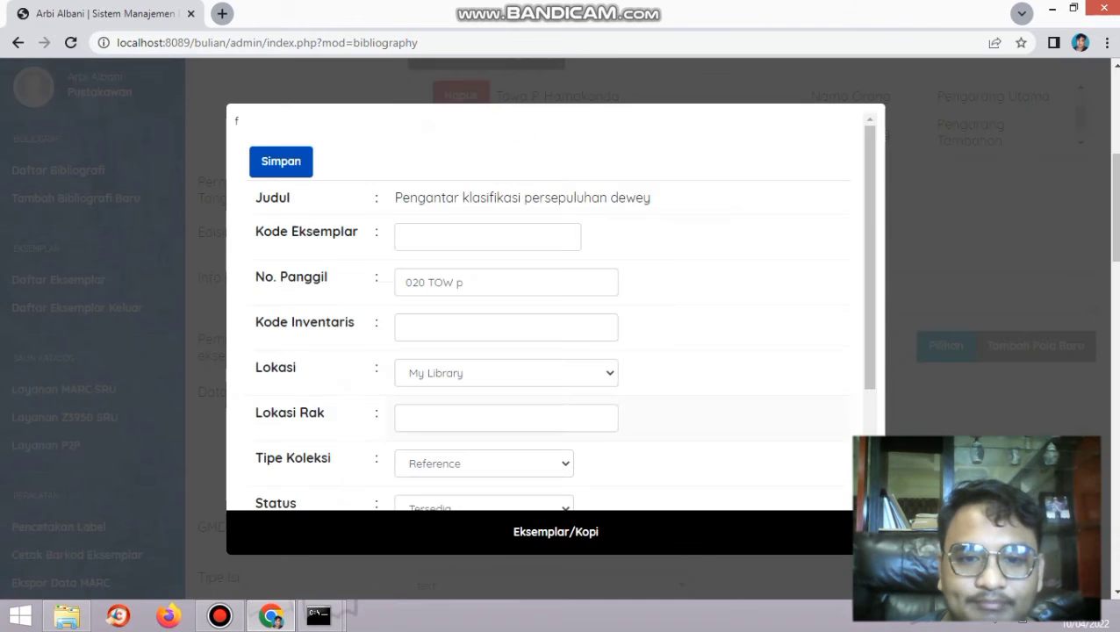
pyautogui.scroll(-5, 544, 334)
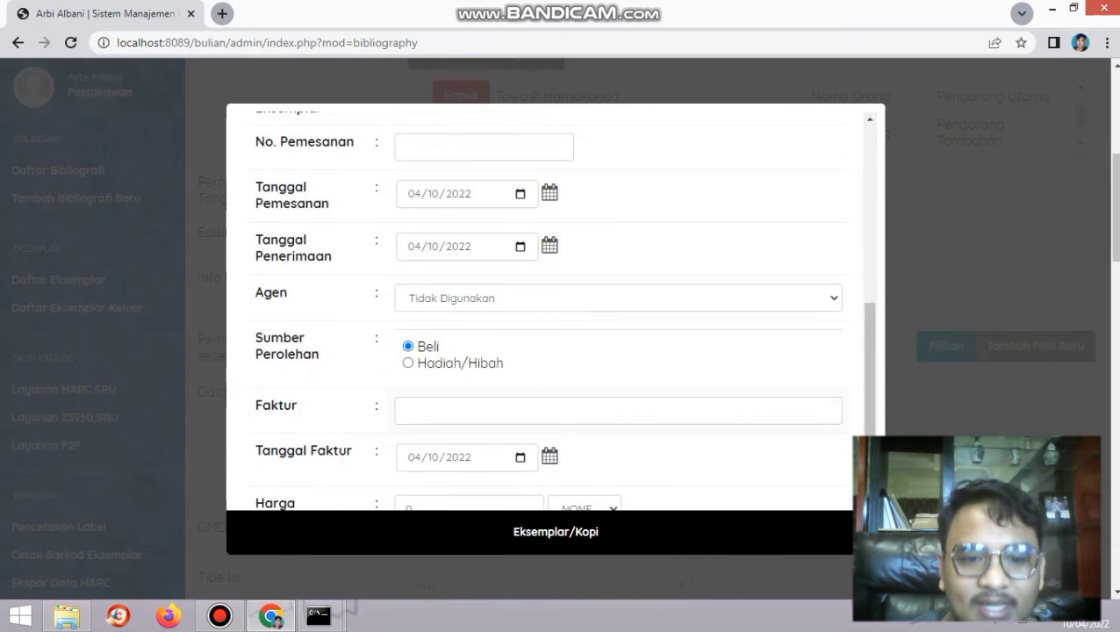
pyautogui.scroll(1, 545, 334)
pyautogui.scroll(5, 544, 334)
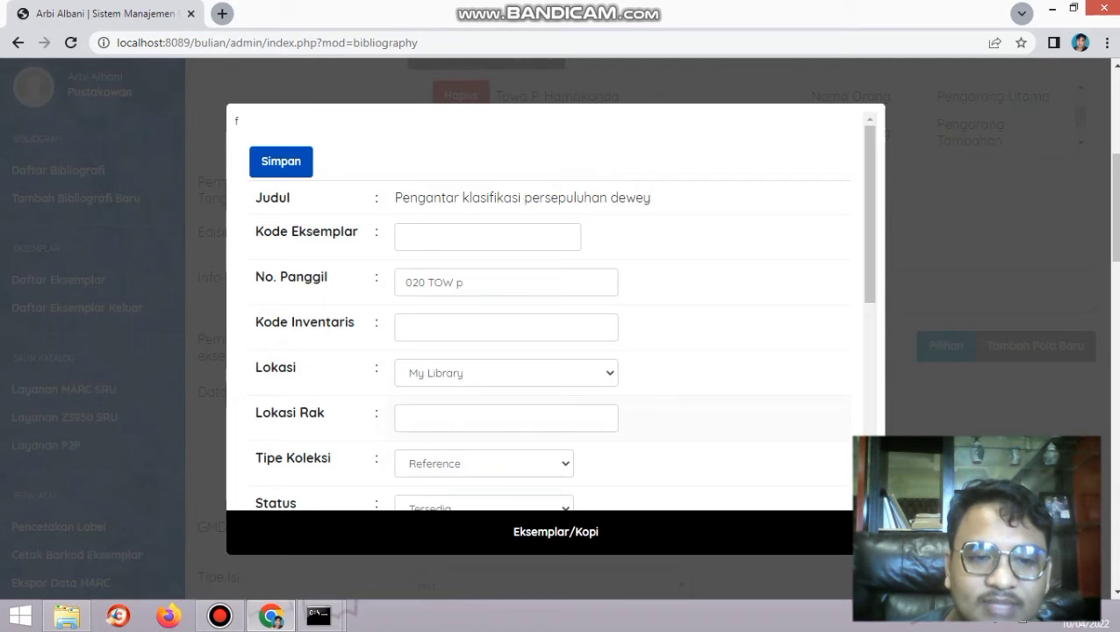
pyautogui.scroll(-6, 544, 334)
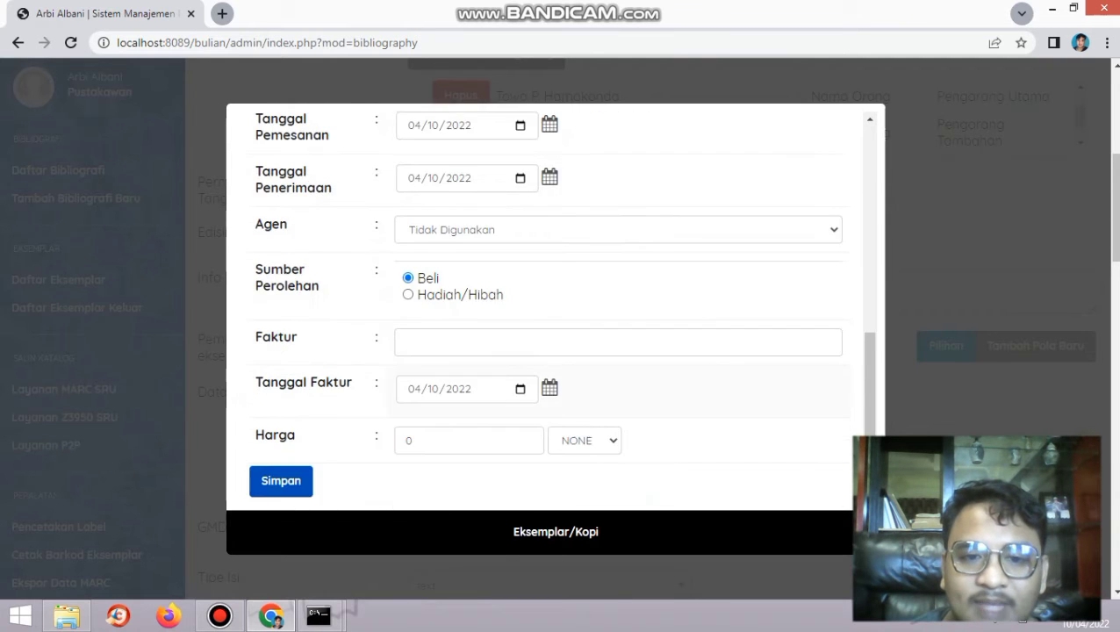
pyautogui.scroll(6, 545, 334)
pyautogui.scroll(-6, 544, 334)
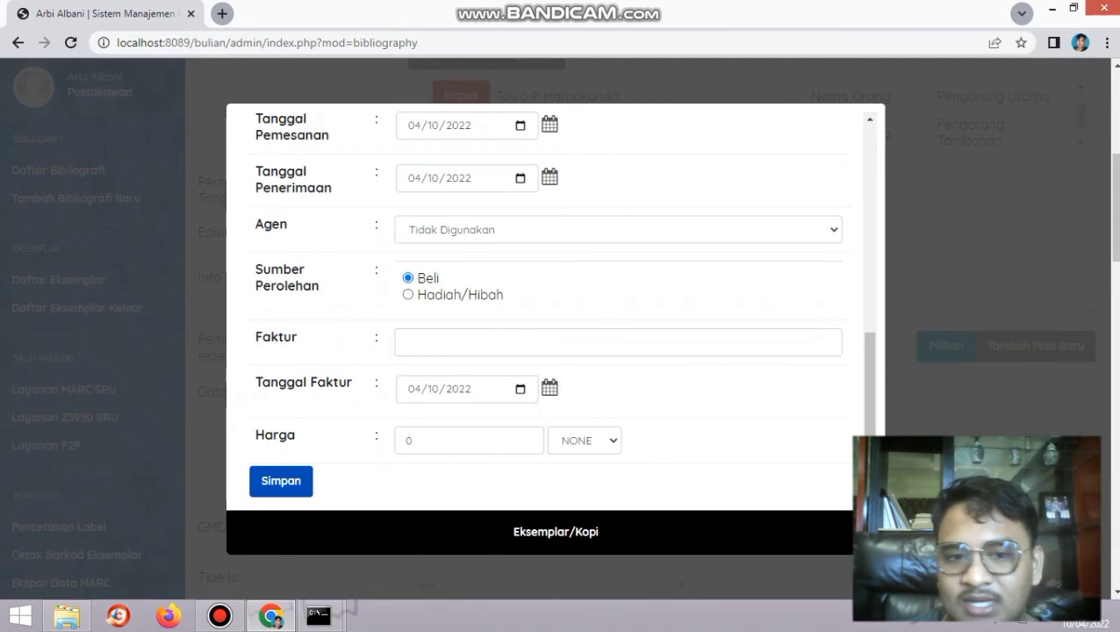
pyautogui.scroll(6, 545, 334)
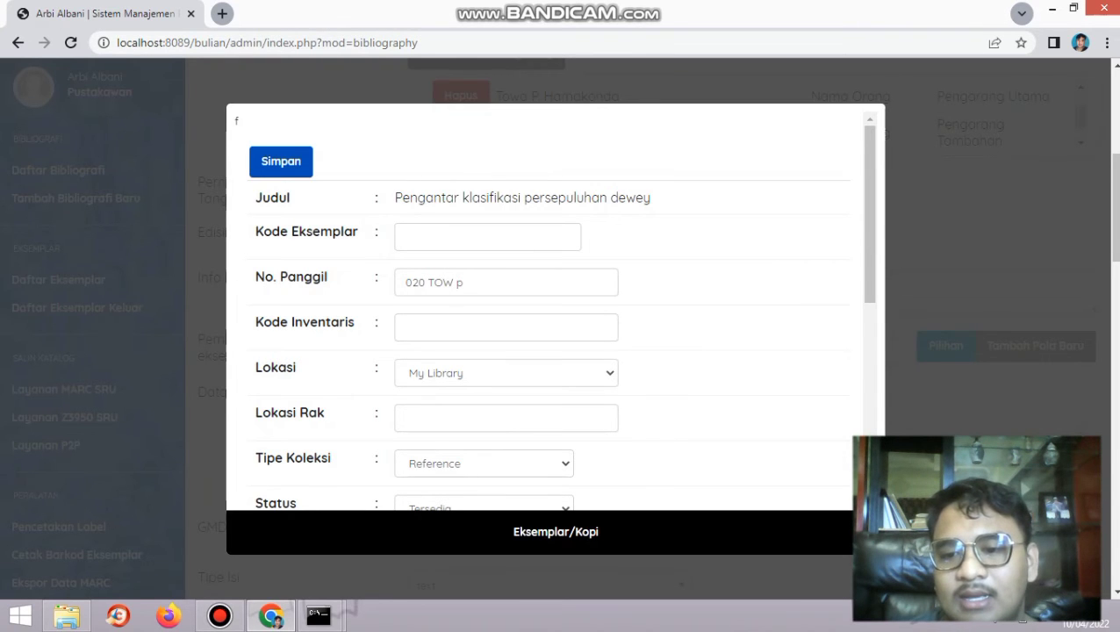
# - Examine the record's descriptive fields from GMD and Tipe Isi through ISBN/ISSN, Penerbit, Deskripsi Fisik and Klasifikasi to Subjek
pyautogui.scroll(-2, 650, 333)
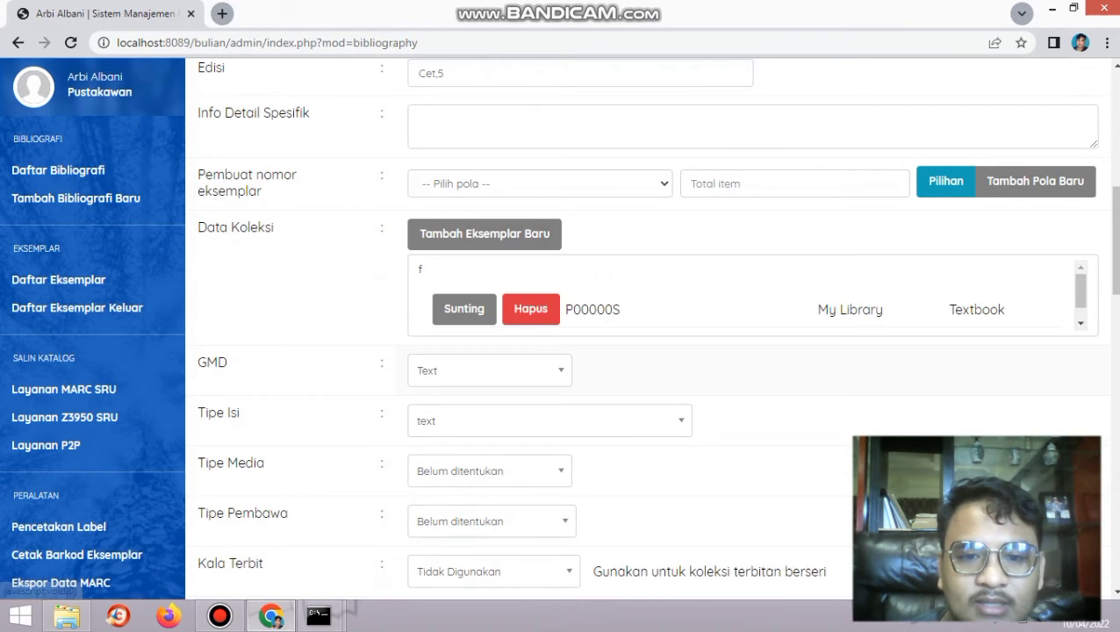
pyautogui.scroll(-1, 649, 334)
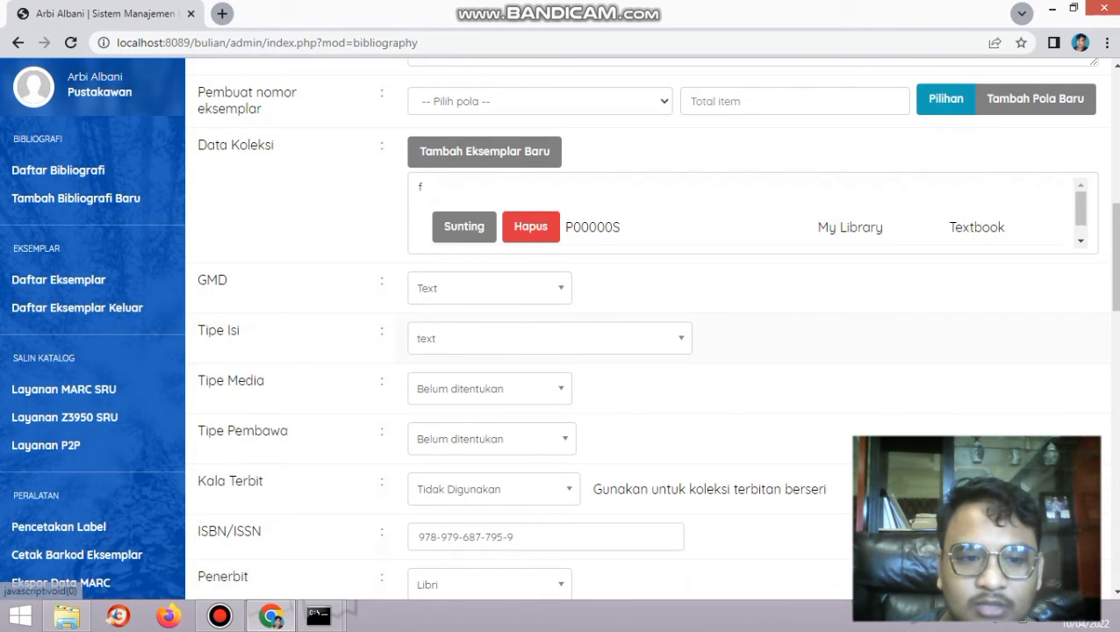
pyautogui.scroll(-1, 650, 352)
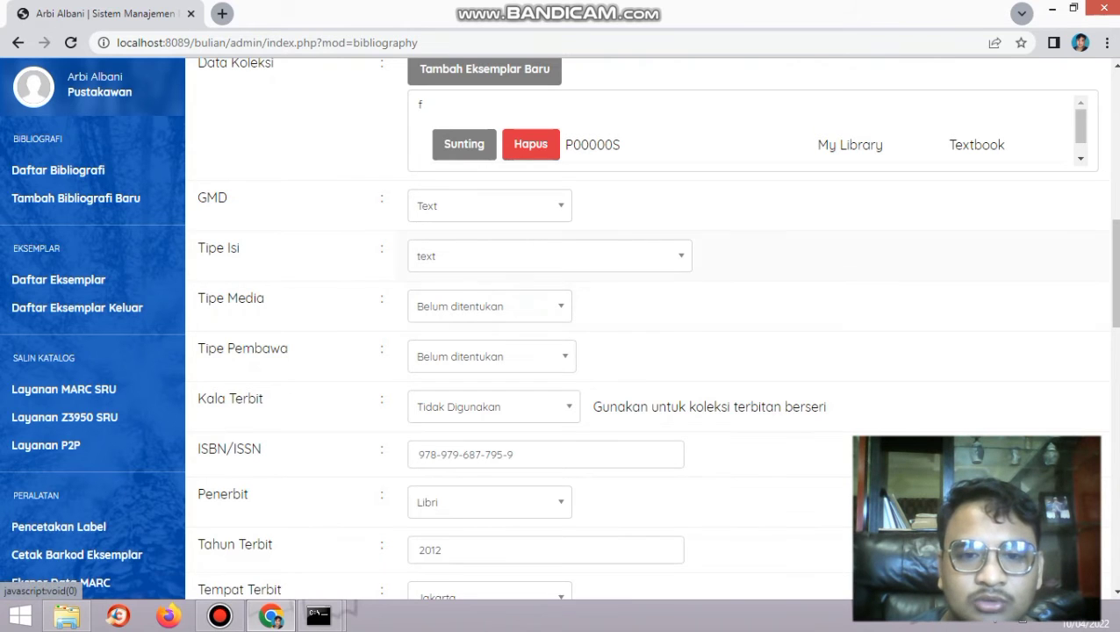
pyautogui.scroll(-1, 650, 351)
pyautogui.scroll(-1, 650, 352)
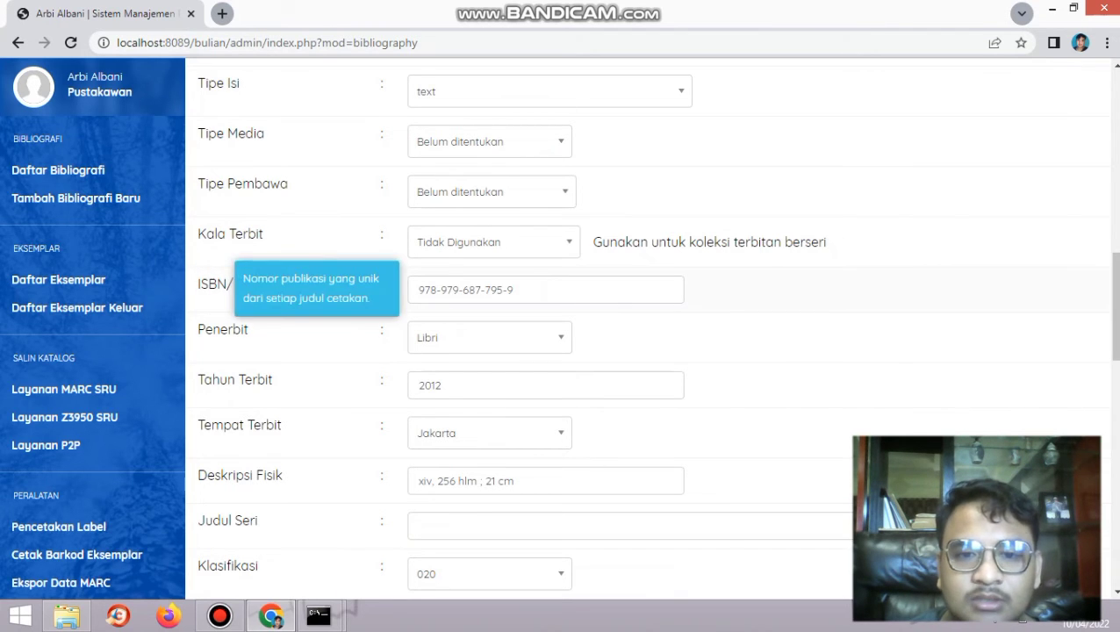
pyautogui.scroll(-1, 650, 333)
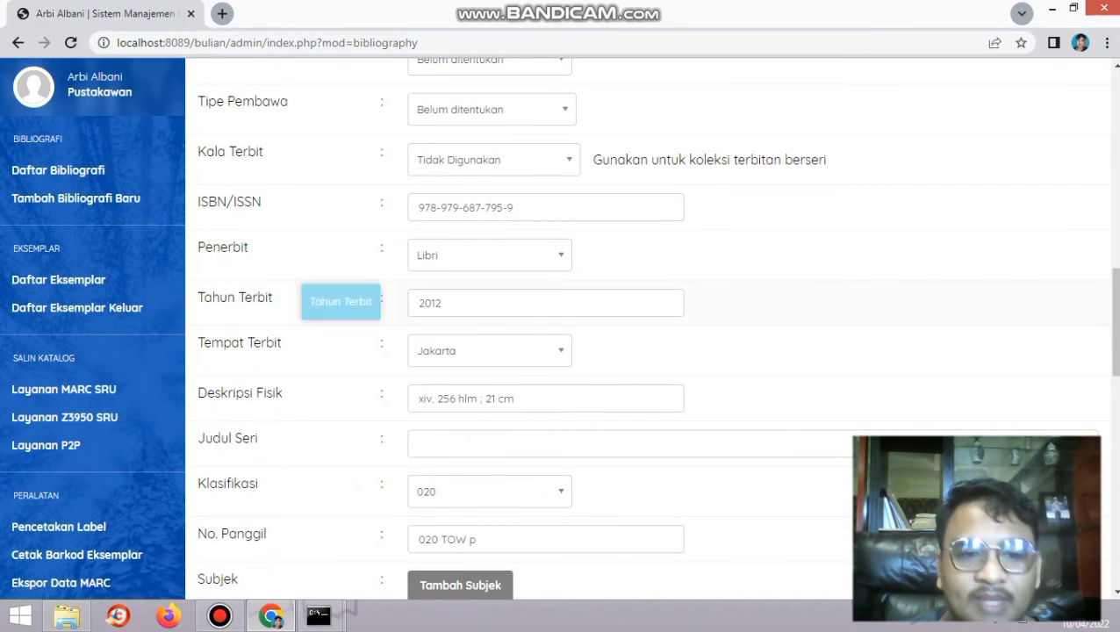
pyautogui.scroll(-1, 650, 334)
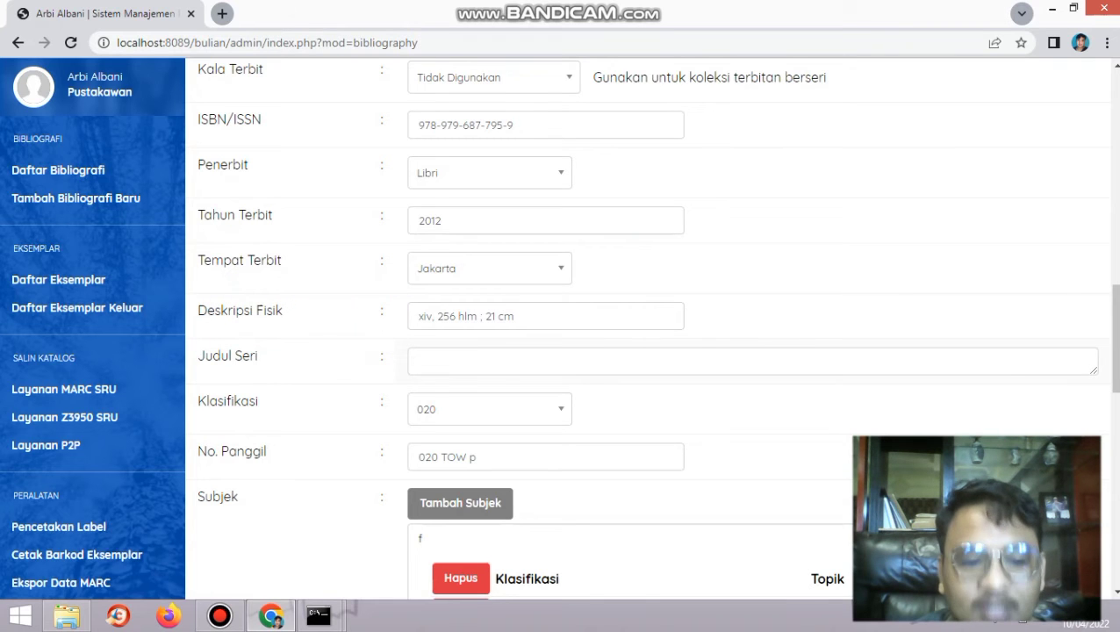
pyautogui.scroll(-1, 650, 351)
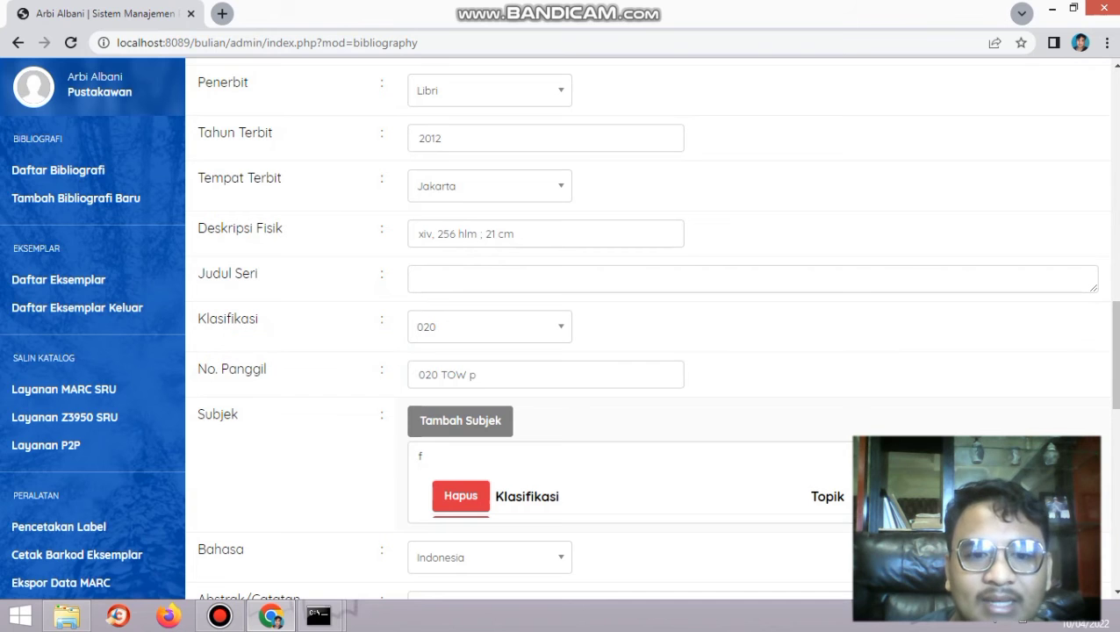
# - Review the record again from Judul to No. Panggil and read the entry guidance for the Judul field
pyautogui.scroll(15, 650, 334)
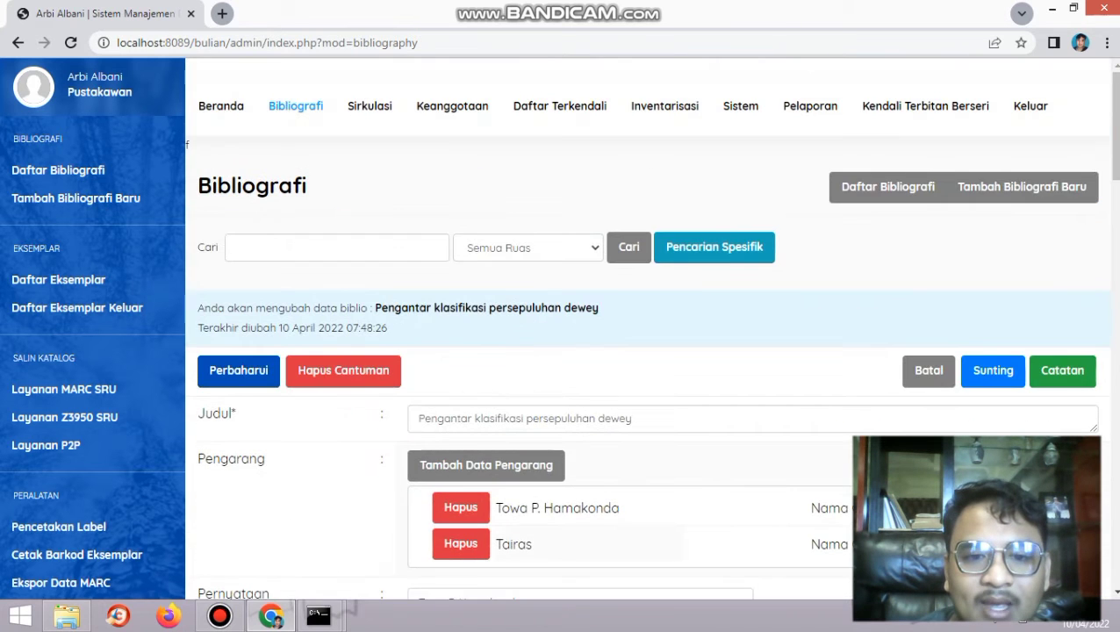
pyautogui.scroll(-2, 486, 300)
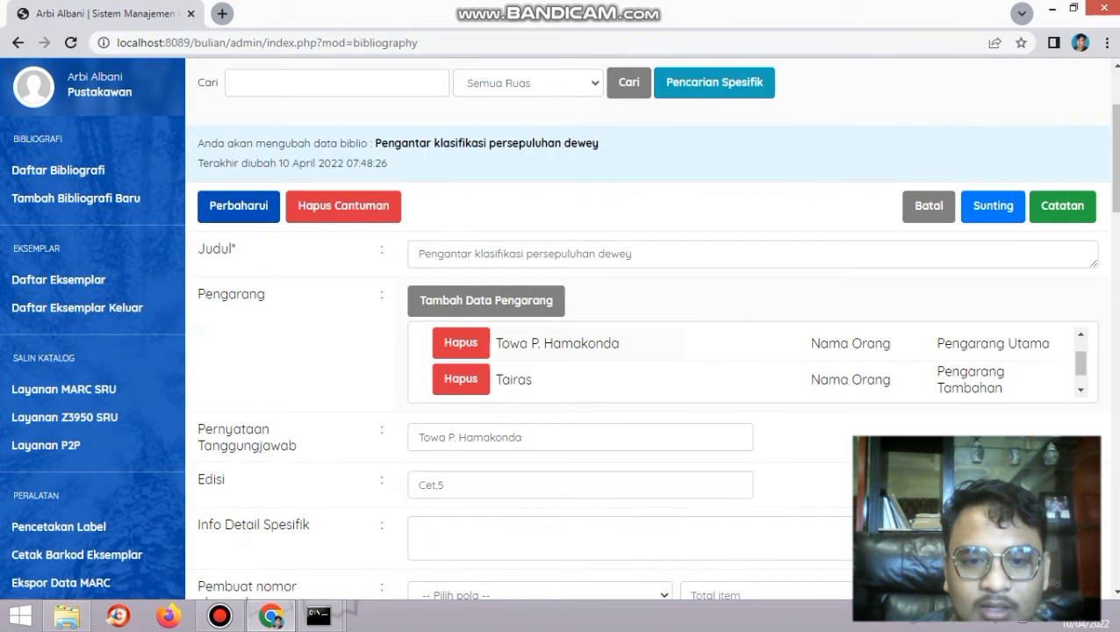
pyautogui.scroll(-10, 650, 360)
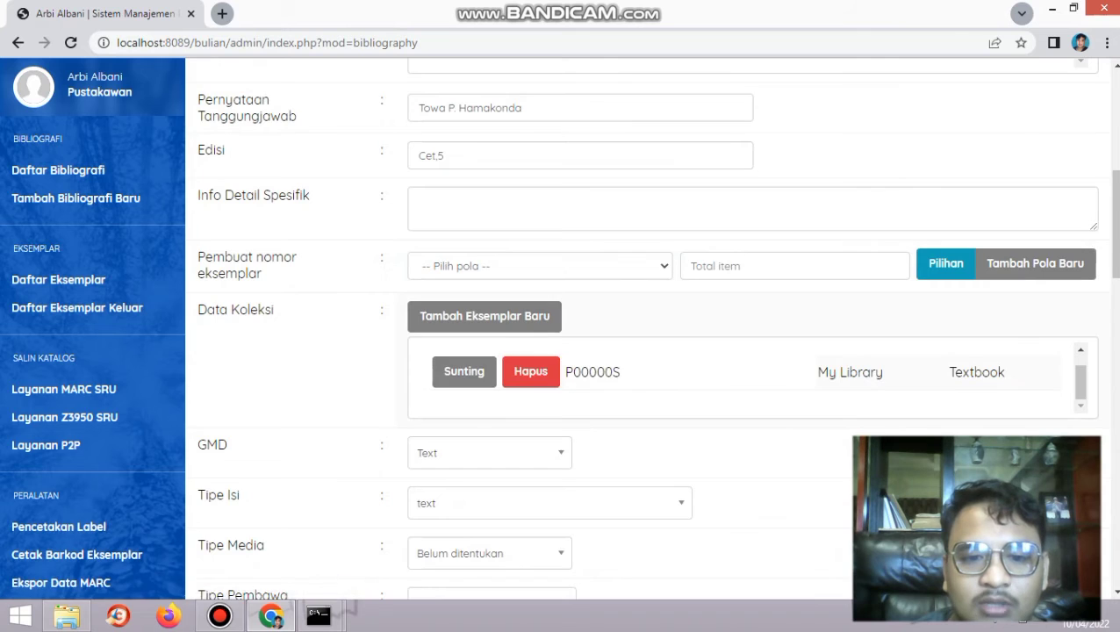
pyautogui.scroll(-5, 496, 430)
pyautogui.scroll(3, 487, 576)
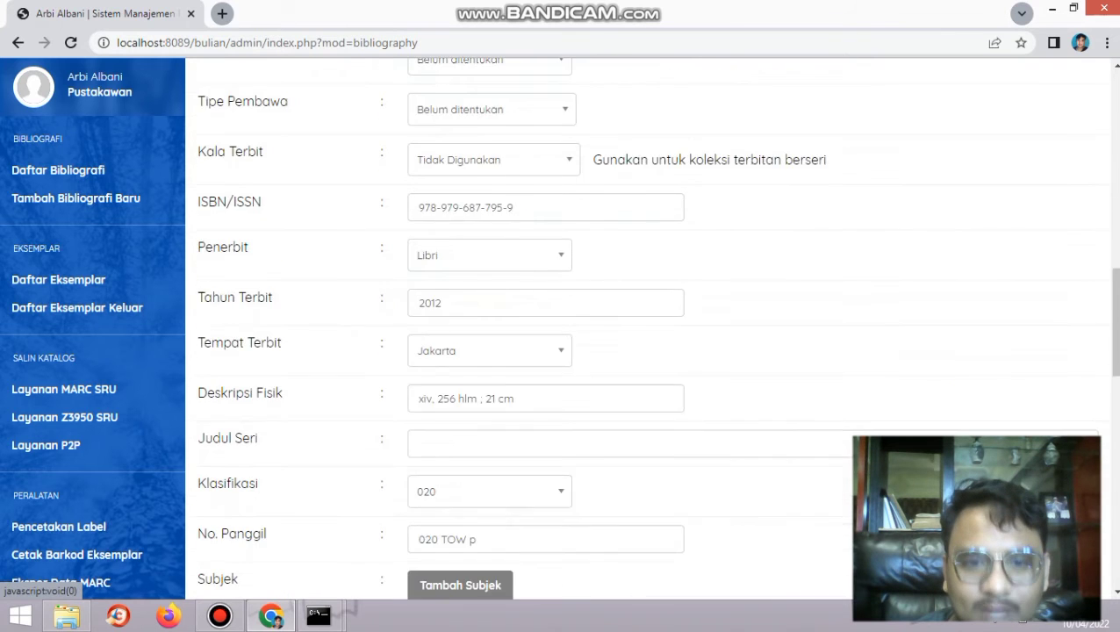
pyautogui.moveTo(232, 452)
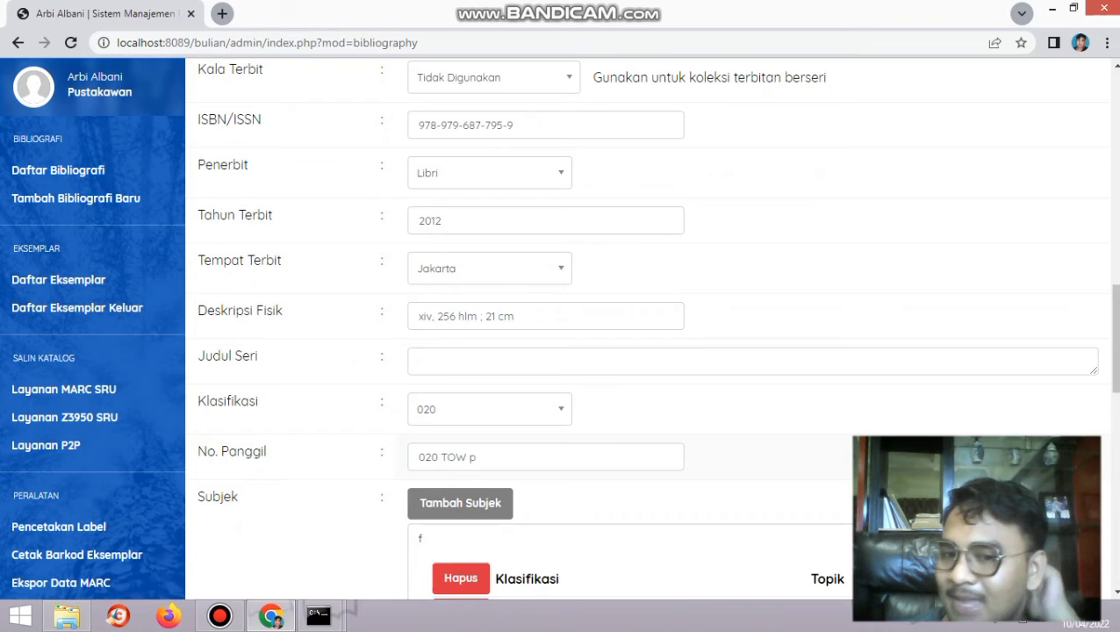
pyautogui.scroll(10, 650, 351)
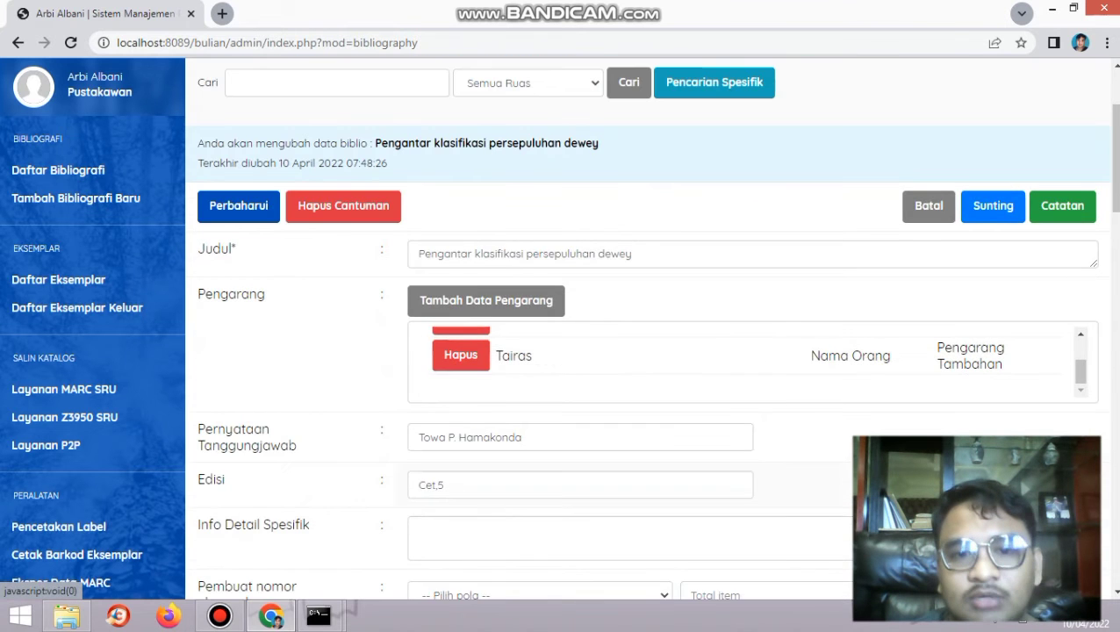
pyautogui.scroll(2, 649, 352)
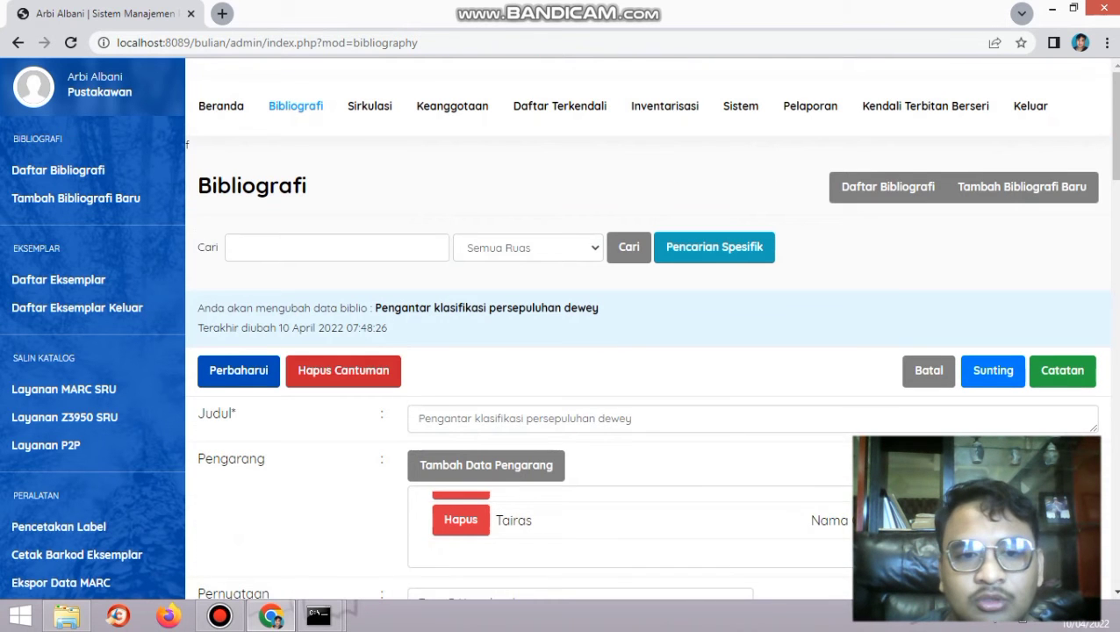
pyautogui.moveTo(217, 414)
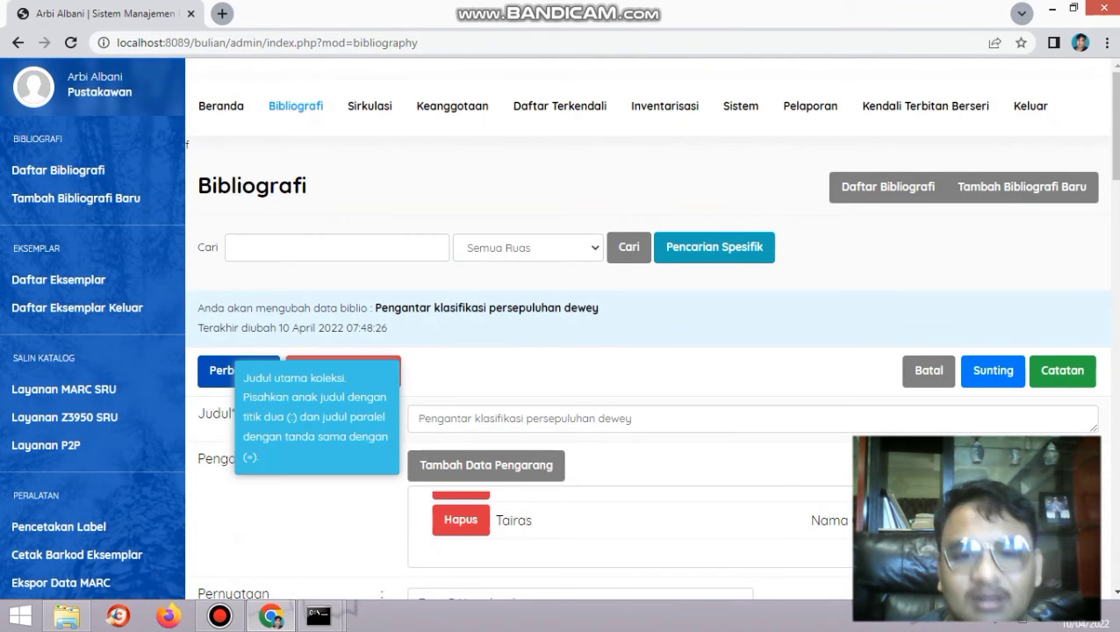
# - Examine the record's remaining fields from Abstrak/Catatan and Gambar Sampul to the OPAC visibility, homepage promotion and Label options
pyautogui.scroll(-10, 650, 351)
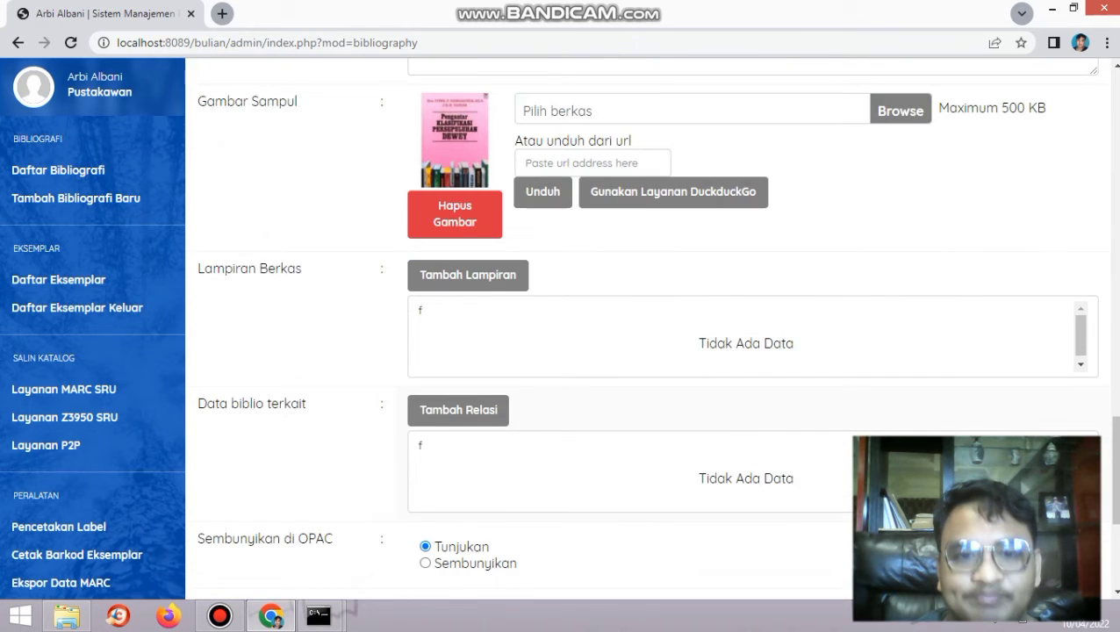
pyautogui.scroll(3, 650, 351)
pyautogui.scroll(-2, 649, 351)
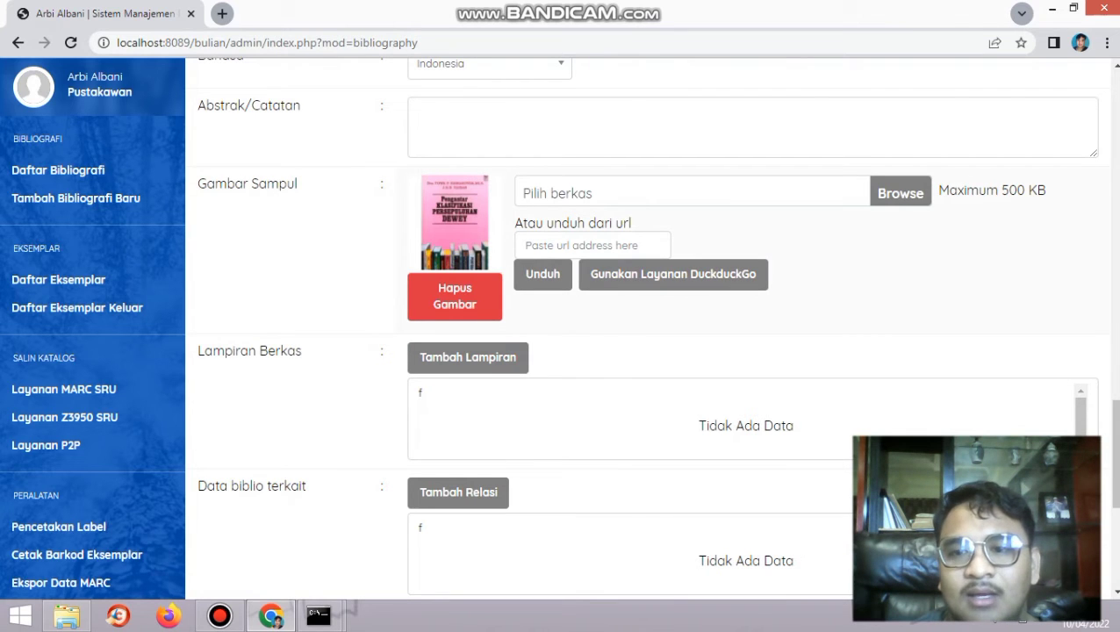
pyautogui.scroll(-1, 650, 351)
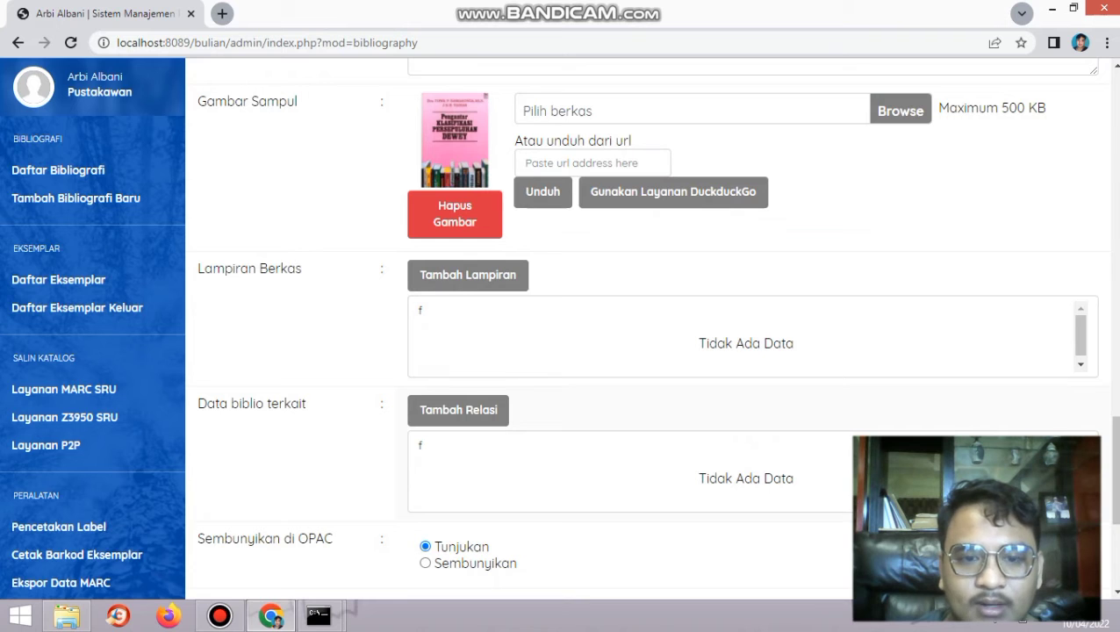
pyautogui.scroll(-4, 649, 351)
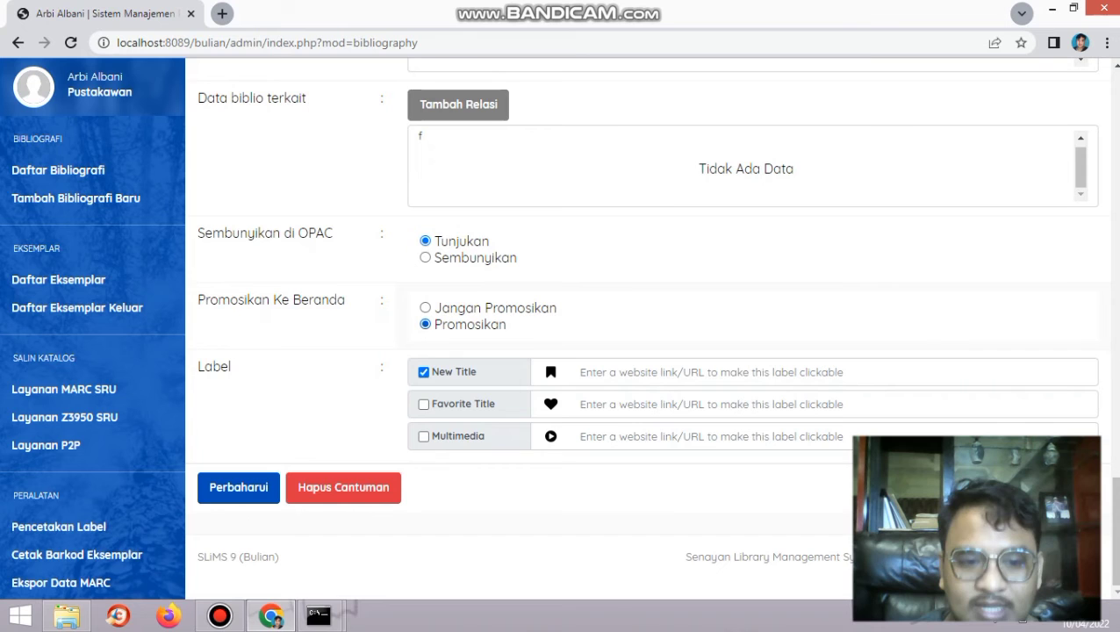
pyautogui.scroll(15, 650, 325)
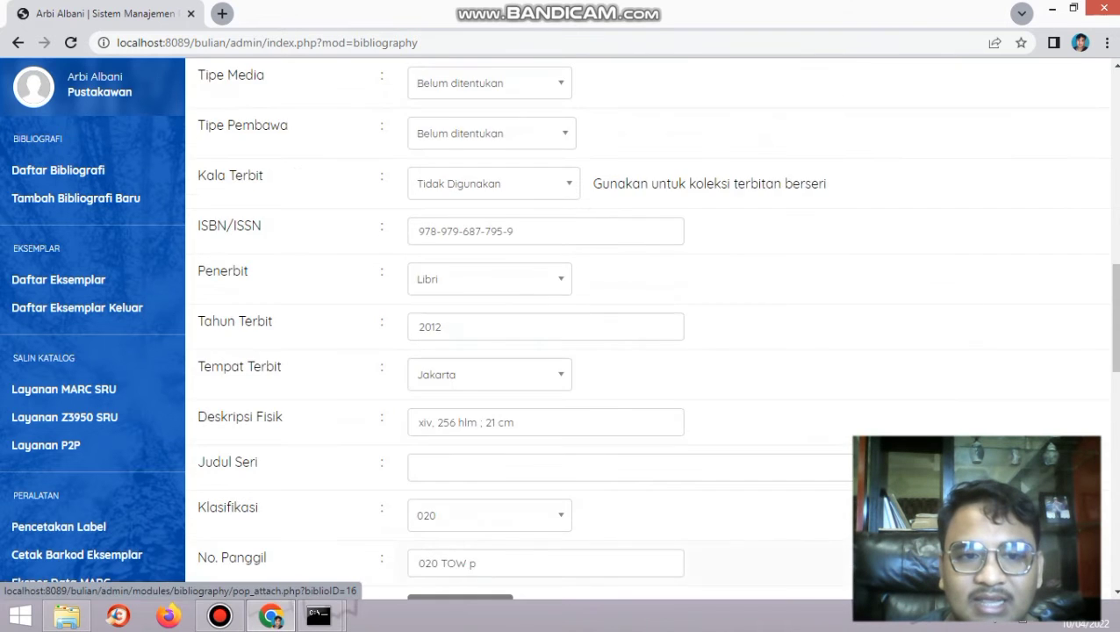
pyautogui.scroll(-15, 650, 325)
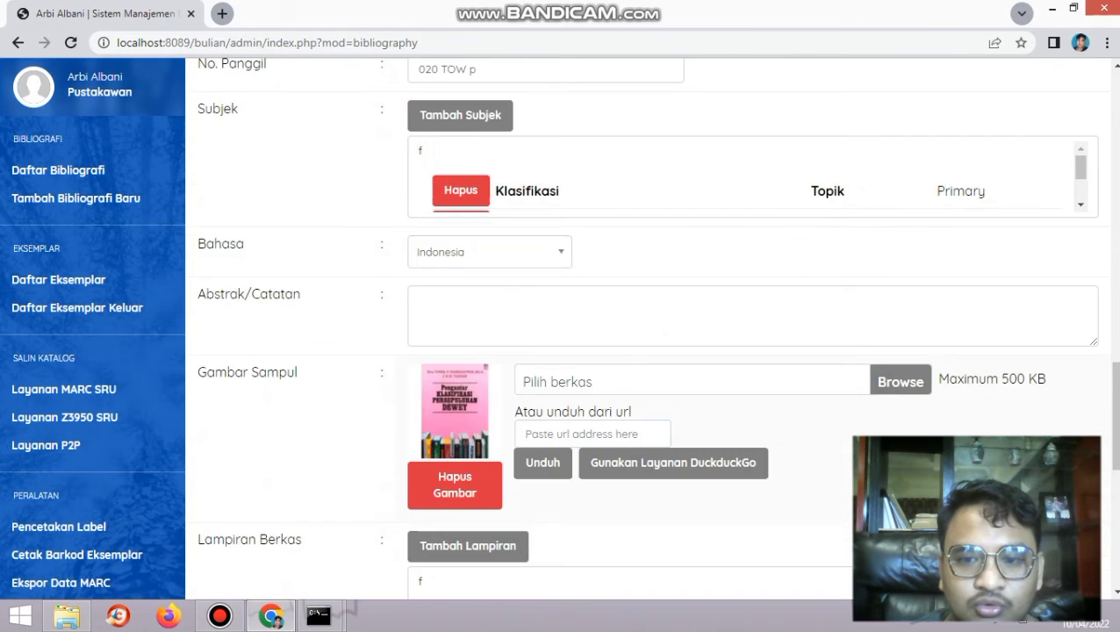
# - Save the bibliography record for Pengantar klasifikasi persepuluhan dewey with its current field values
pyautogui.scroll(-2, 650, 325)
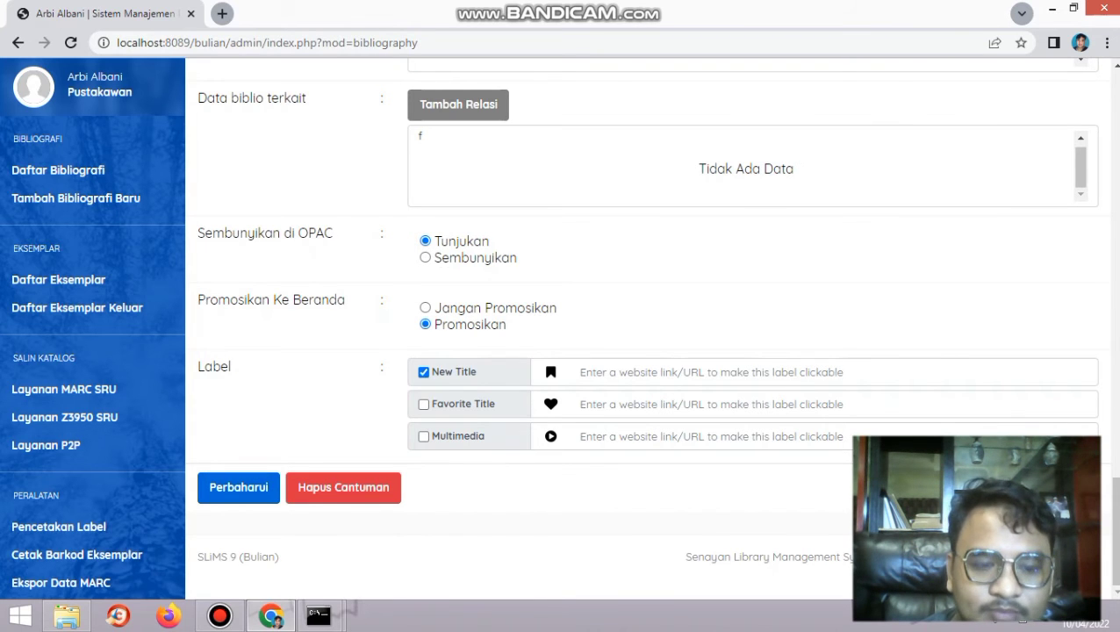
pyautogui.click(239, 488)
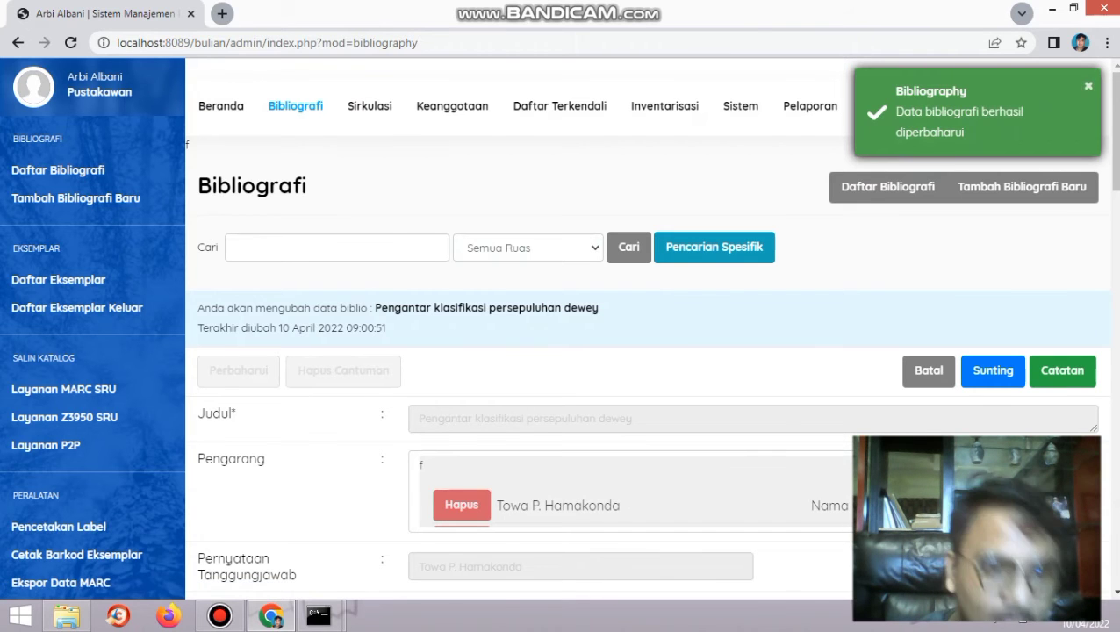
# - Add Pengantar klasifikasi persepuluhan dewey to the Pencetakan Label print queue and open the print preview for its label
pyautogui.scroll(-2, 96, 432)
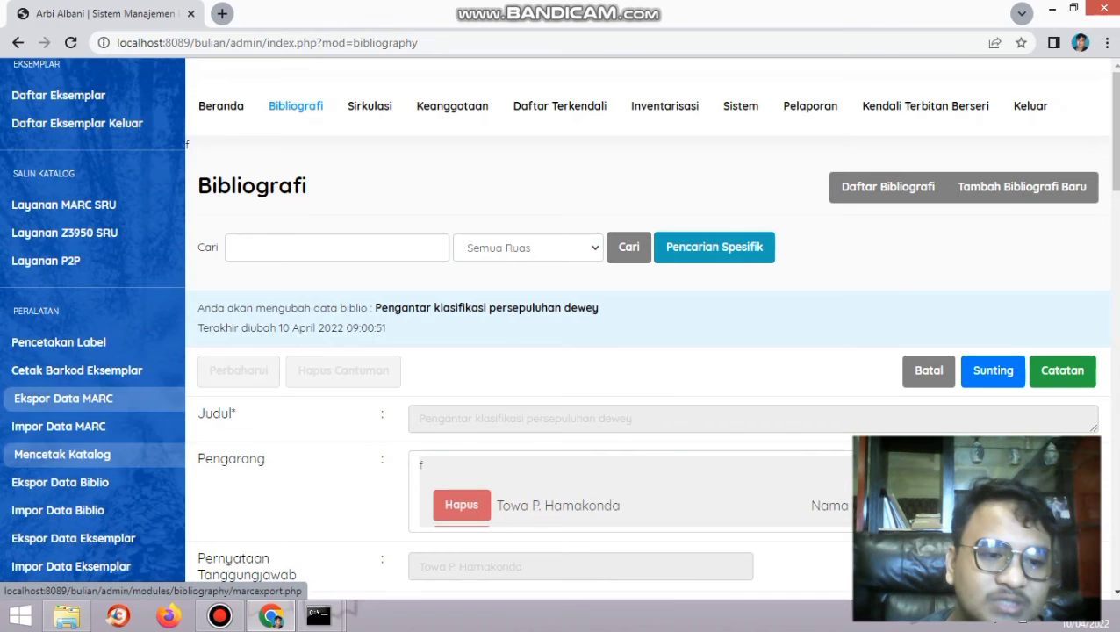
pyautogui.click(63, 343)
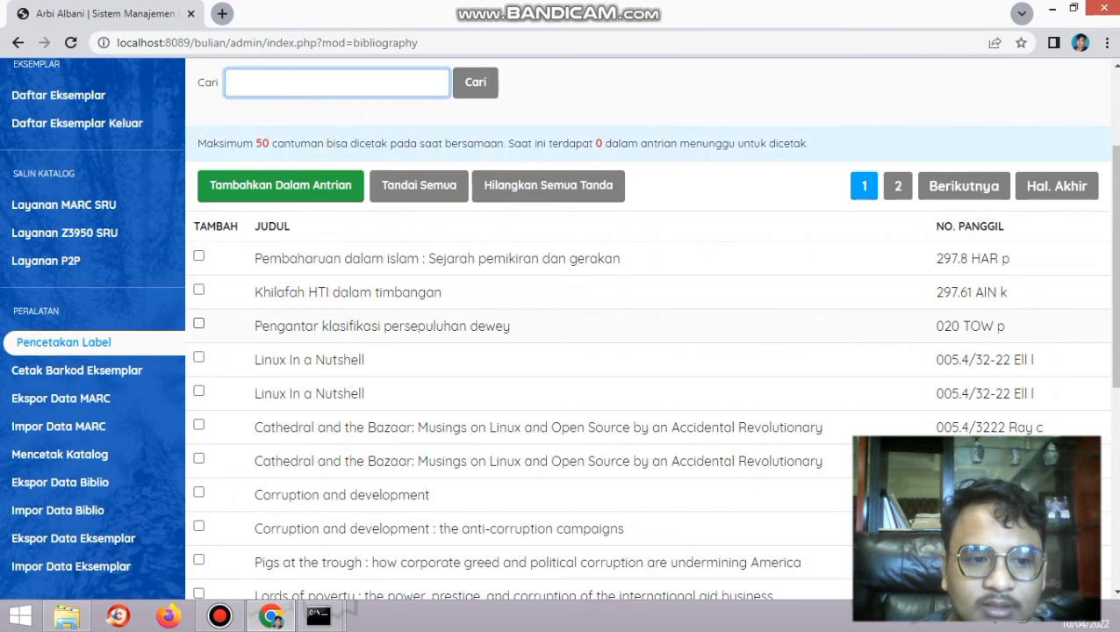
pyautogui.click(200, 323)
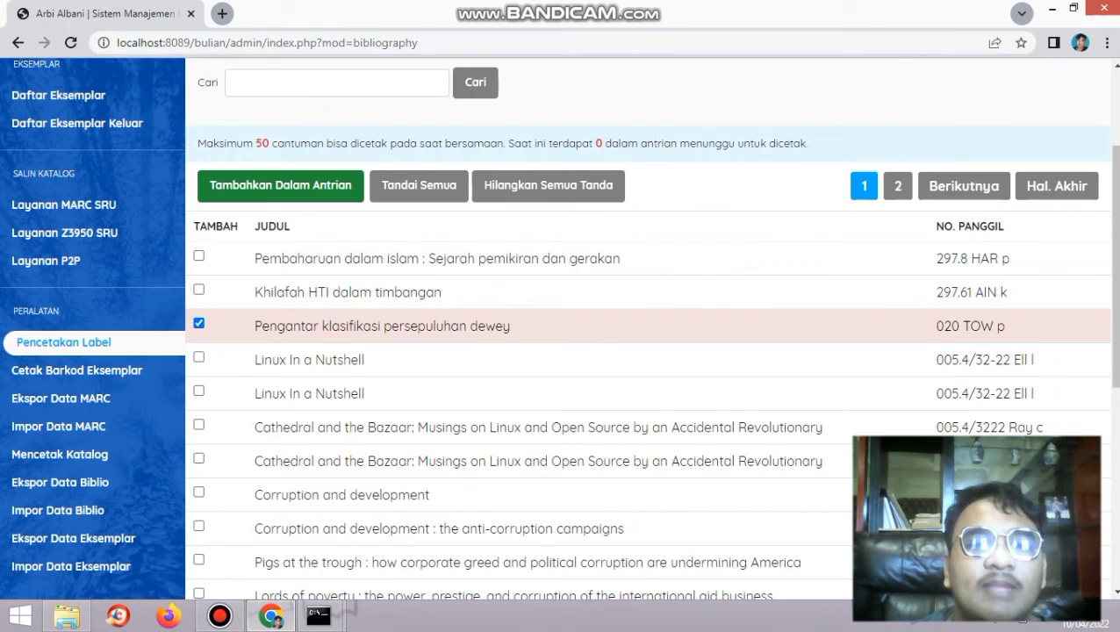
pyautogui.click(280, 185)
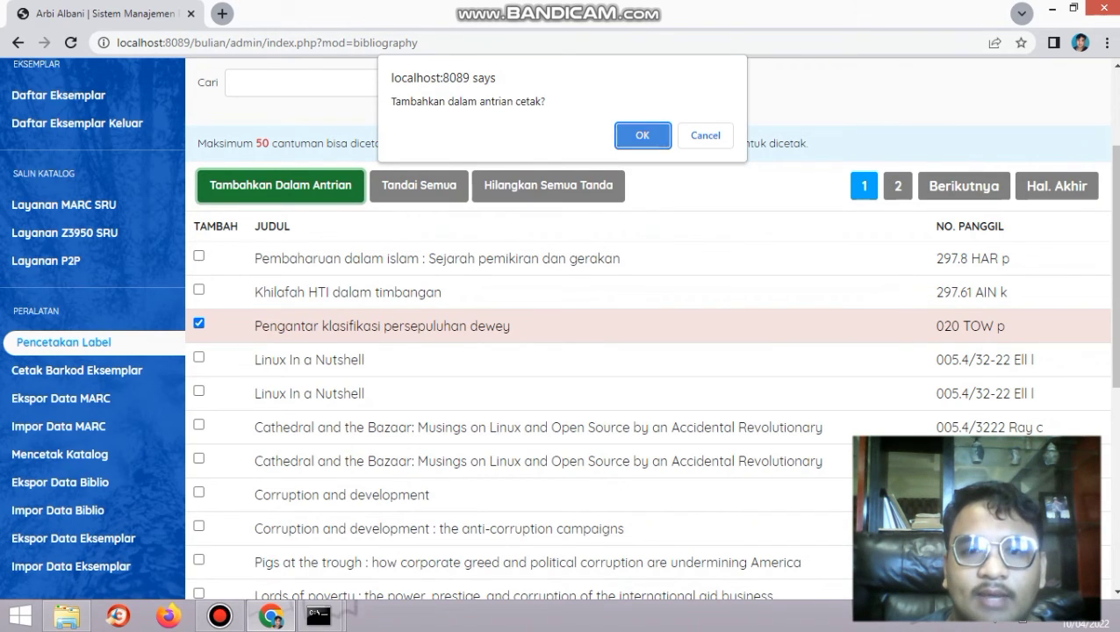
pyautogui.press('Return')
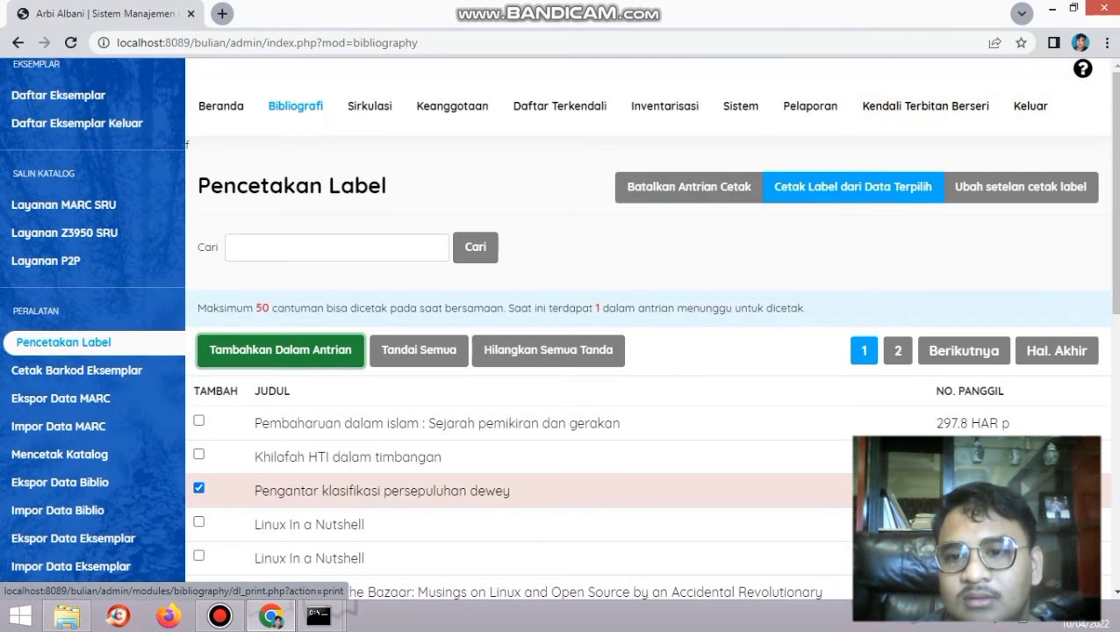
pyautogui.click(853, 187)
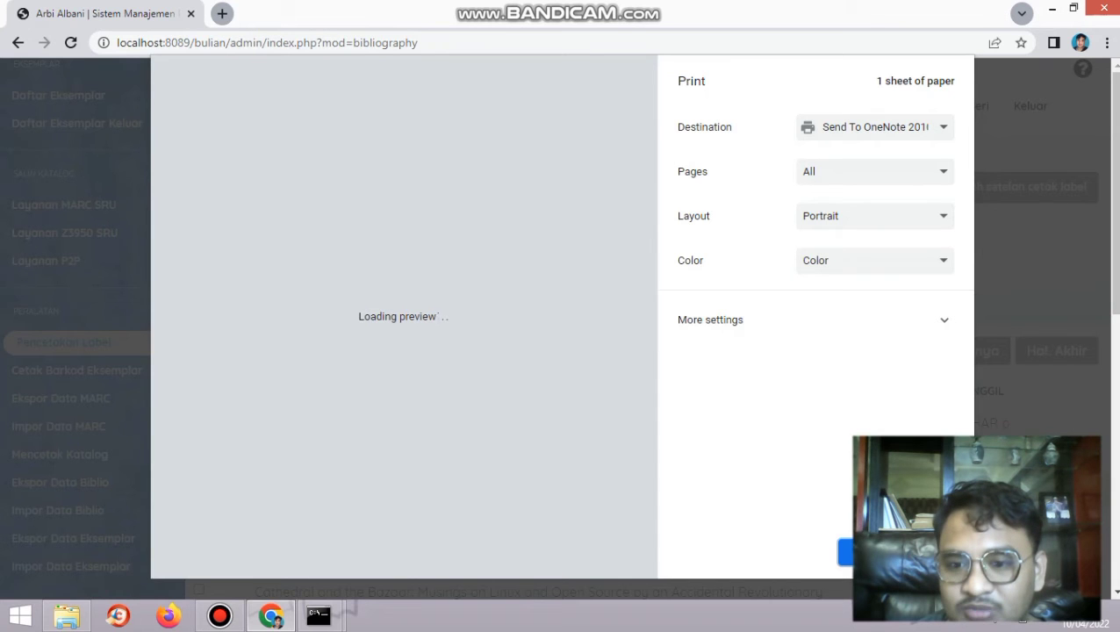
# - Close the label print preview, then queue item P00000S in Cetak Barkod Eksemplar and generate its barcode for printing
pyautogui.press('Escape')
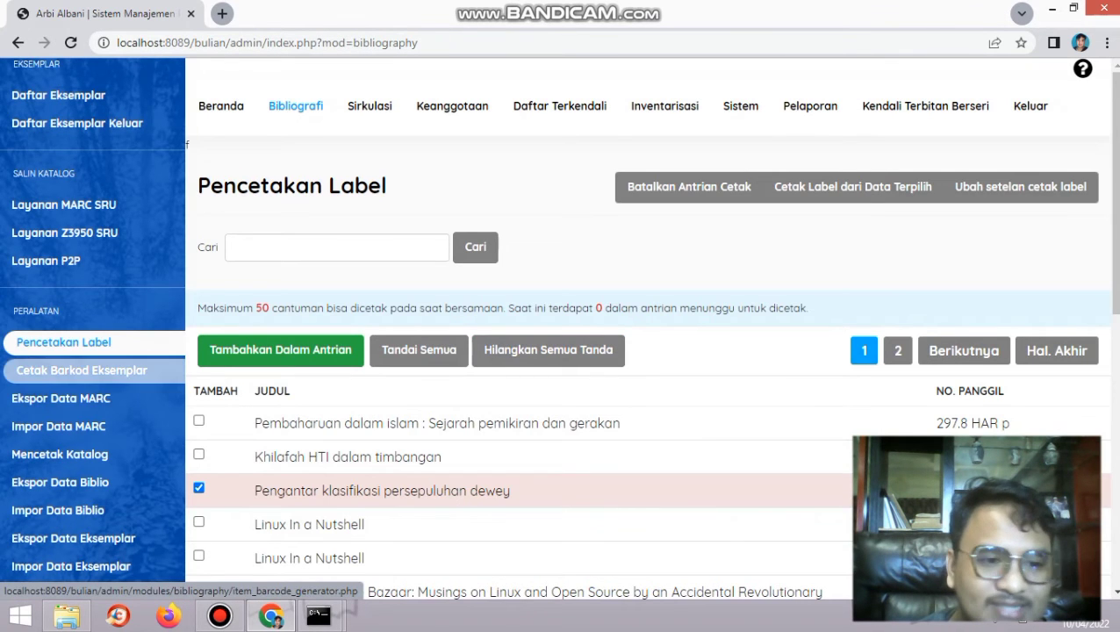
pyautogui.click(82, 369)
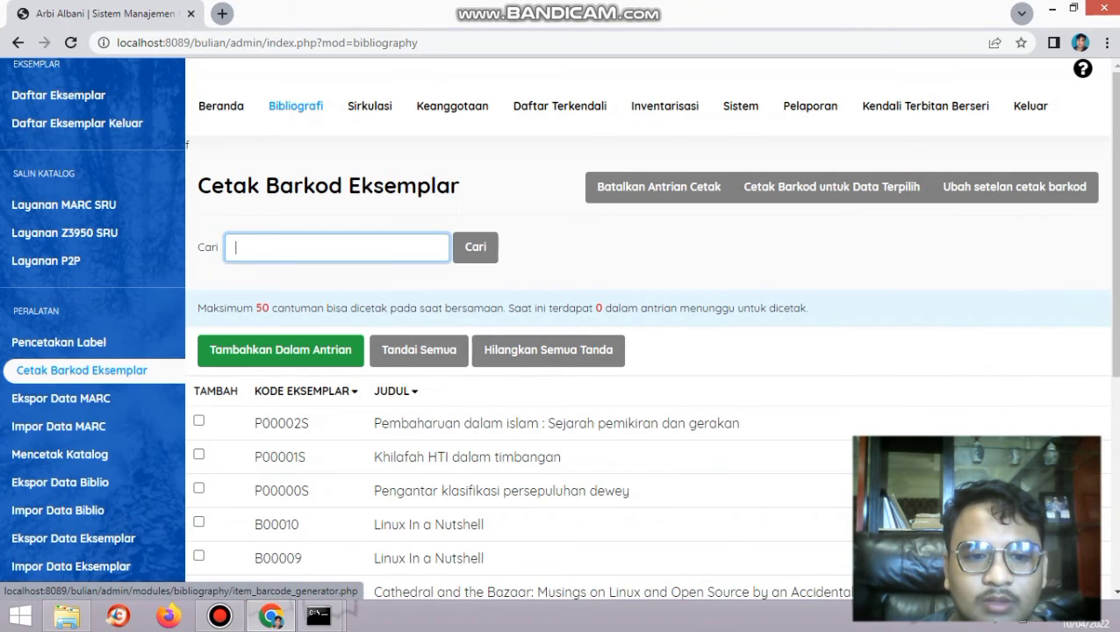
pyautogui.scroll(-1, 58, 426)
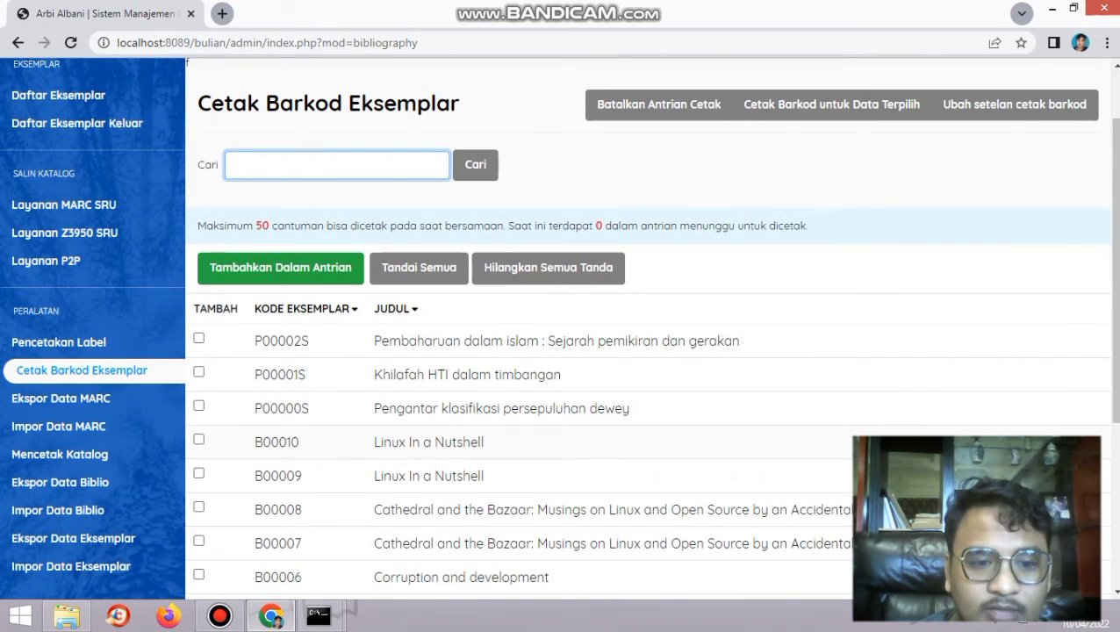
pyautogui.click(199, 405)
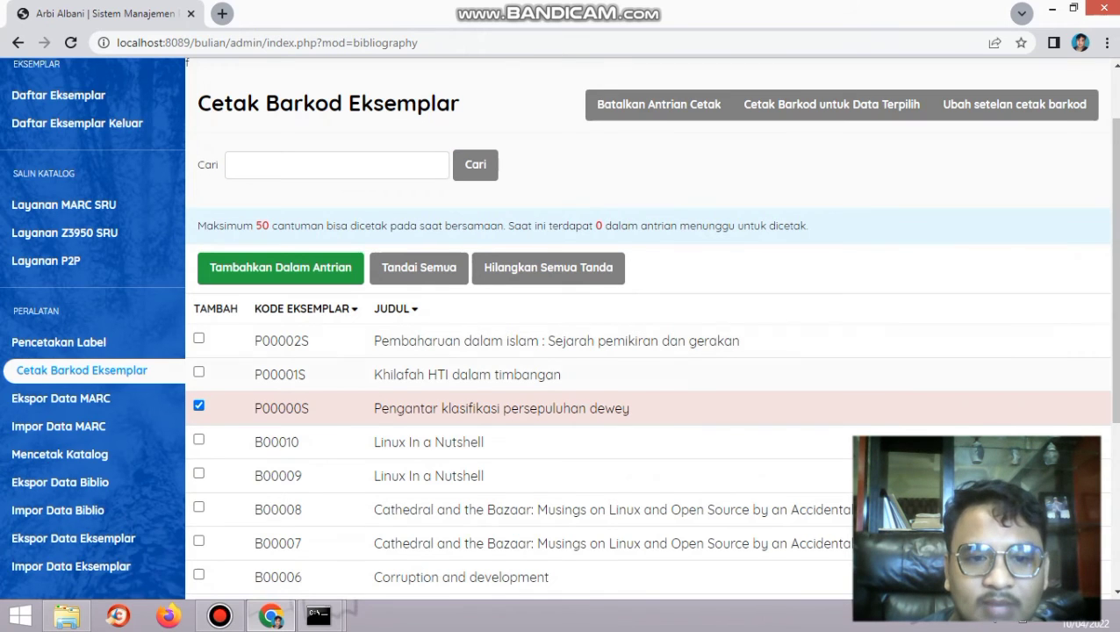
pyautogui.click(280, 267)
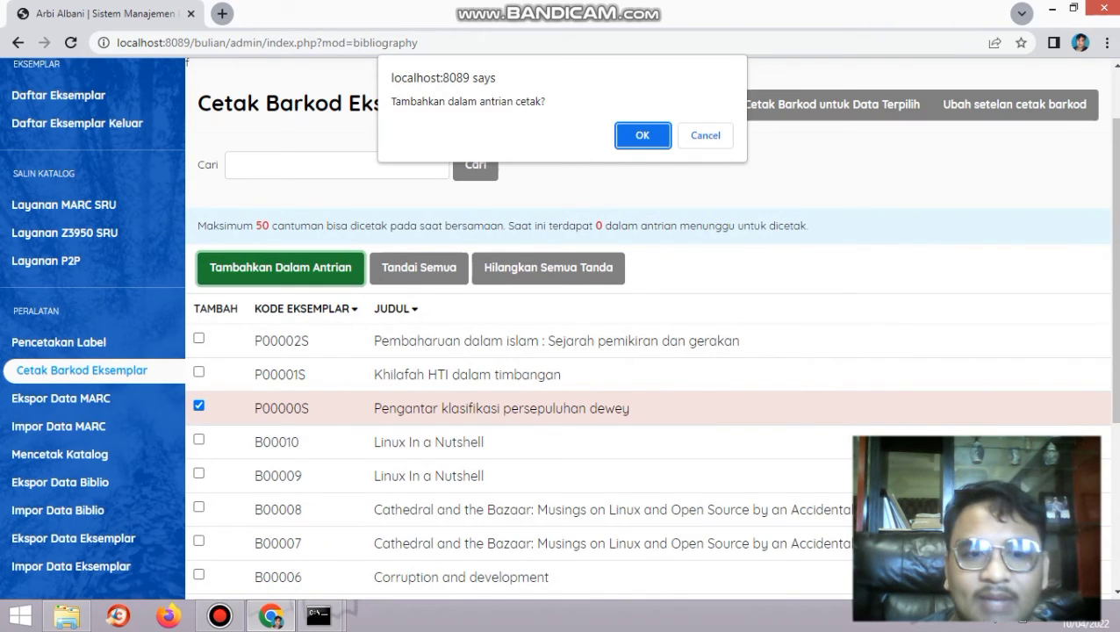
pyautogui.press('Return')
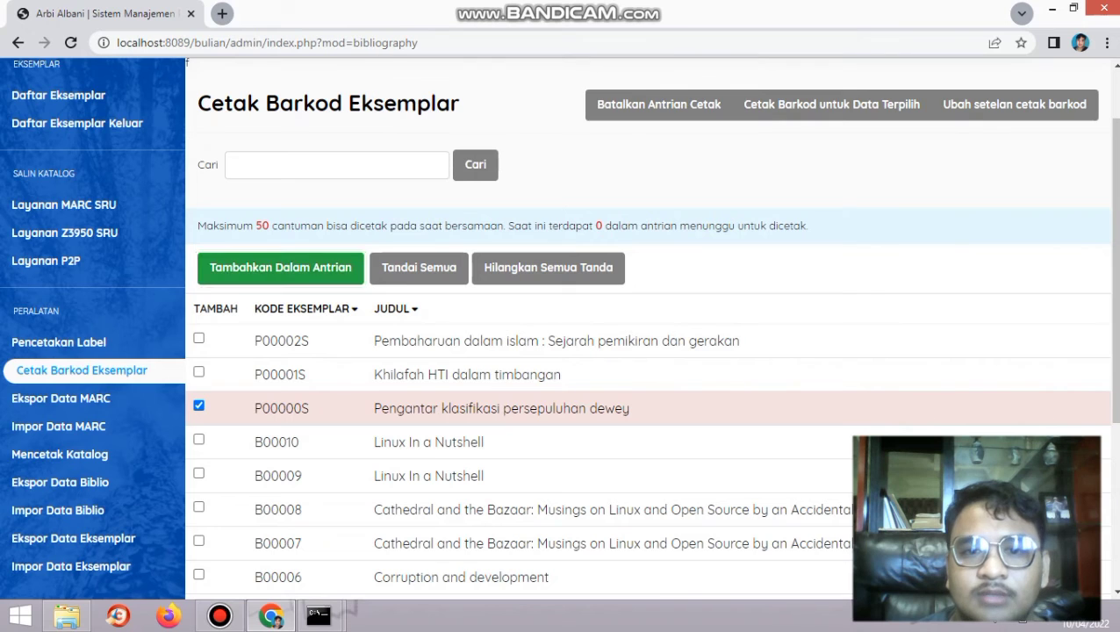
pyautogui.scroll(1, 650, 351)
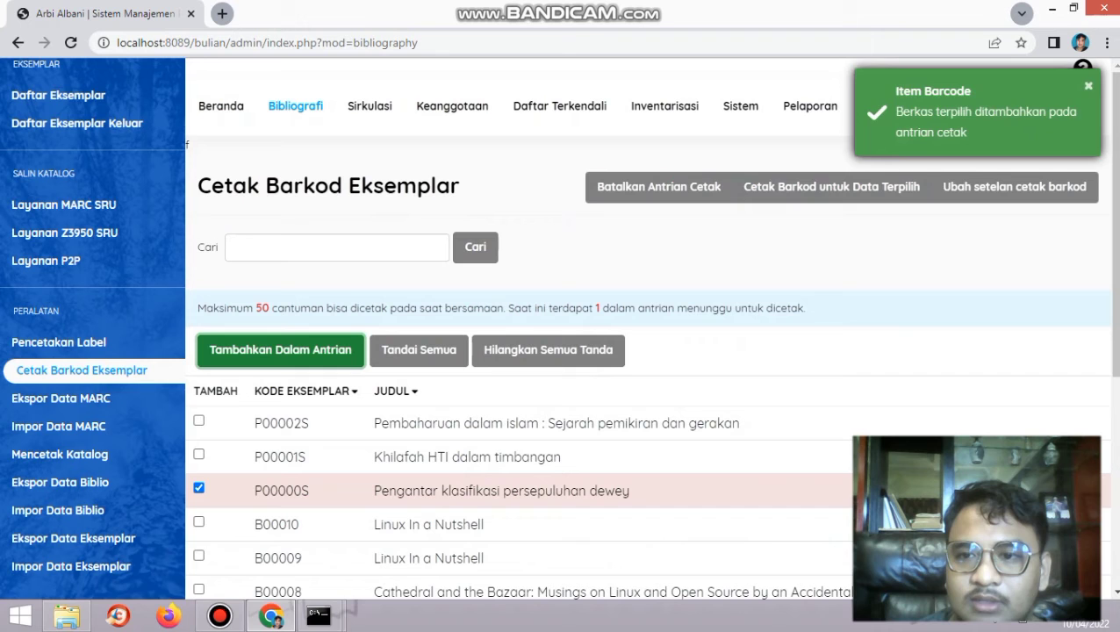
pyautogui.click(832, 186)
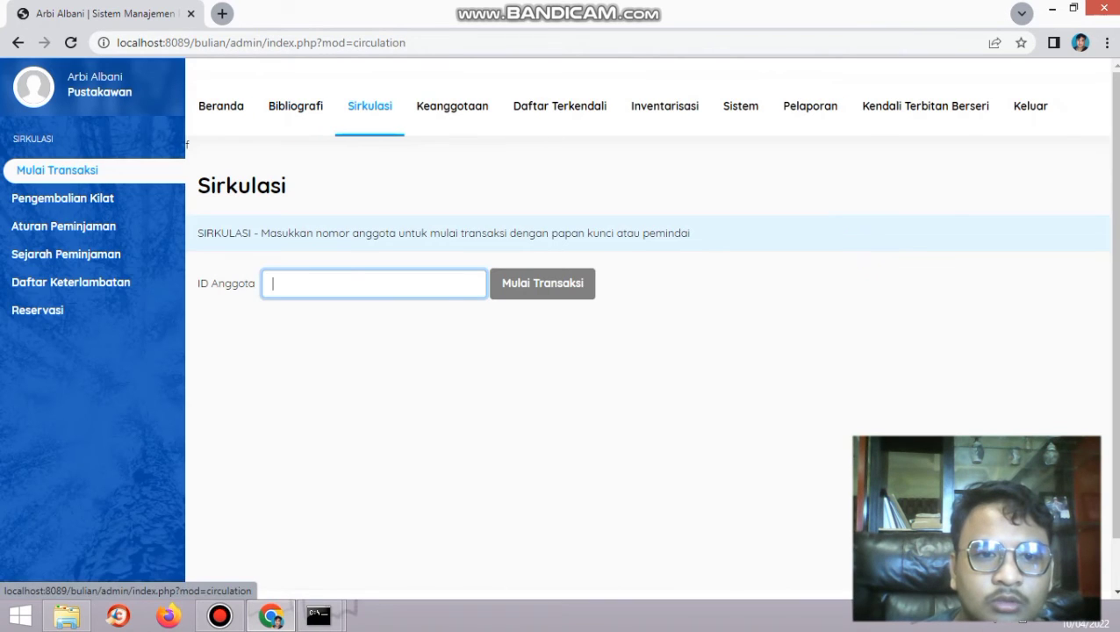
# - Get the first listed member's ID from Keanggotaan and start a Sirkulasi transaction with that member ID
pyautogui.click(370, 106)
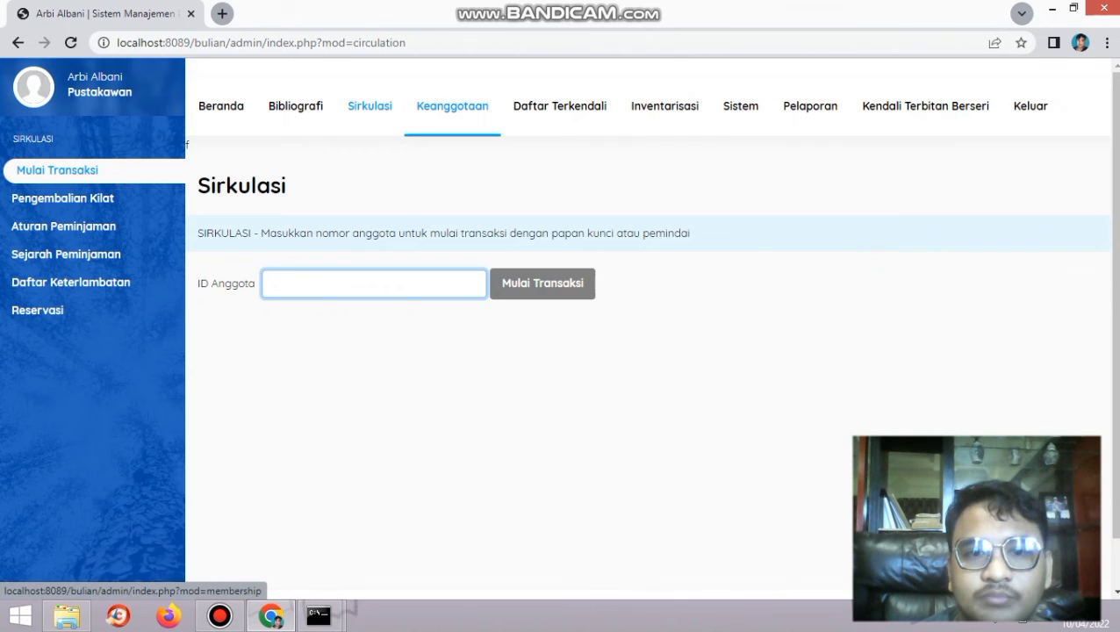
pyautogui.click(452, 106)
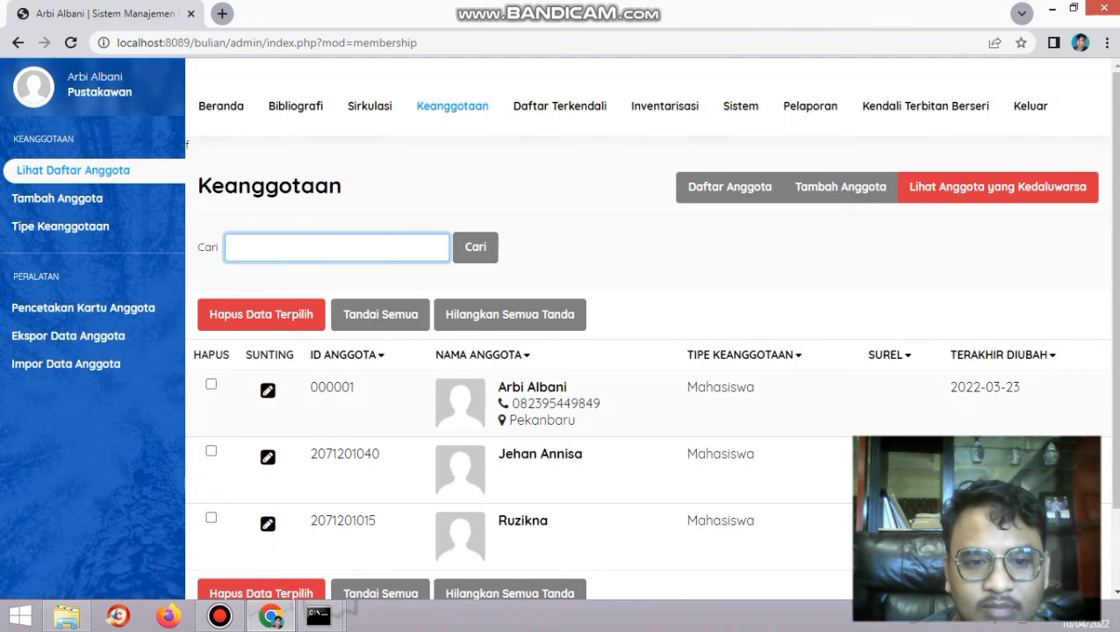
pyautogui.moveTo(355, 388); pyautogui.dragTo(309, 387)
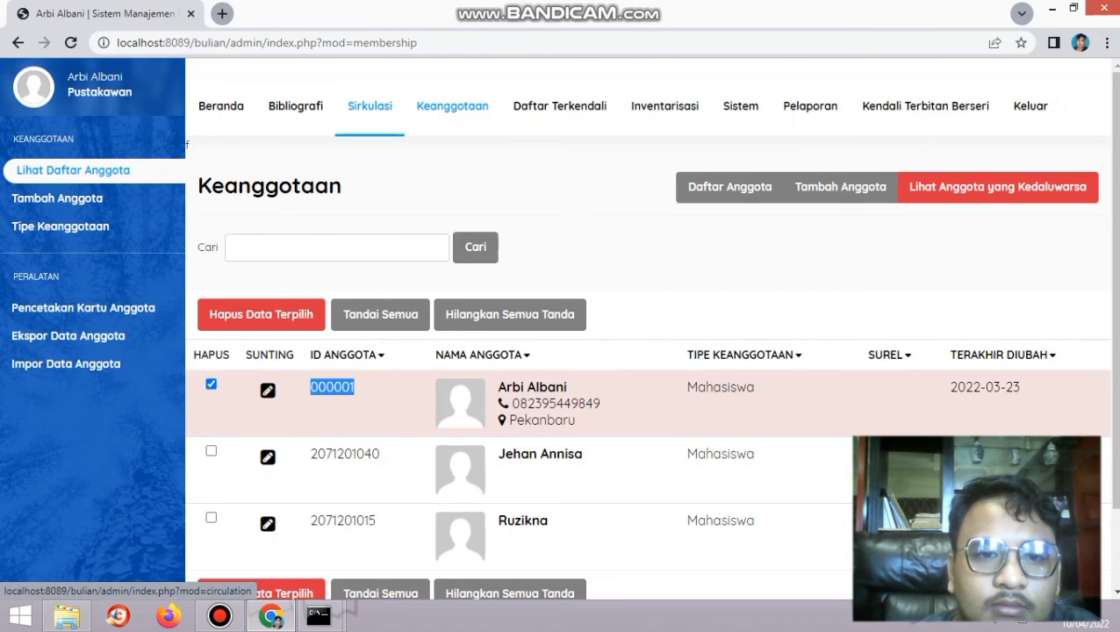
pyautogui.click(369, 105)
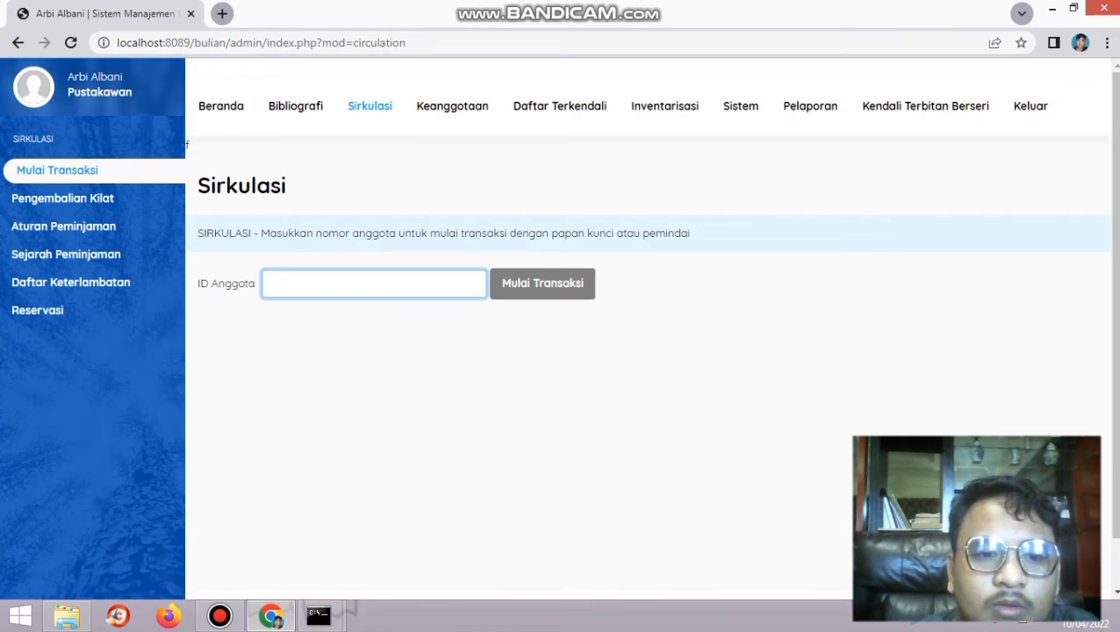
pyautogui.write('000001')
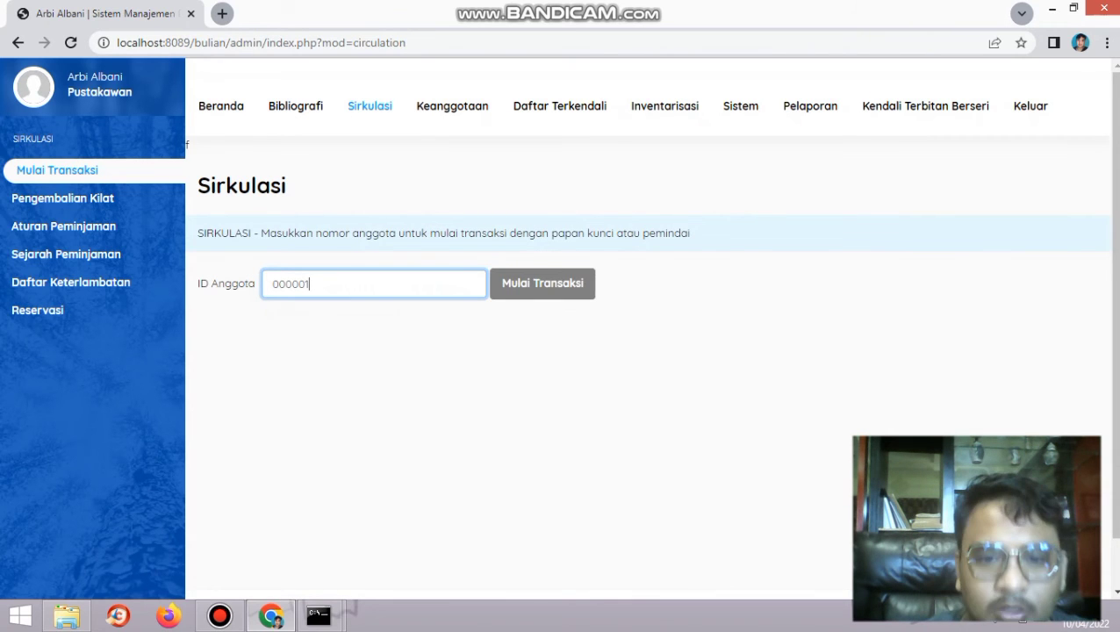
pyautogui.press('Tab')
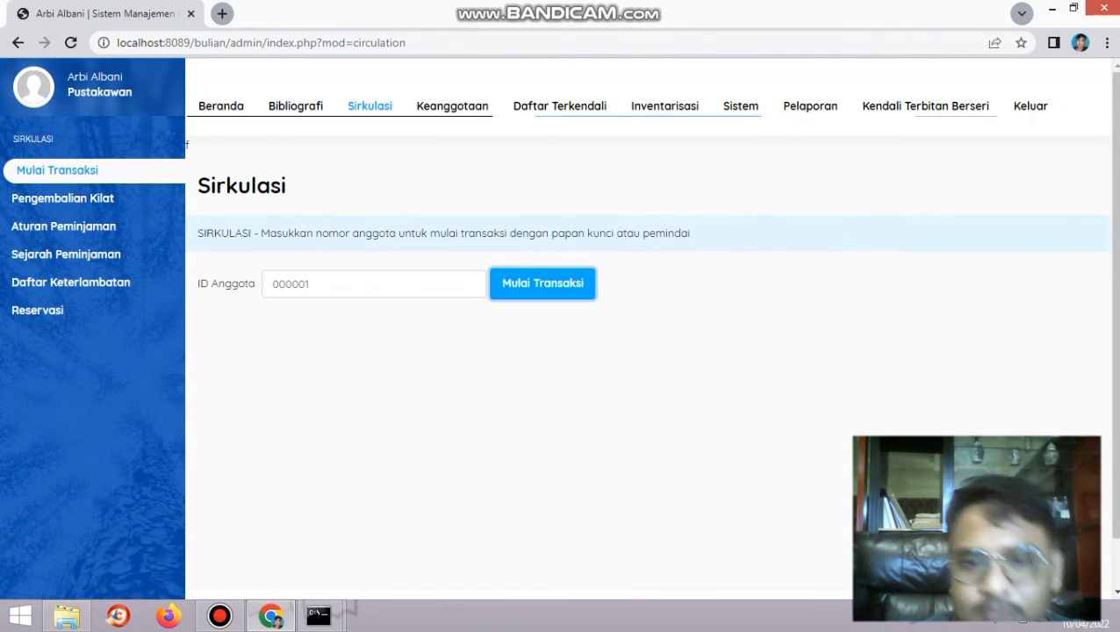
pyautogui.press('Return')
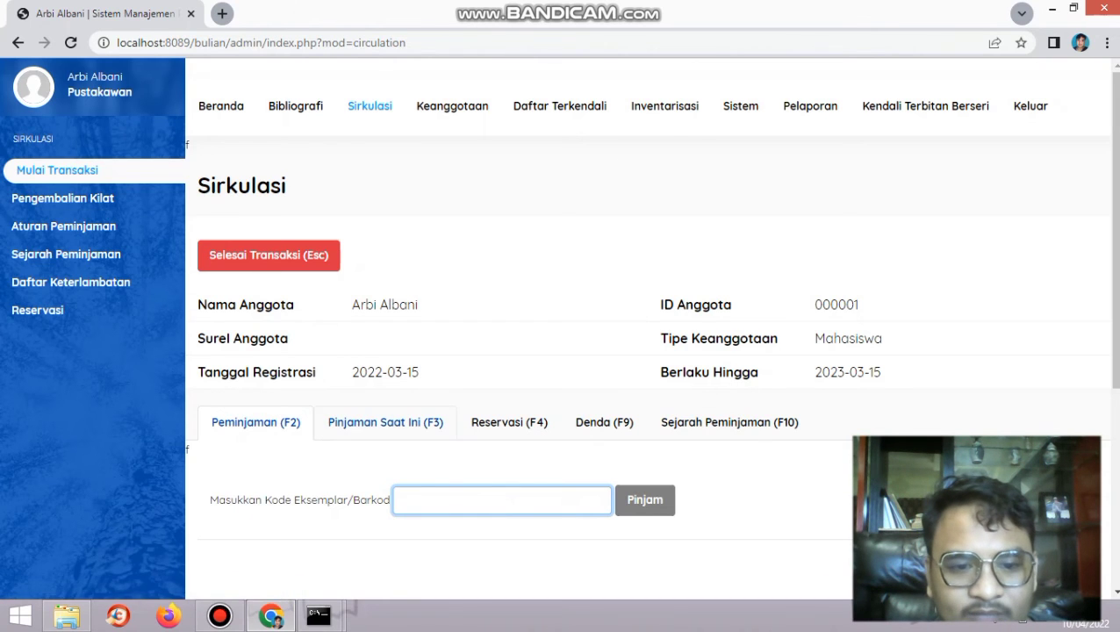
# - Examine the member's Pinjaman Saat Ini, Reservasi, Denda and Sejarah Peminjaman sections, ending at the Peminjaman item code entry
pyautogui.click(387, 422)
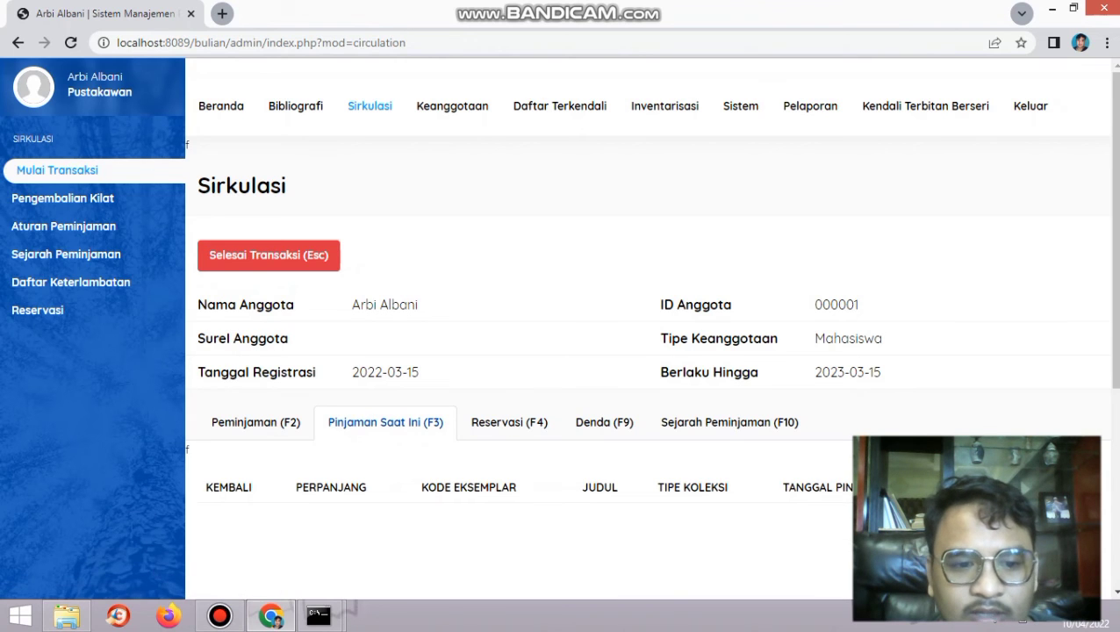
pyautogui.scroll(-1, 650, 351)
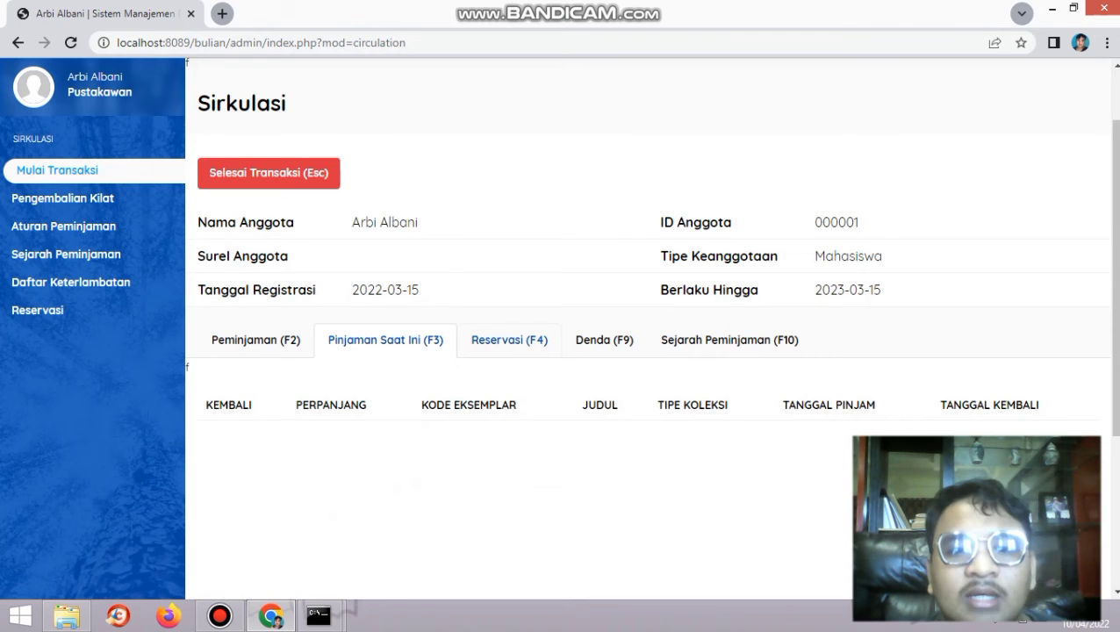
pyautogui.click(509, 340)
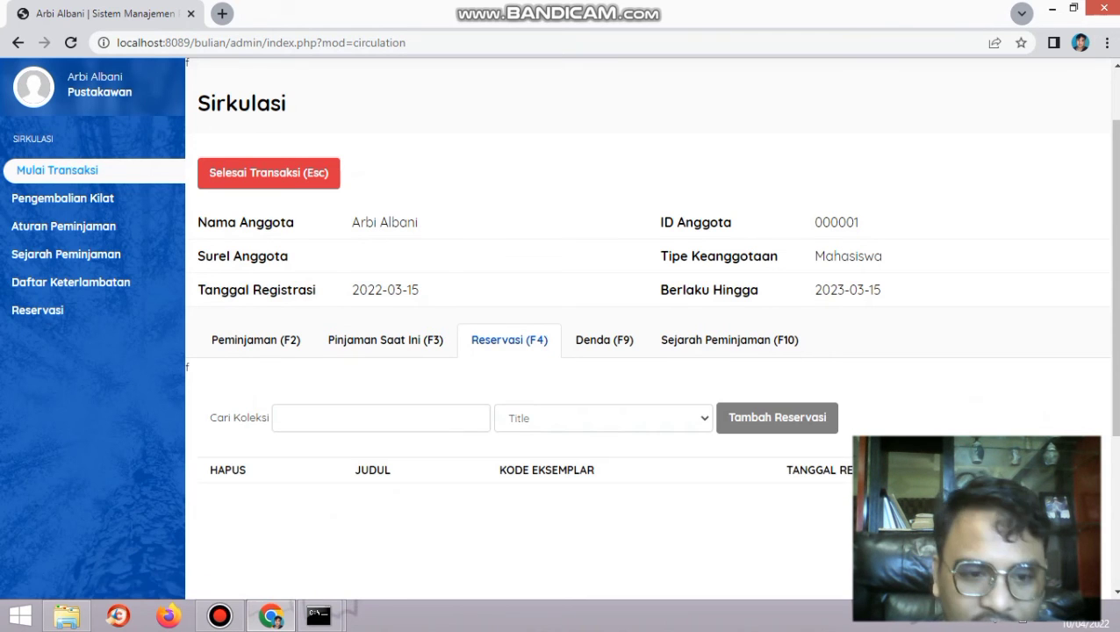
pyautogui.click(604, 339)
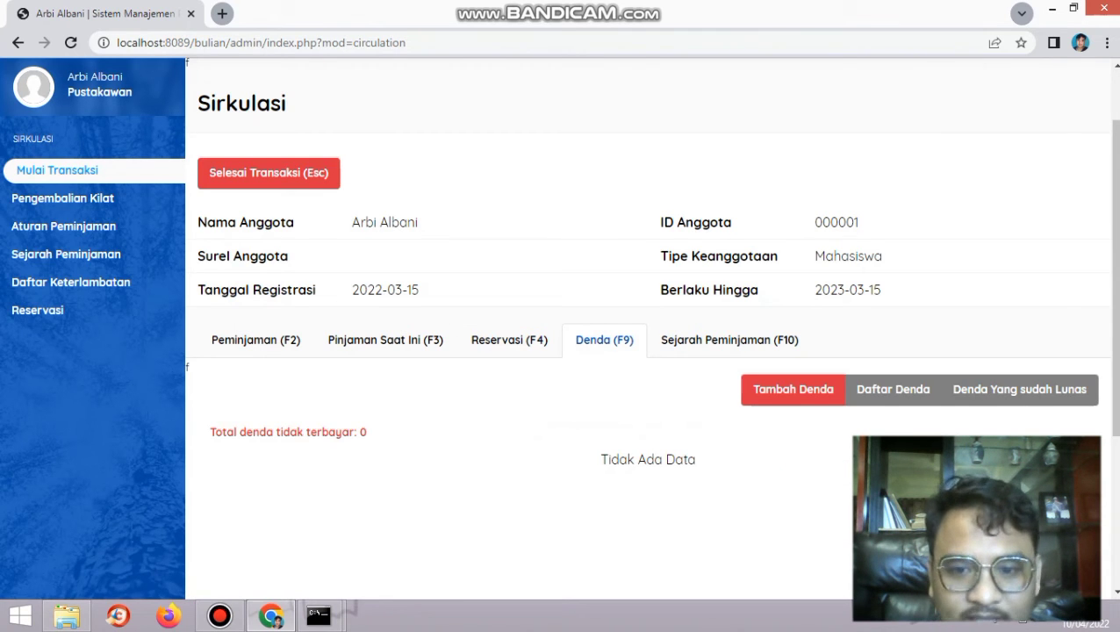
pyautogui.click(730, 340)
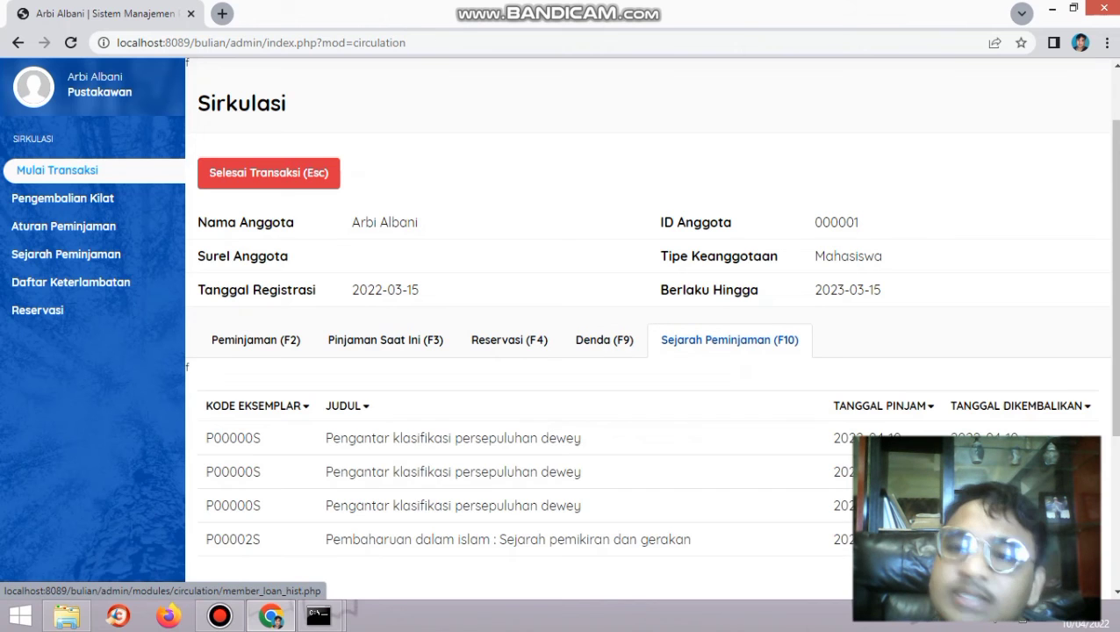
pyautogui.scroll(-3, 729, 340)
pyautogui.scroll(3, 729, 340)
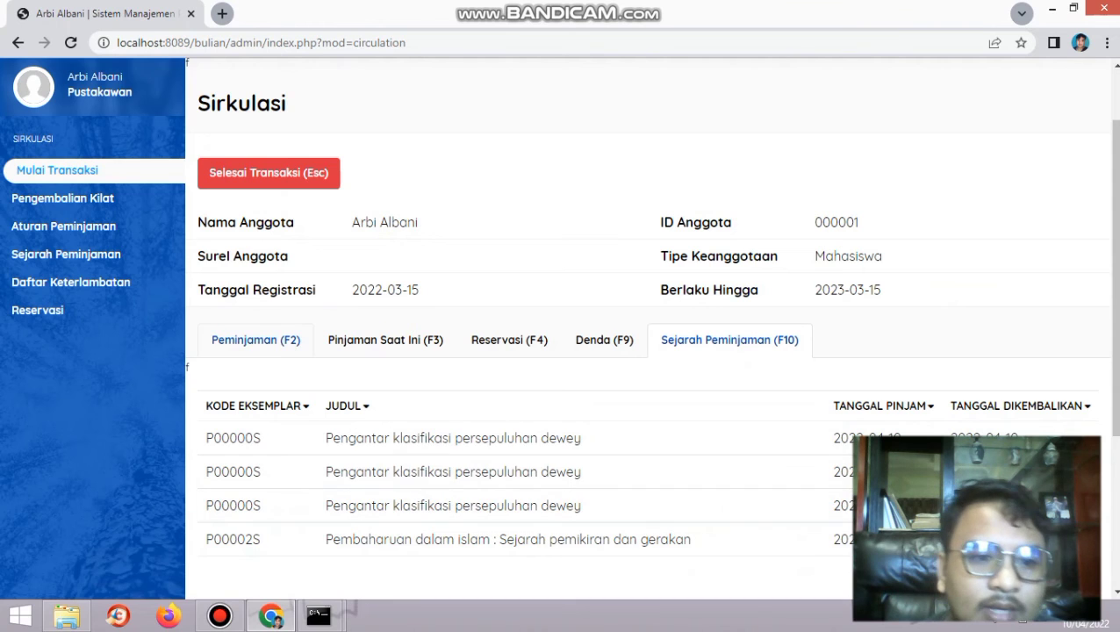
pyautogui.click(256, 340)
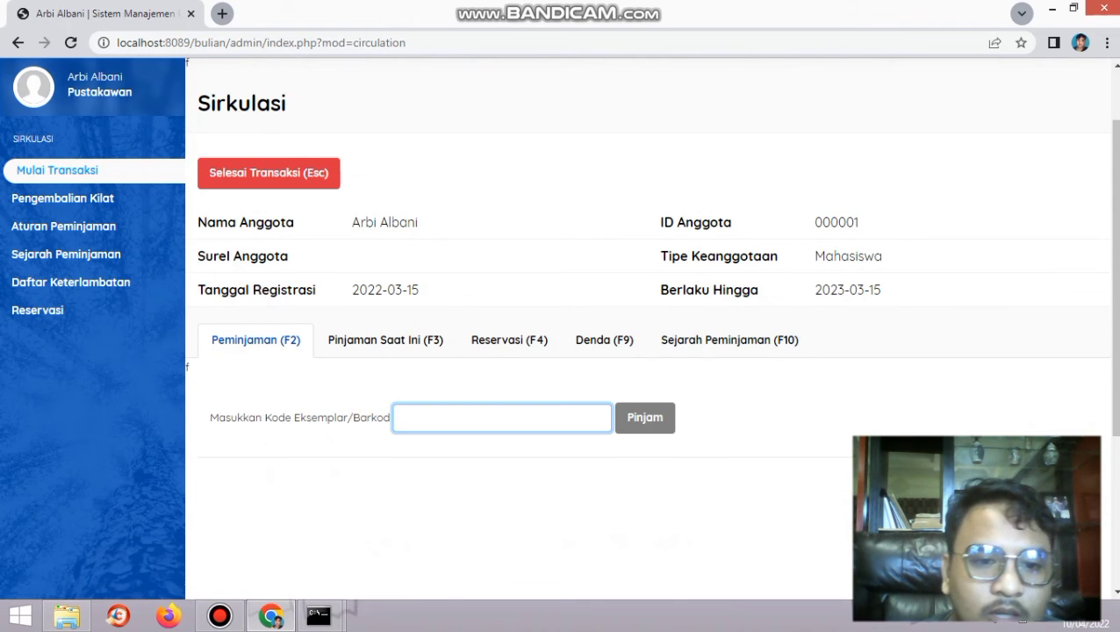
pyautogui.scroll(1, 645, 500)
pyautogui.scroll(-2, 646, 500)
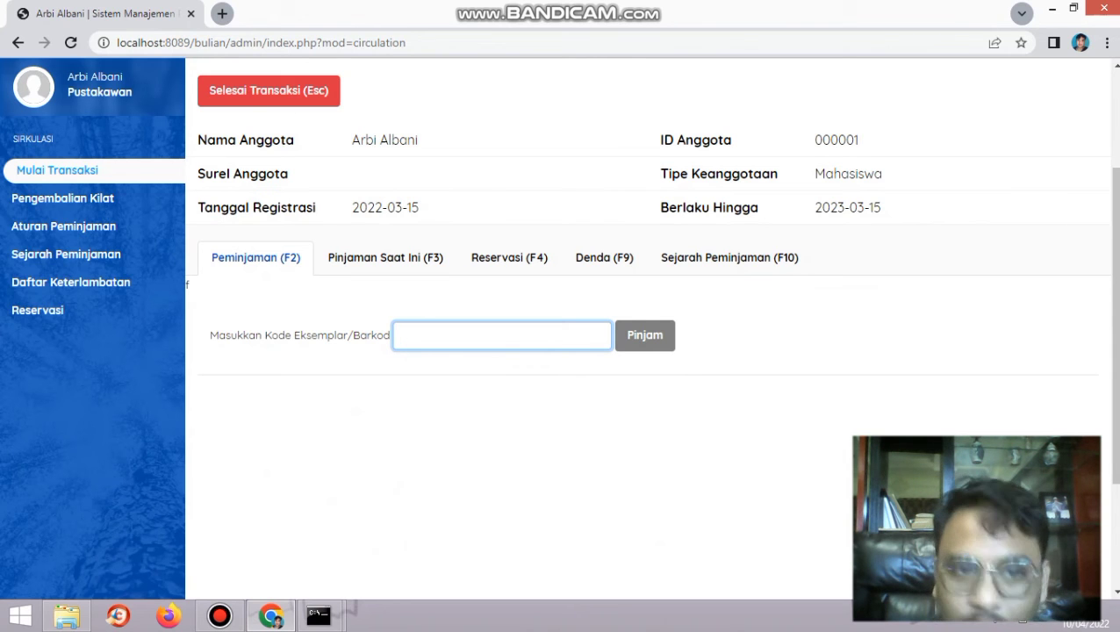
pyautogui.scroll(2, 269, 254)
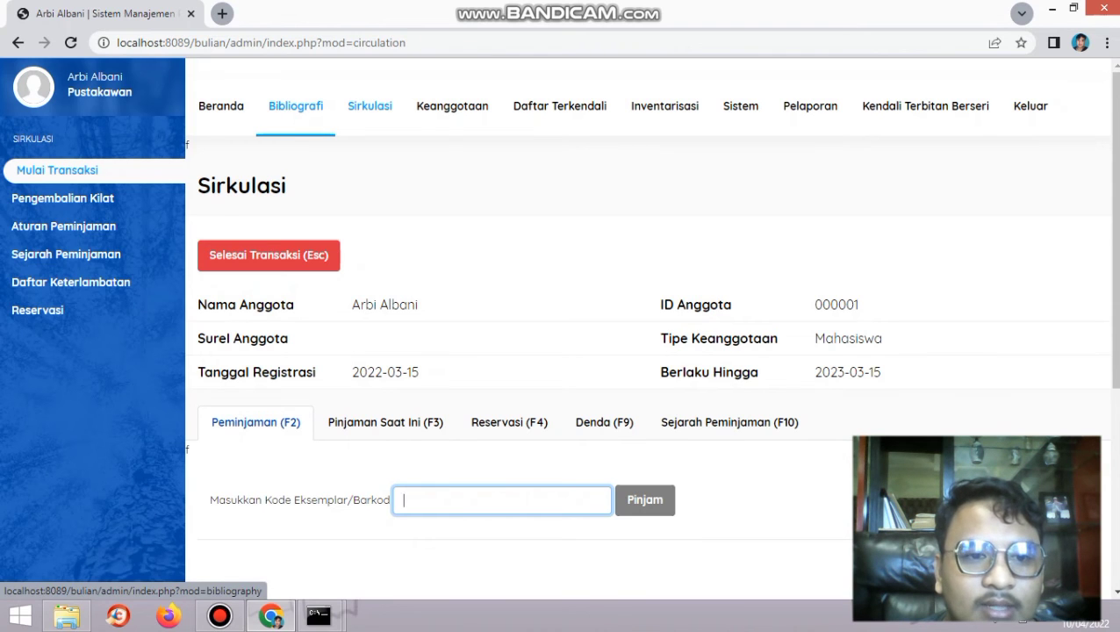
# - Find Khilafah HTI dalam timbangan in the Bibliografi module's Daftar Eksemplar and select its item code
pyautogui.click(295, 106)
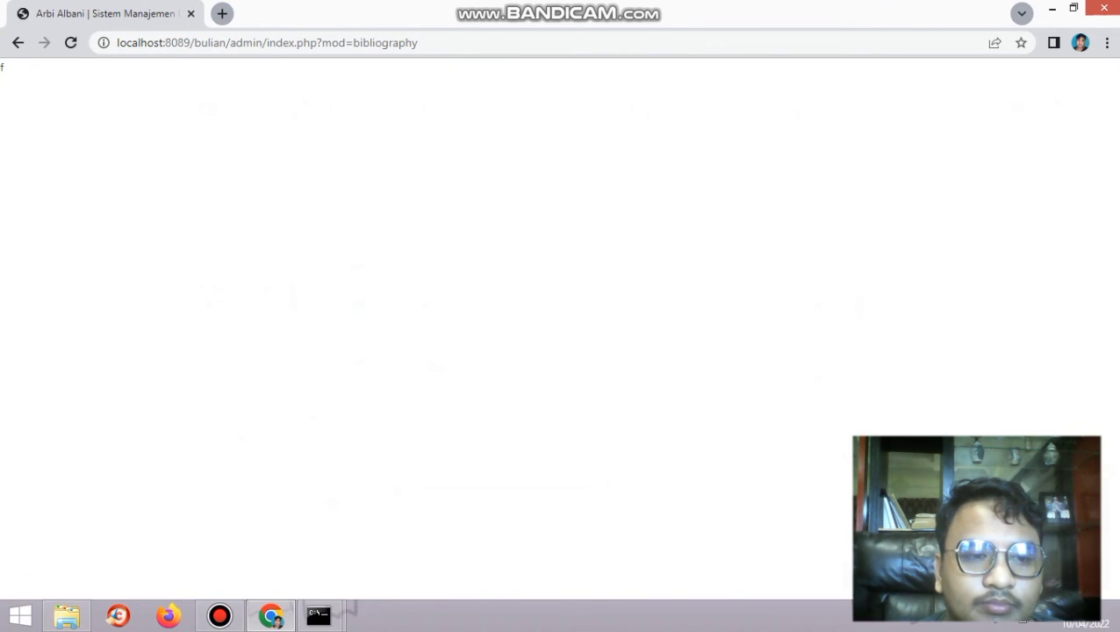
pyautogui.scroll(-3, 93, 439)
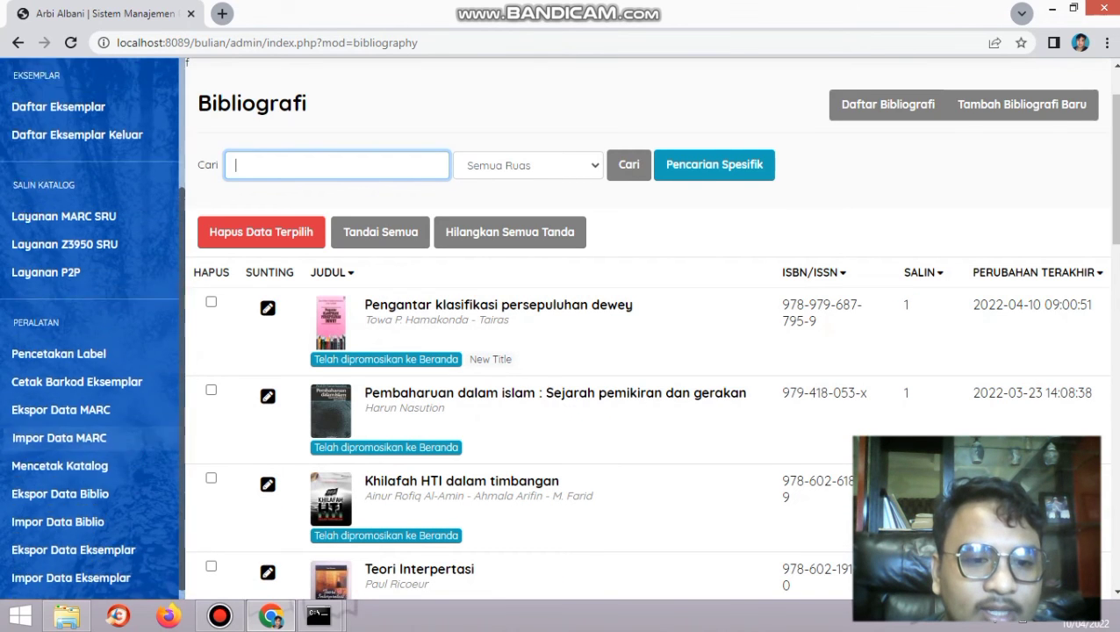
pyautogui.scroll(1, 107, 413)
pyautogui.scroll(-1, 106, 413)
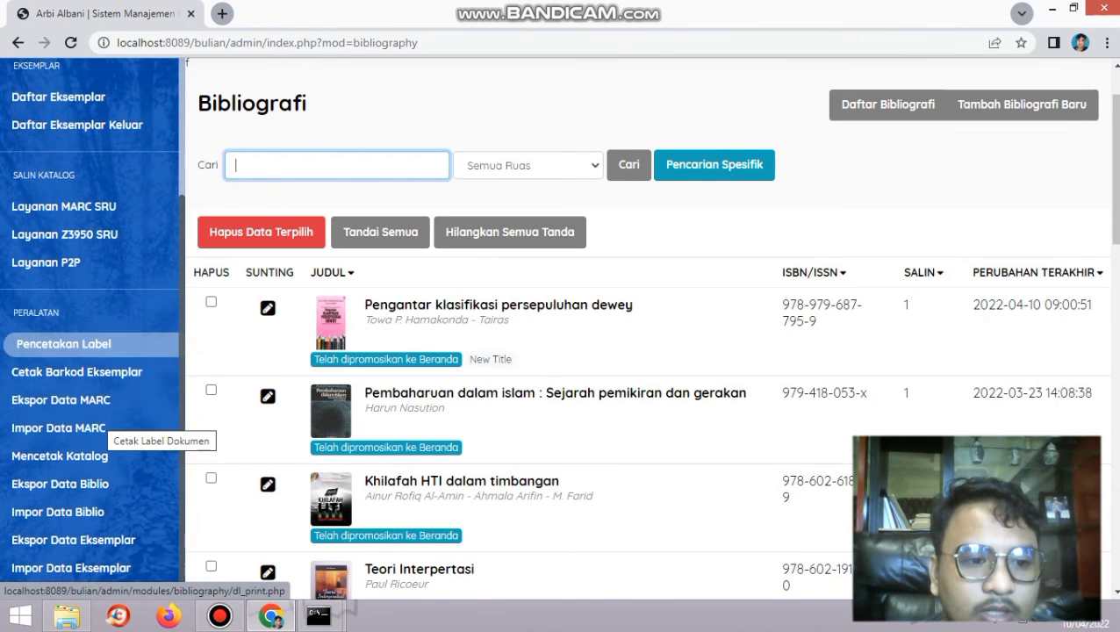
pyautogui.scroll(1, 87, 369)
pyautogui.scroll(1, 88, 260)
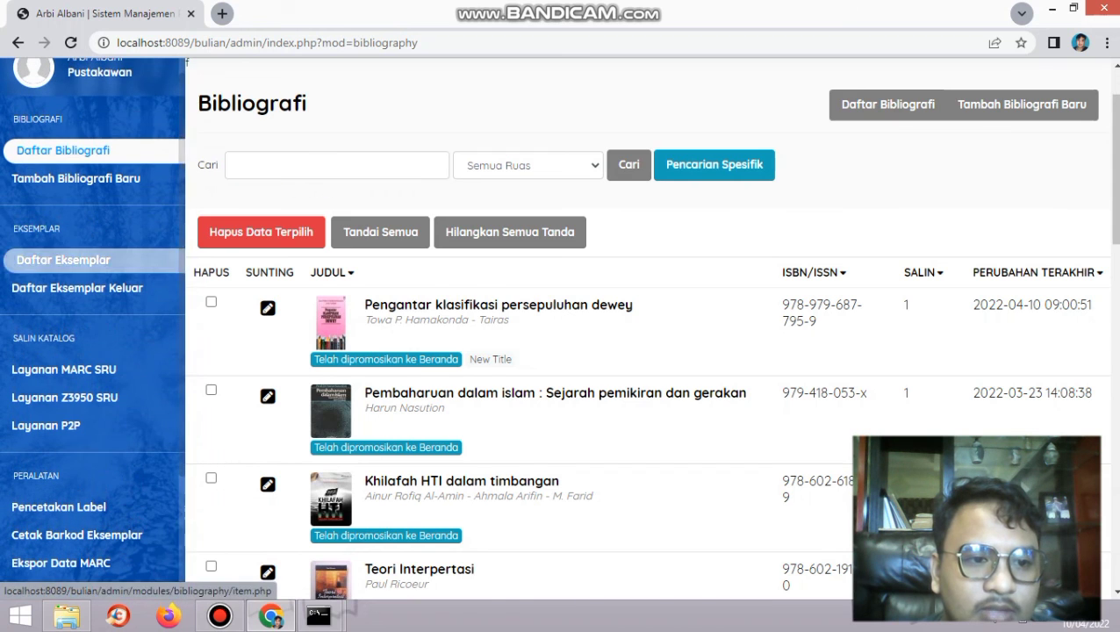
pyautogui.click(64, 260)
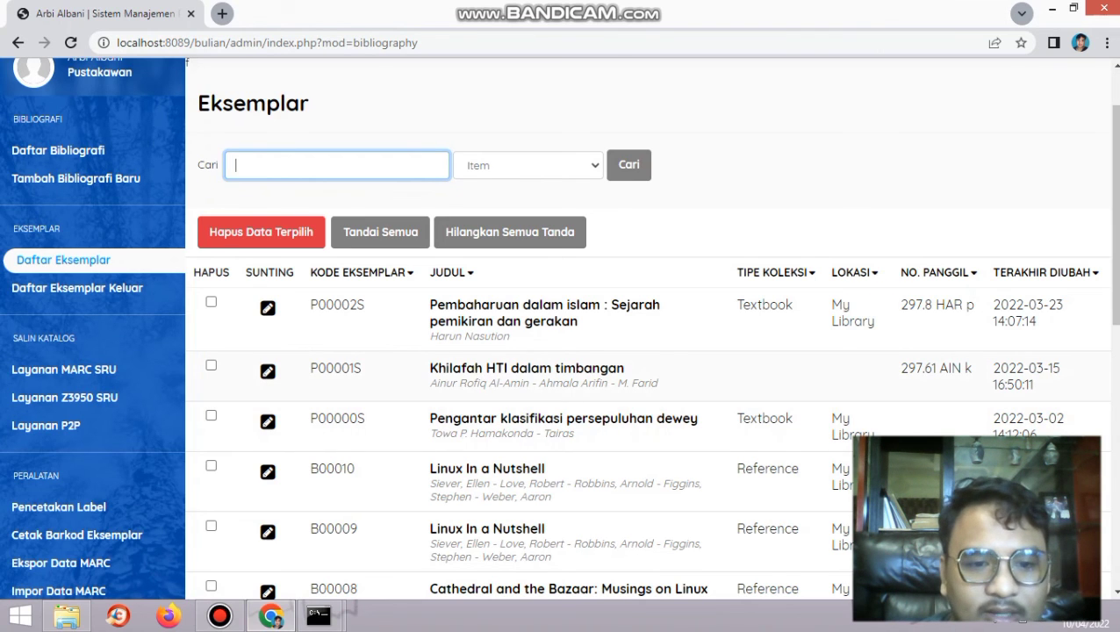
pyautogui.moveTo(363, 368); pyautogui.dragTo(309, 369)
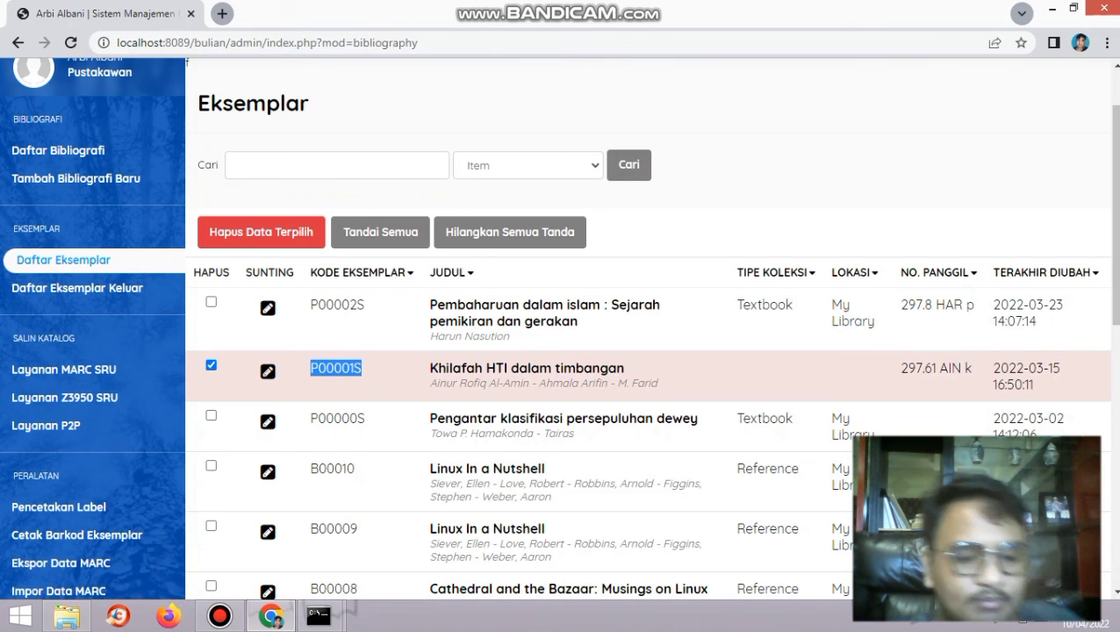
pyautogui.scroll(1, 650, 352)
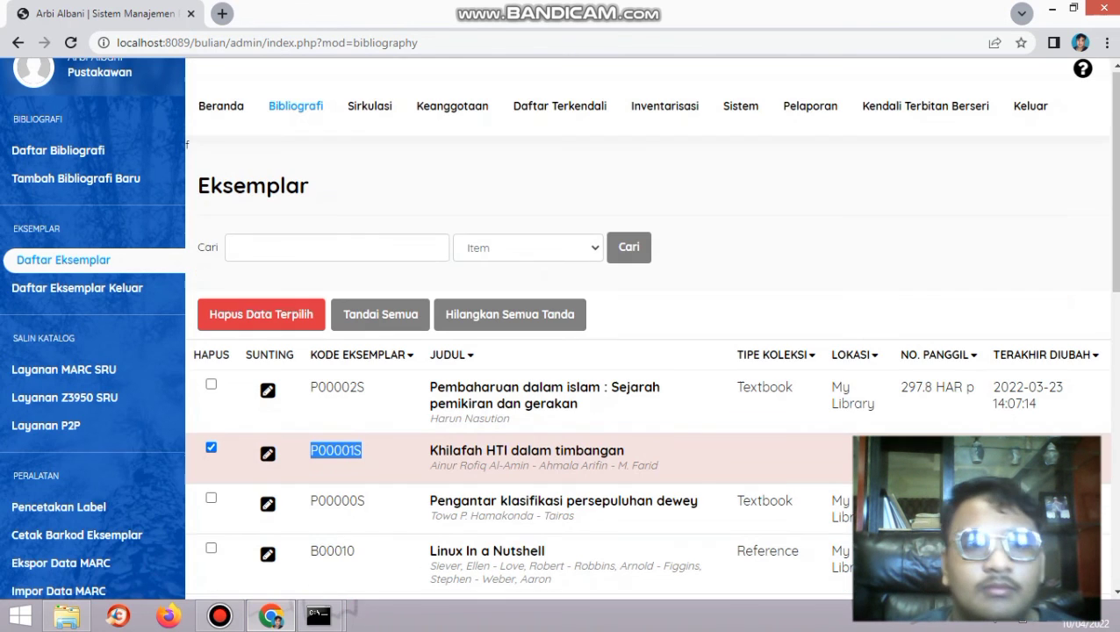
# - Lend item P00001S, Khilafah HTI dalam timbangan, to the member in the open Sirkulasi transaction
pyautogui.click(369, 105)
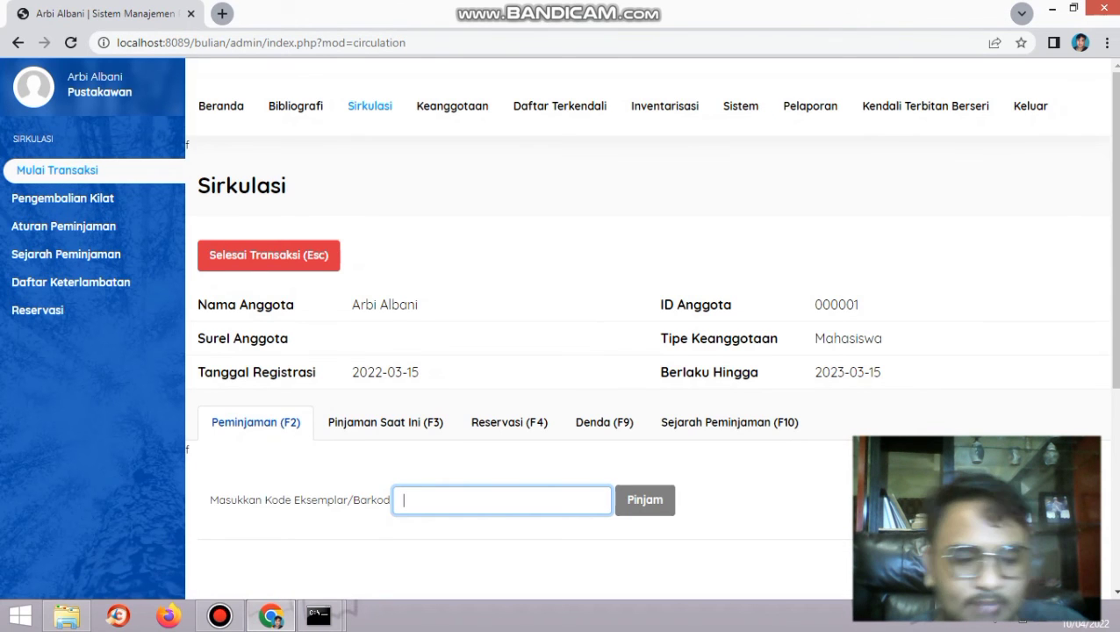
pyautogui.write('P000015')
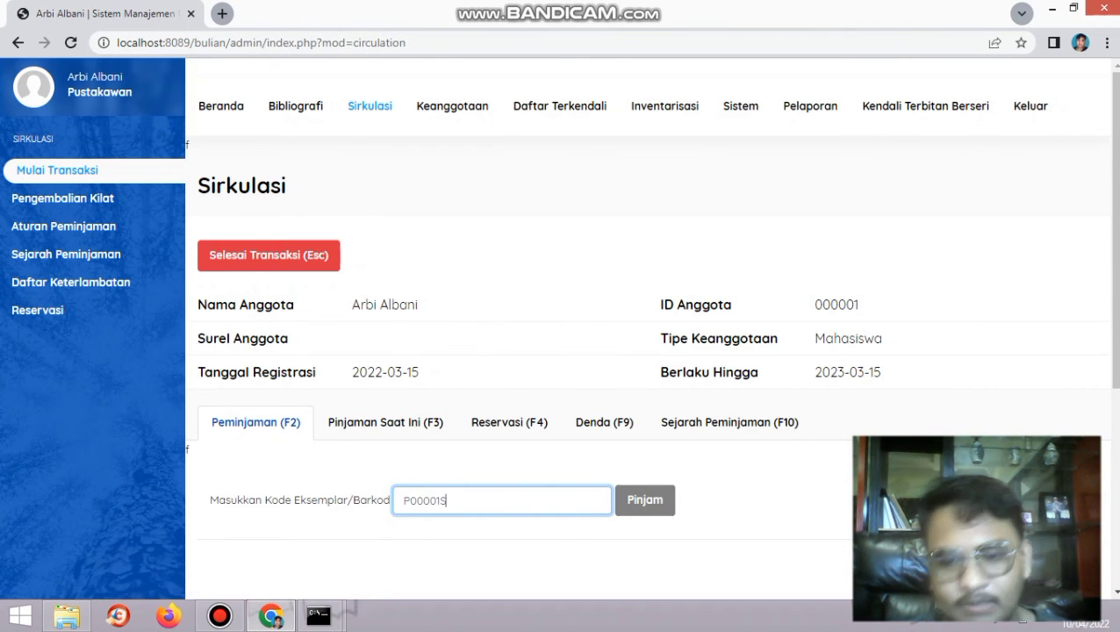
pyautogui.press('Return')
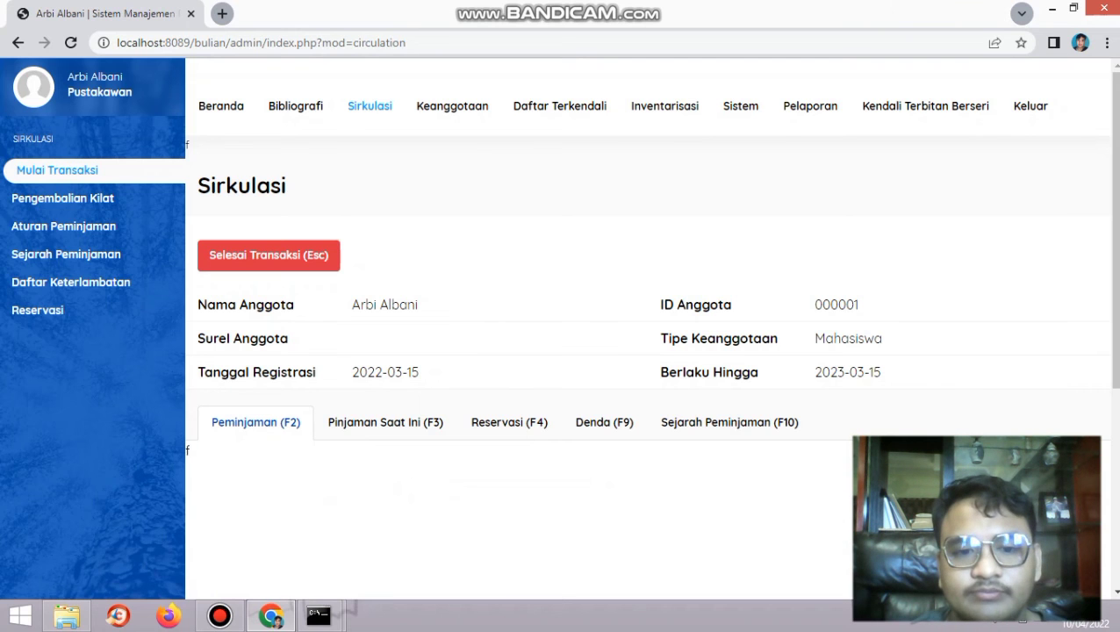
pyautogui.scroll(-4, 646, 299)
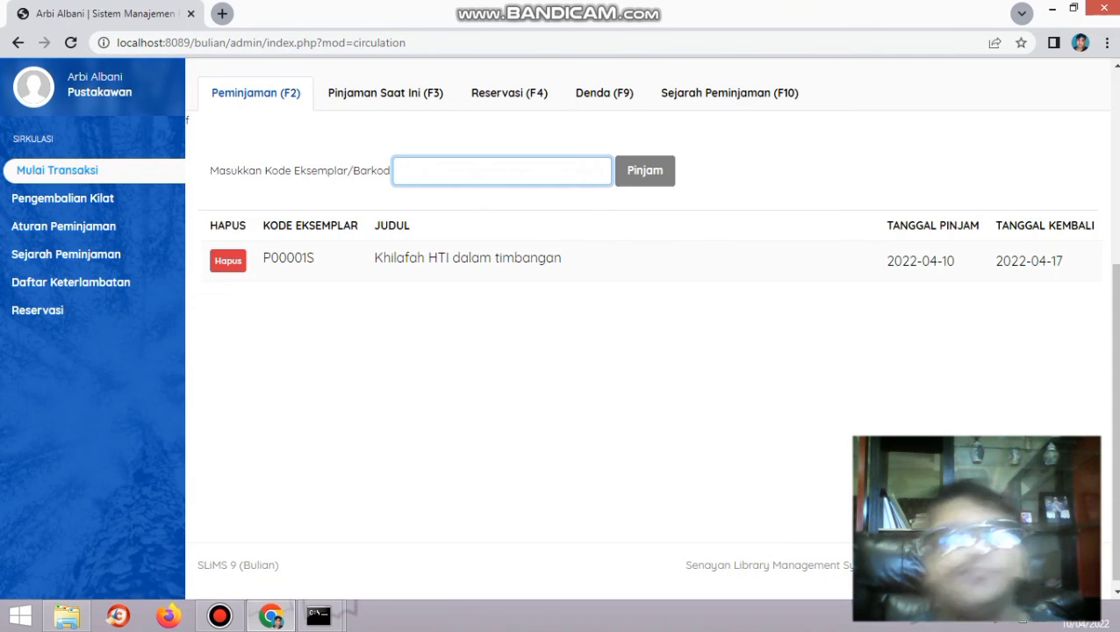
# - Finish the member's lending transaction in Sirkulasi and confirm closing it
pyautogui.scroll(2, 650, 333)
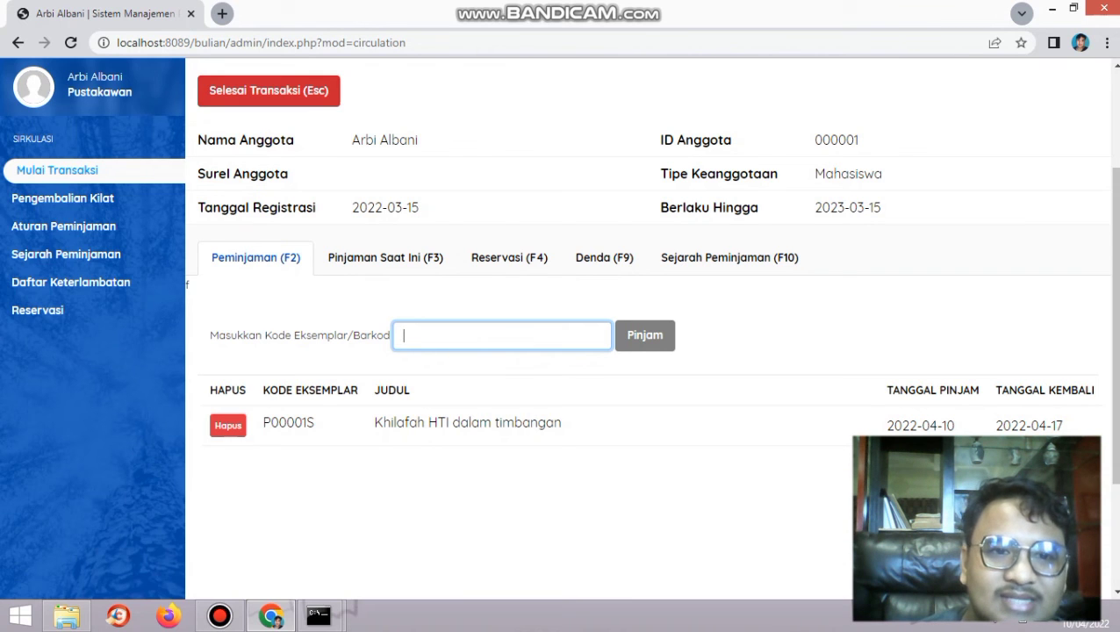
pyautogui.press('Escape')
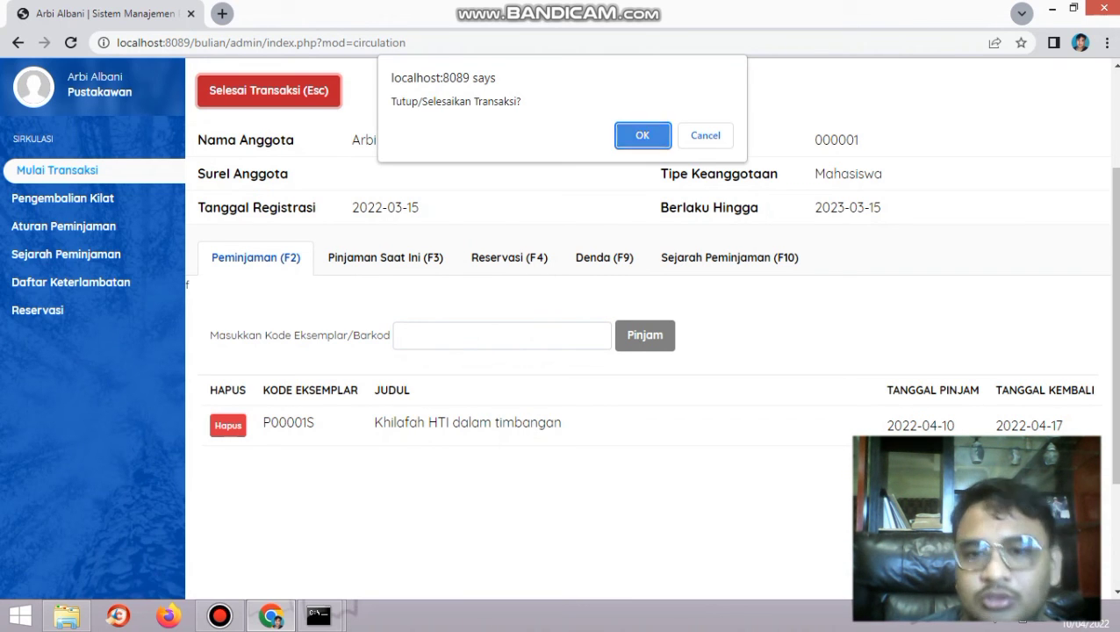
pyautogui.press('Return')
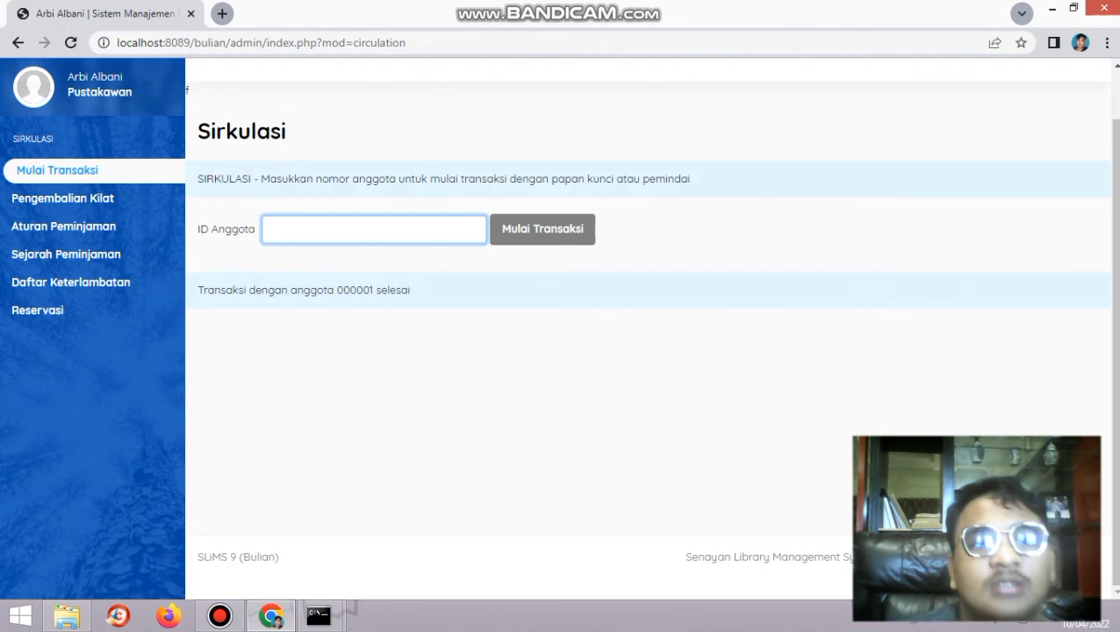
# - Look up the same borrower's member ID in Keanggotaan and open a new Sirkulasi transaction with it
pyautogui.scroll(1, 648, 334)
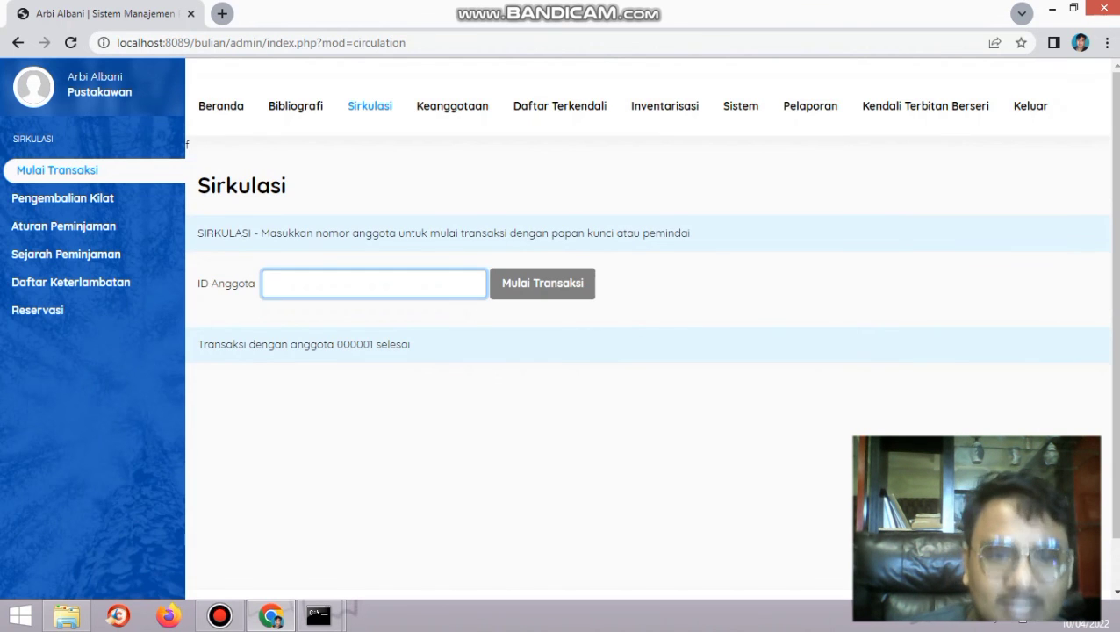
pyautogui.click(452, 105)
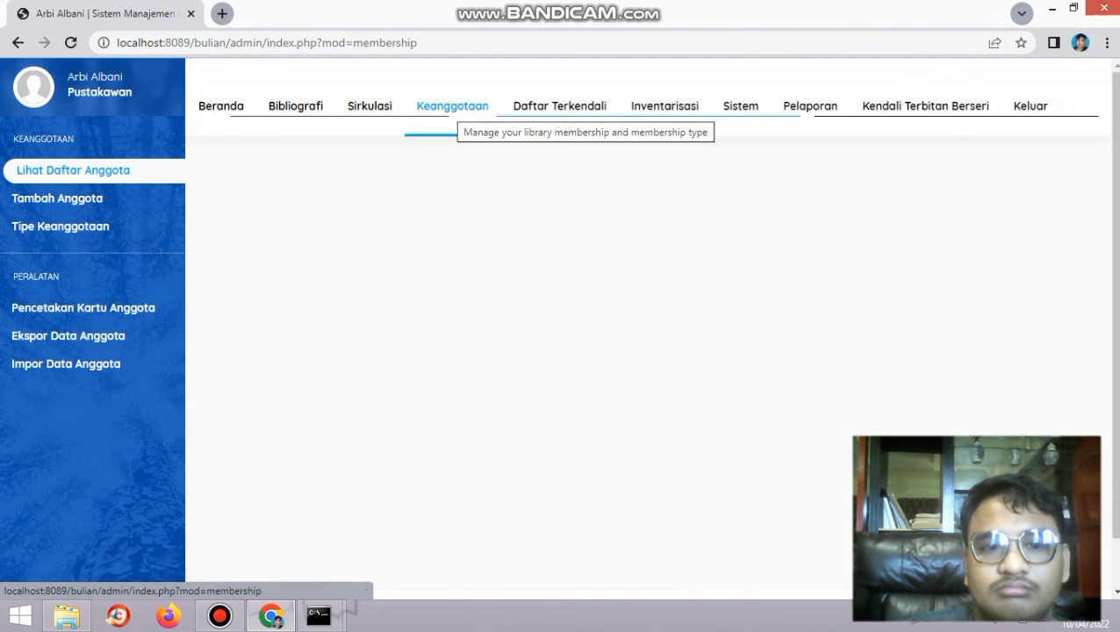
pyautogui.moveTo(354, 387); pyautogui.dragTo(307, 387)
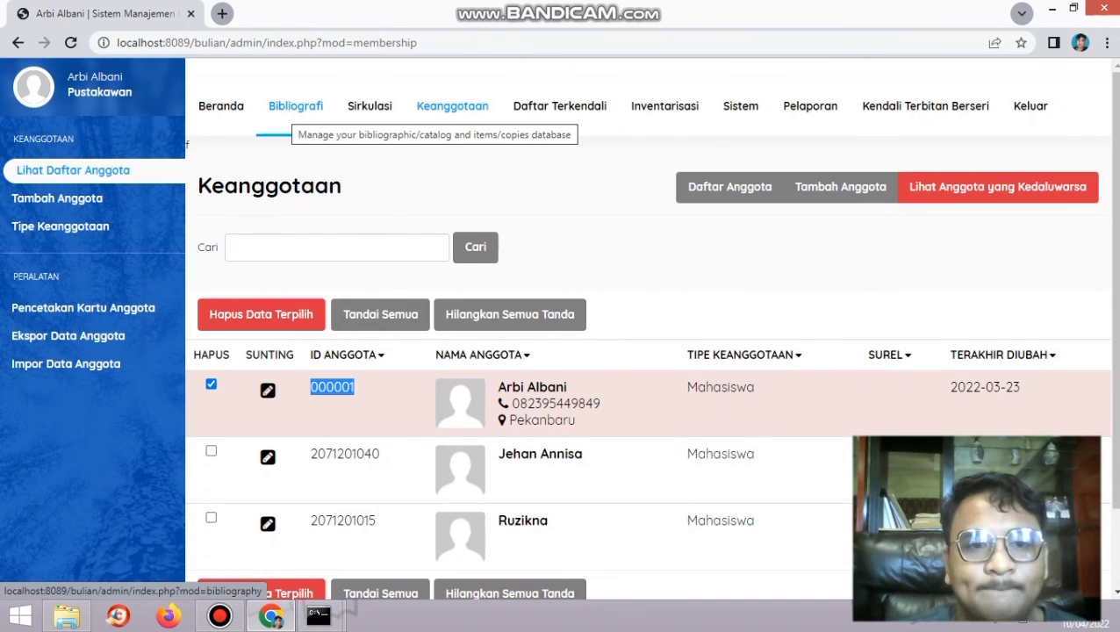
pyautogui.click(369, 106)
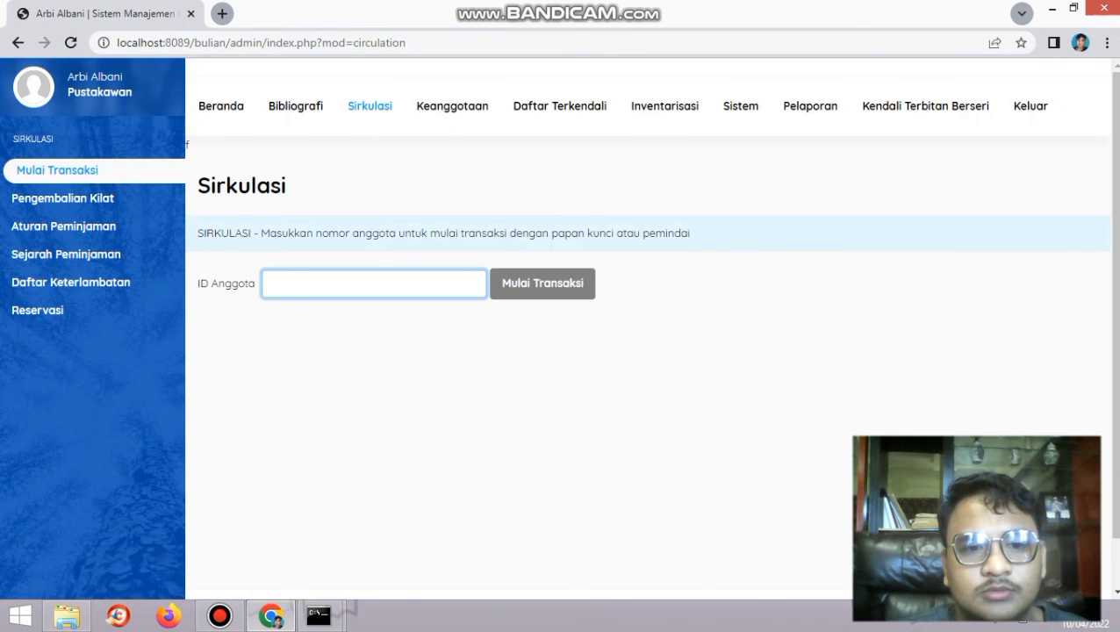
pyautogui.write('000001')
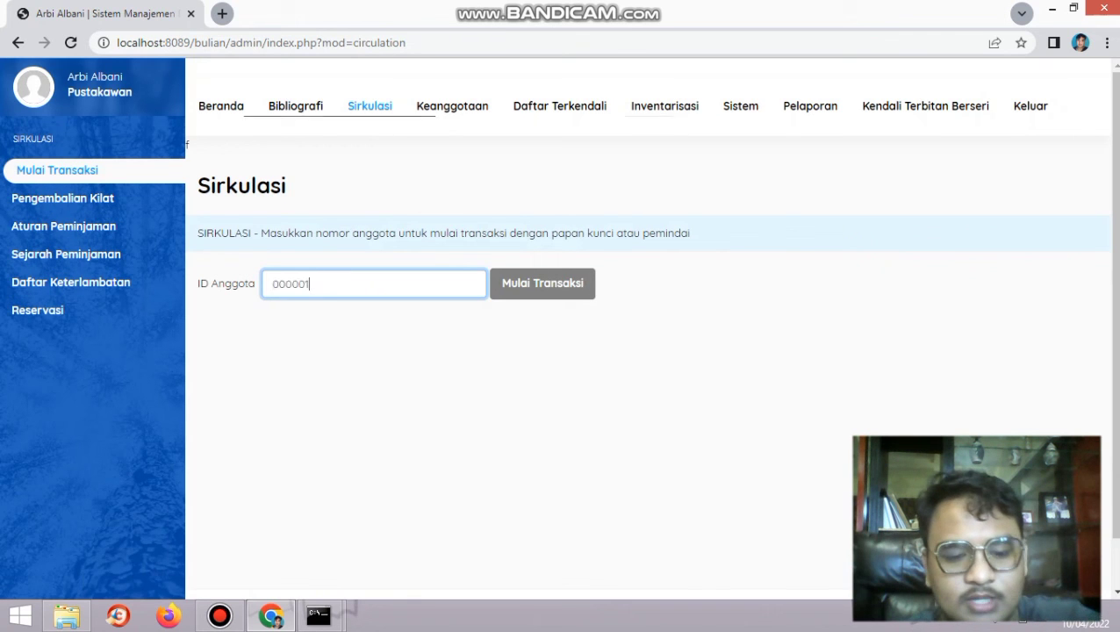
pyautogui.press('Tab')
pyautogui.press('Return')
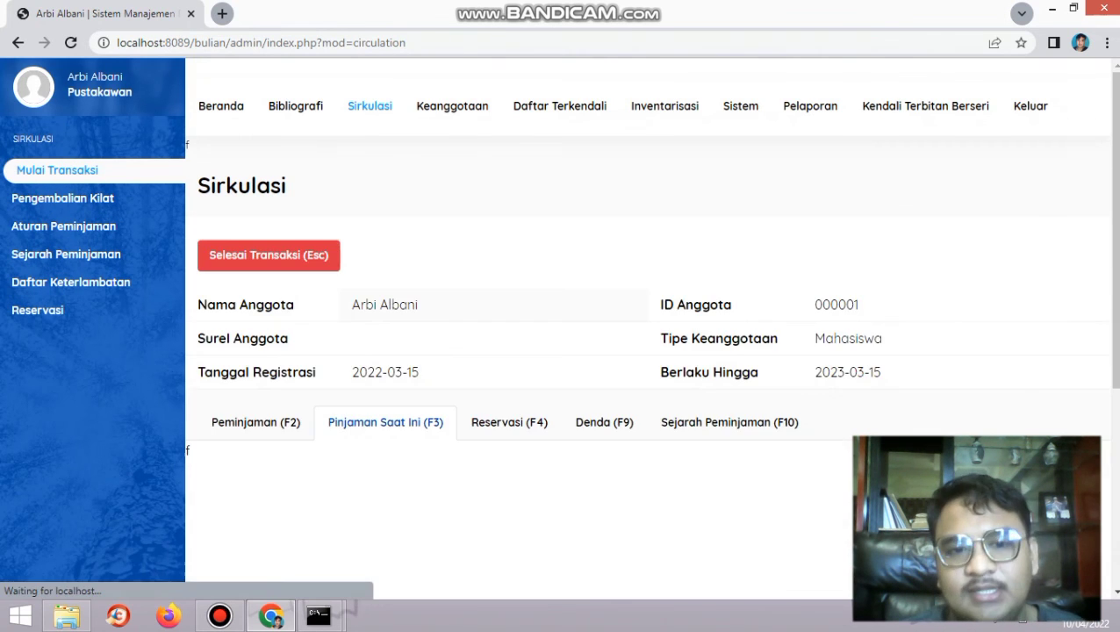
# - Return item P00001S, Khilafah HTI dalam timbangan, from the member's Pinjaman Saat Ini list and confirm the return
pyautogui.scroll(-1, 650, 351)
pyautogui.scroll(-1, 649, 352)
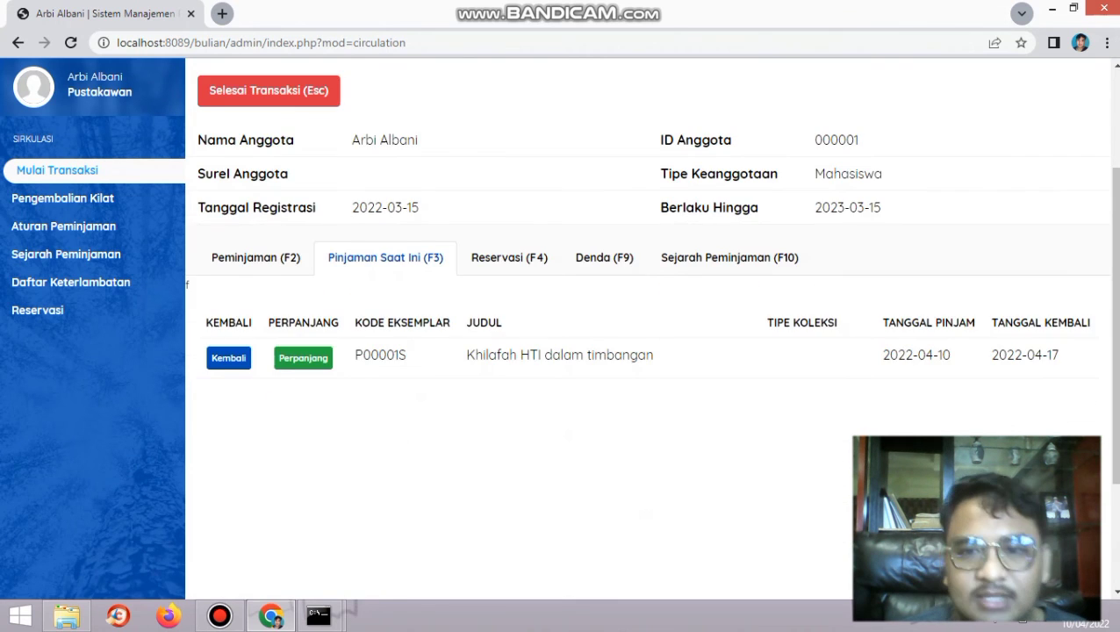
pyautogui.scroll(1, 650, 352)
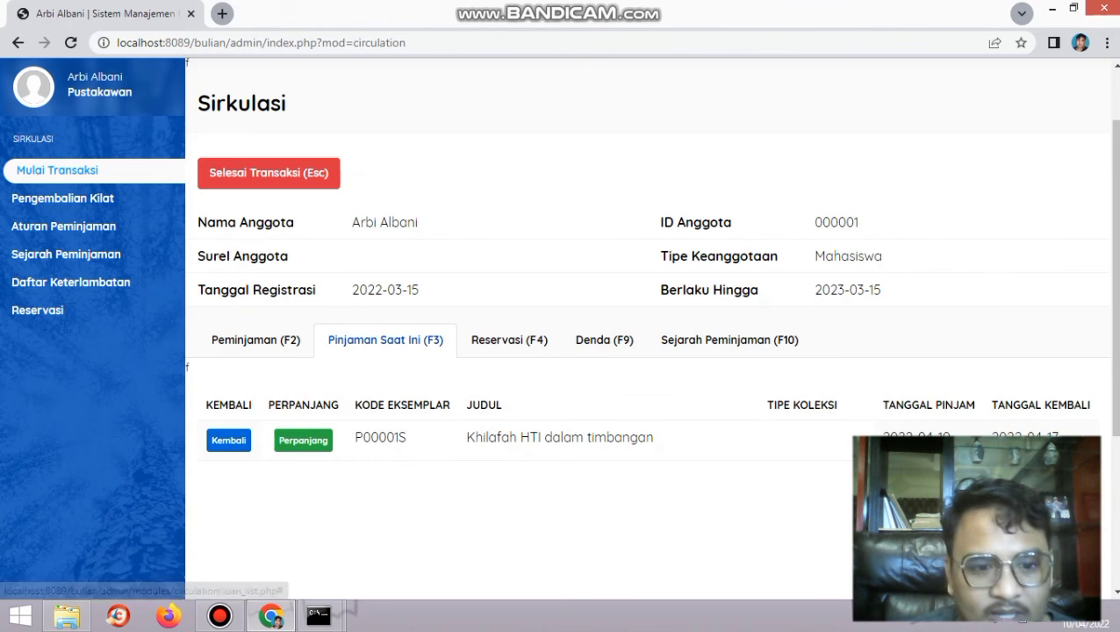
pyautogui.click(228, 439)
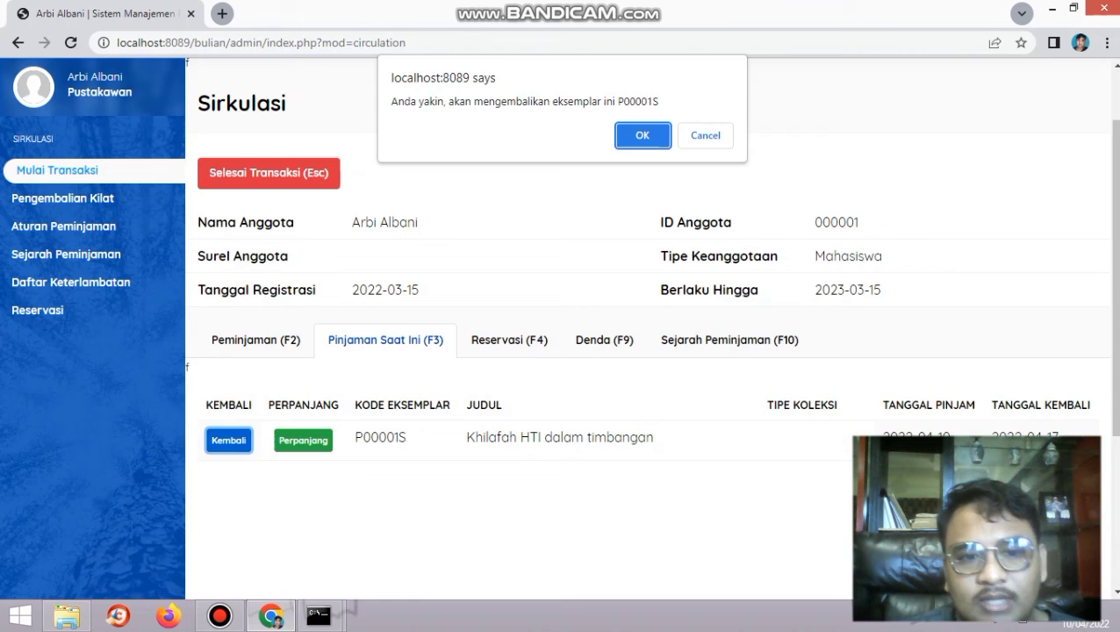
pyautogui.press('Return')
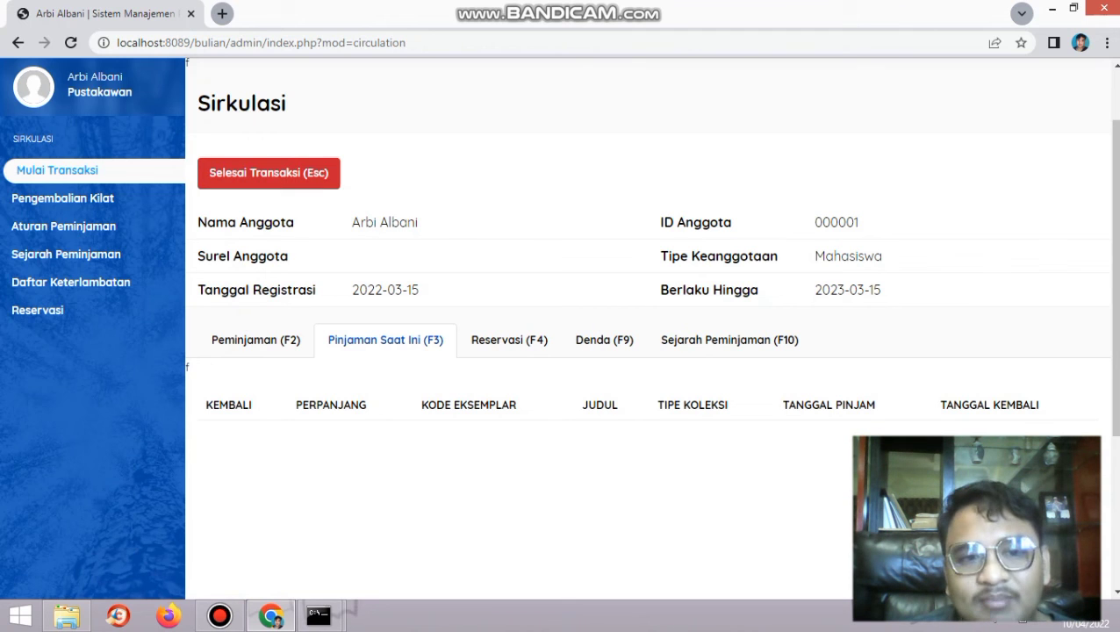
# - Finish the member's return transaction, confirm closing it, and open the library's Beranda page
pyautogui.press('Escape')
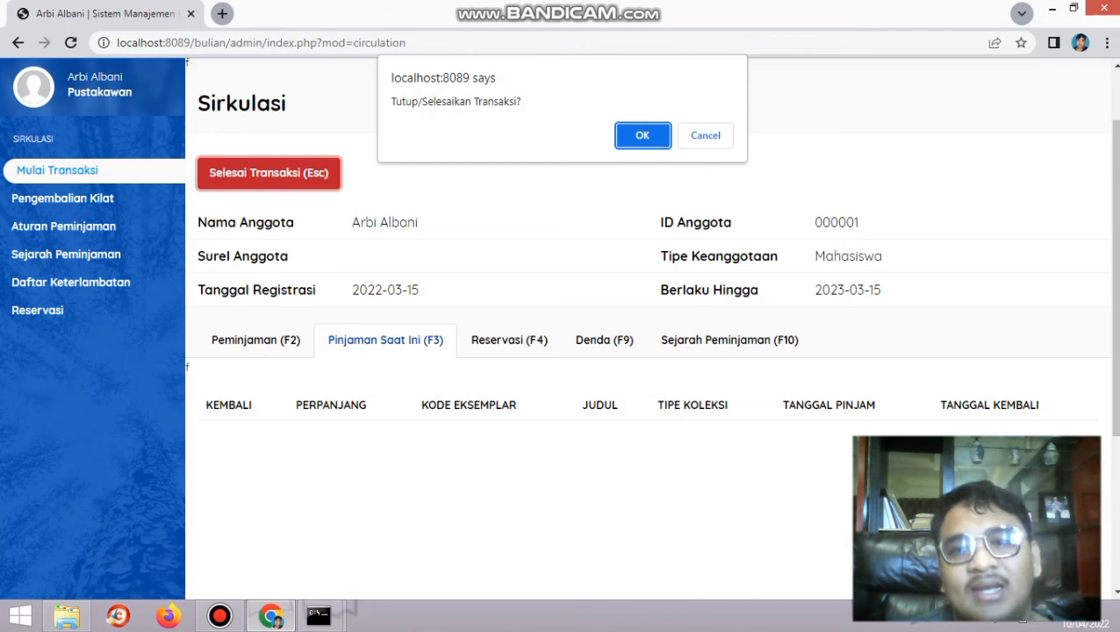
pyautogui.press('Return')
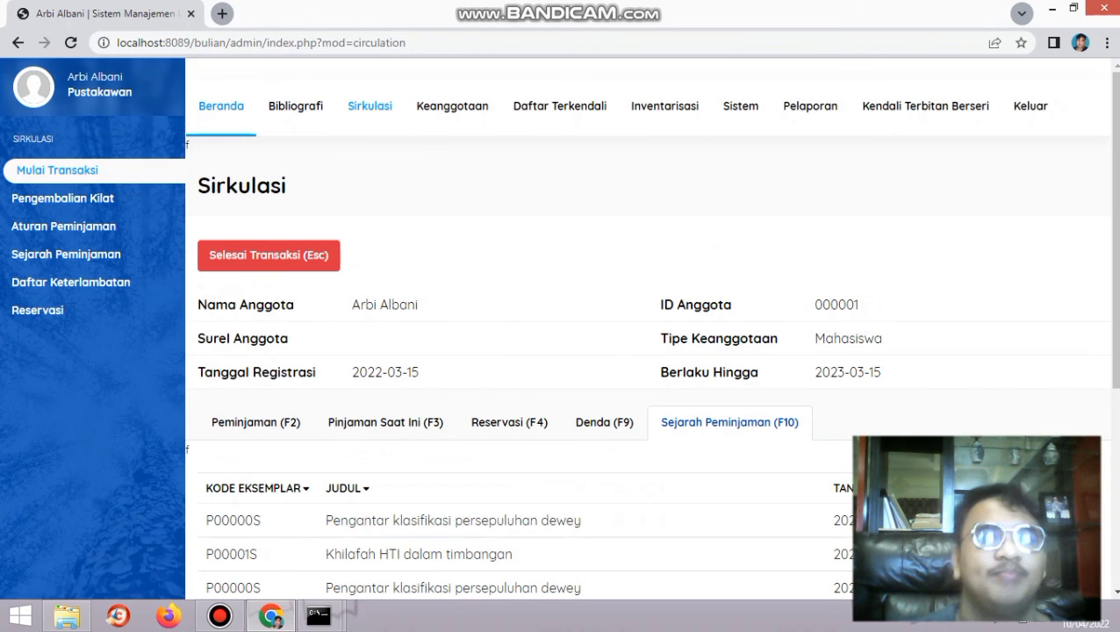
pyautogui.click(221, 106)
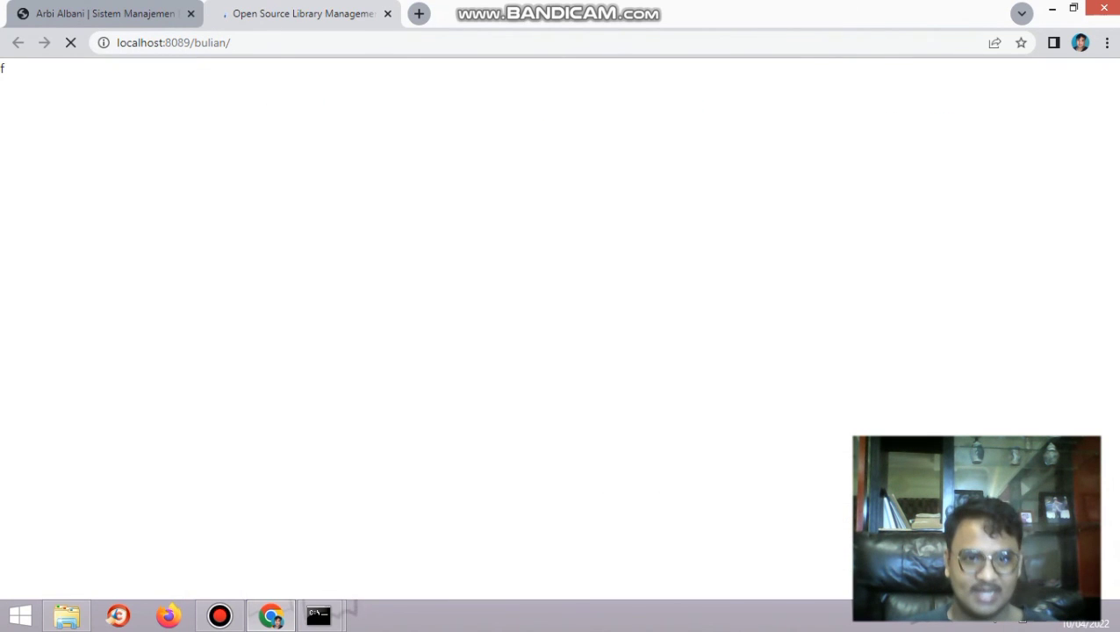